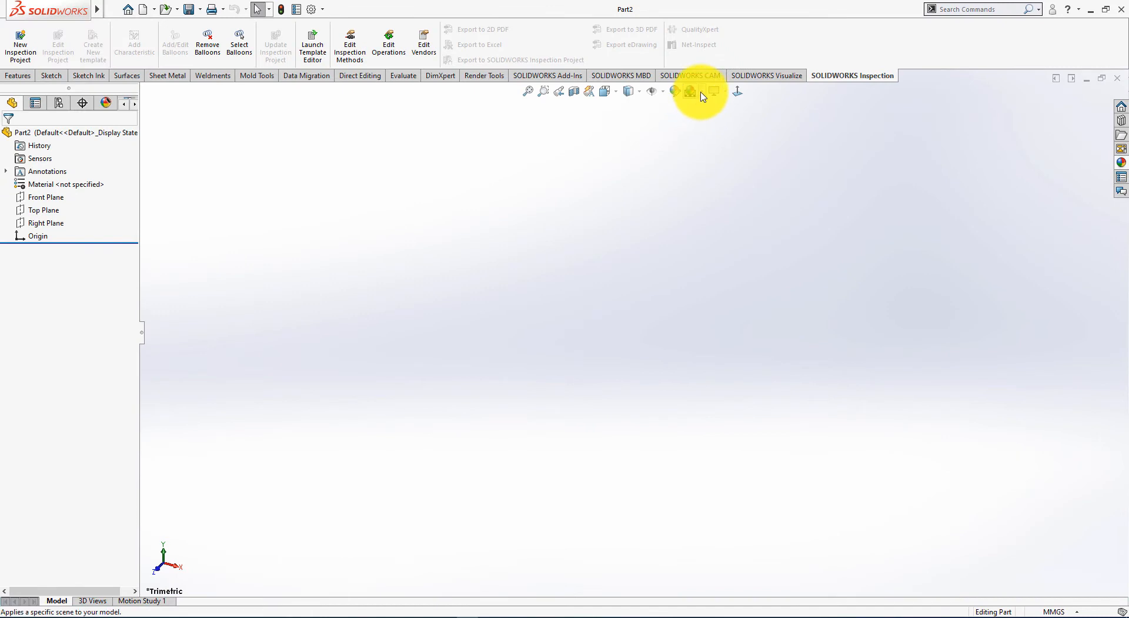
Step: Change the viewport scene to a plain white background
left_click(701, 92)
left_click(717, 123)
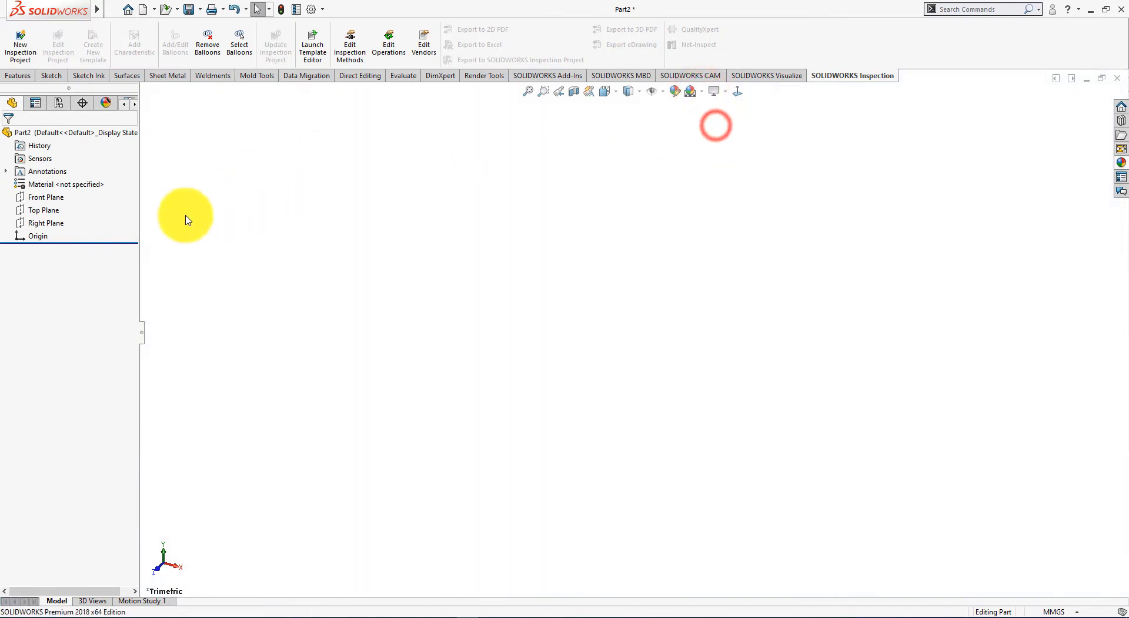
Step: Assign the aluminium alloy 1060-H16 from the SOLIDWORKS Materials library to the part
right_click(70, 187)
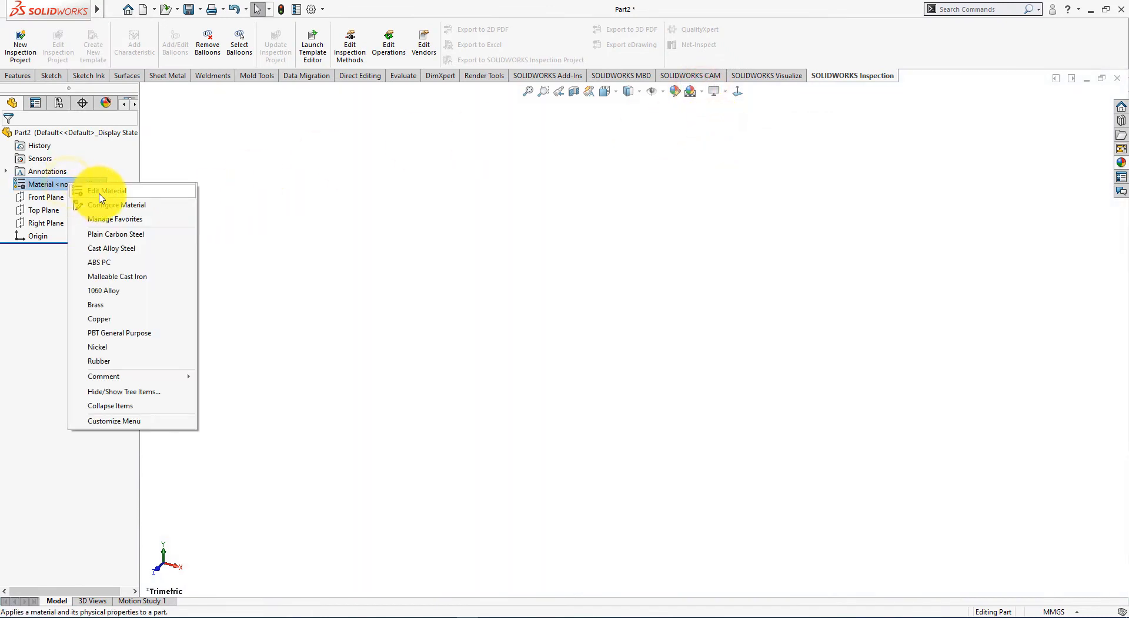
left_click(101, 192)
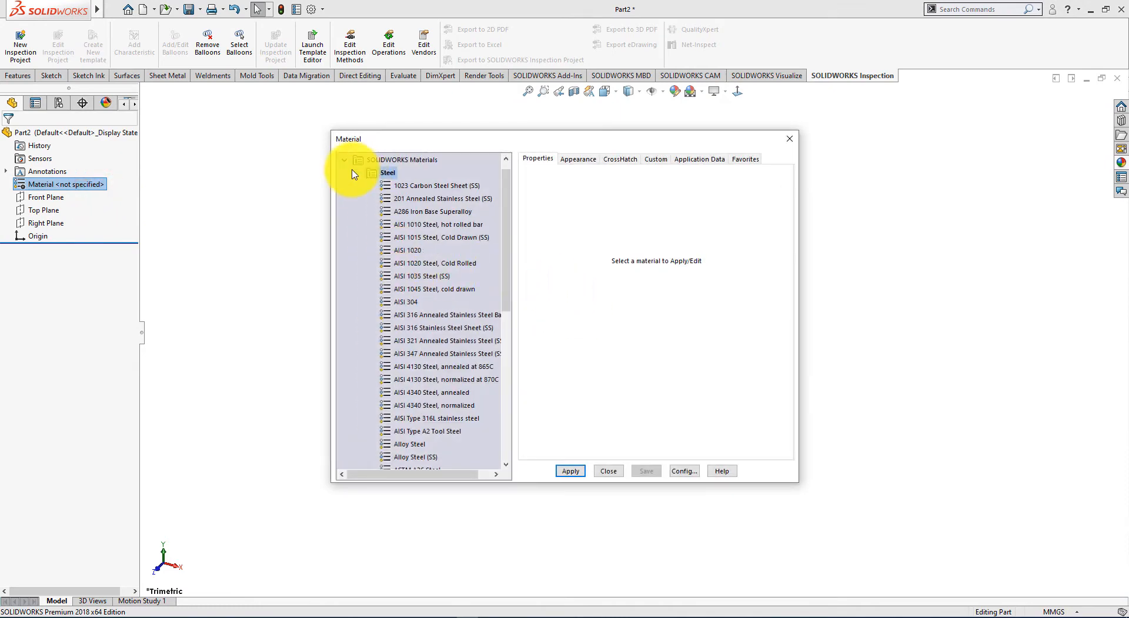
left_click(358, 172)
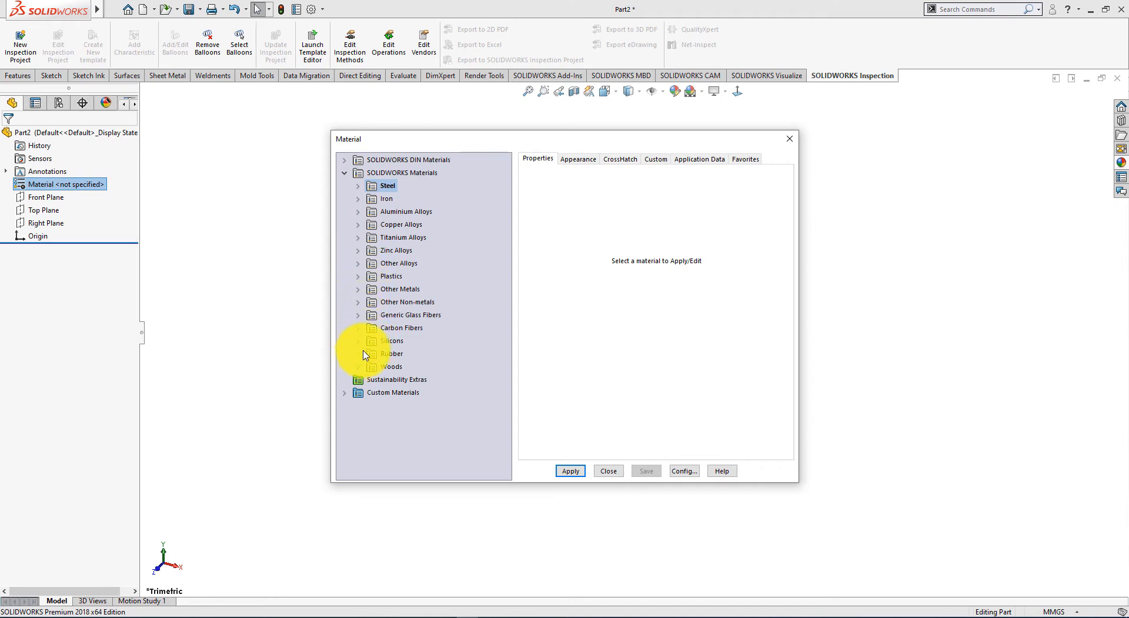
left_click(358, 211)
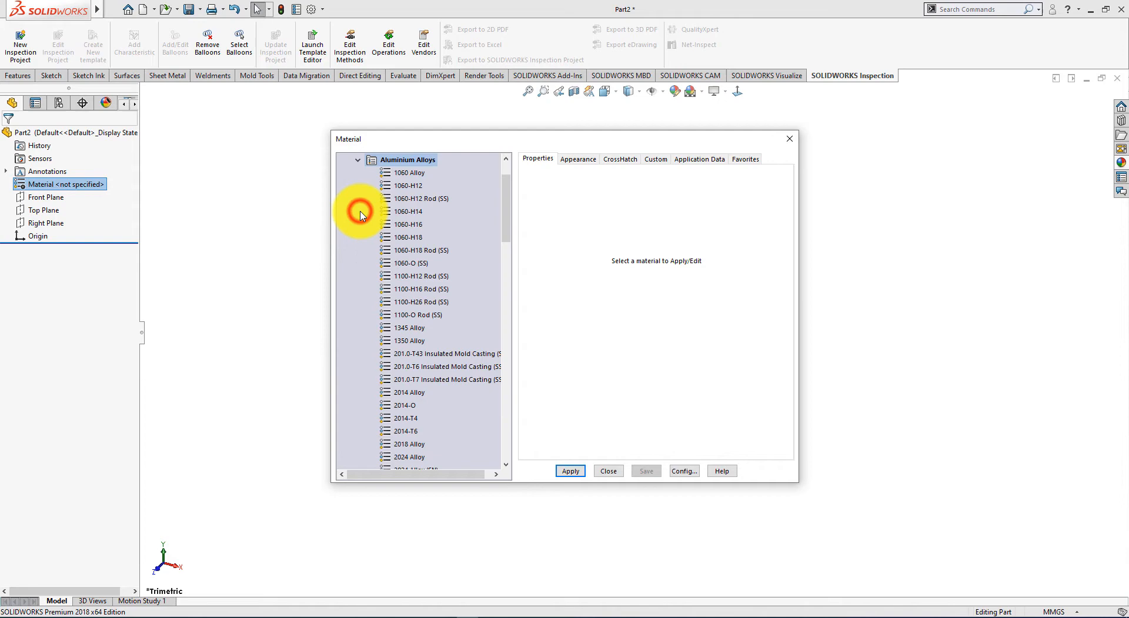
left_click(407, 224)
left_click(570, 472)
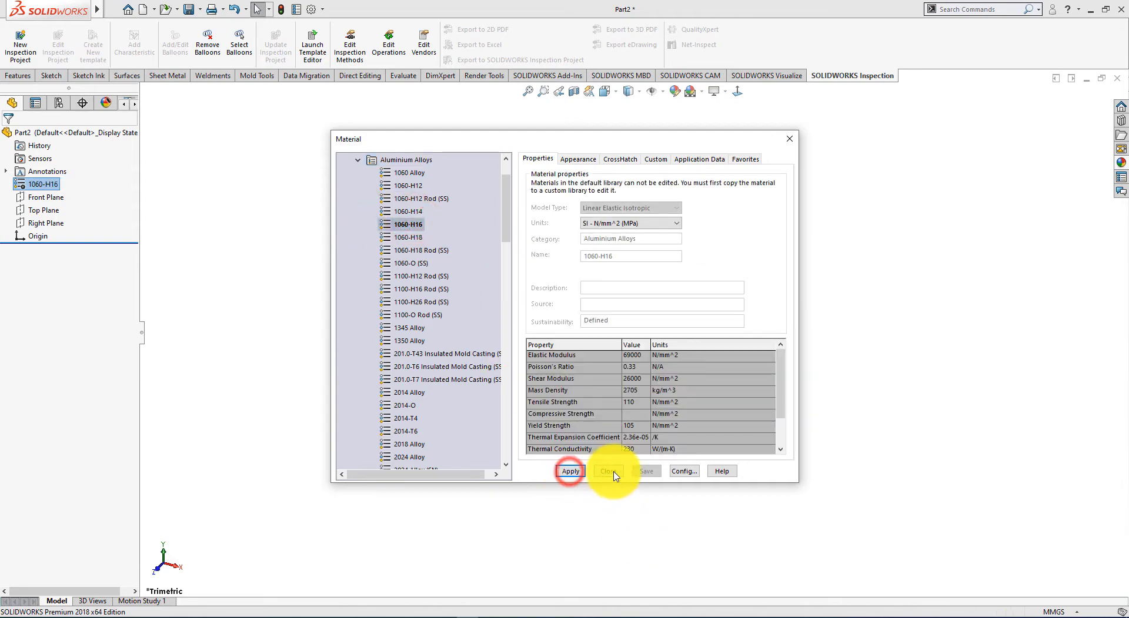
left_click(609, 472)
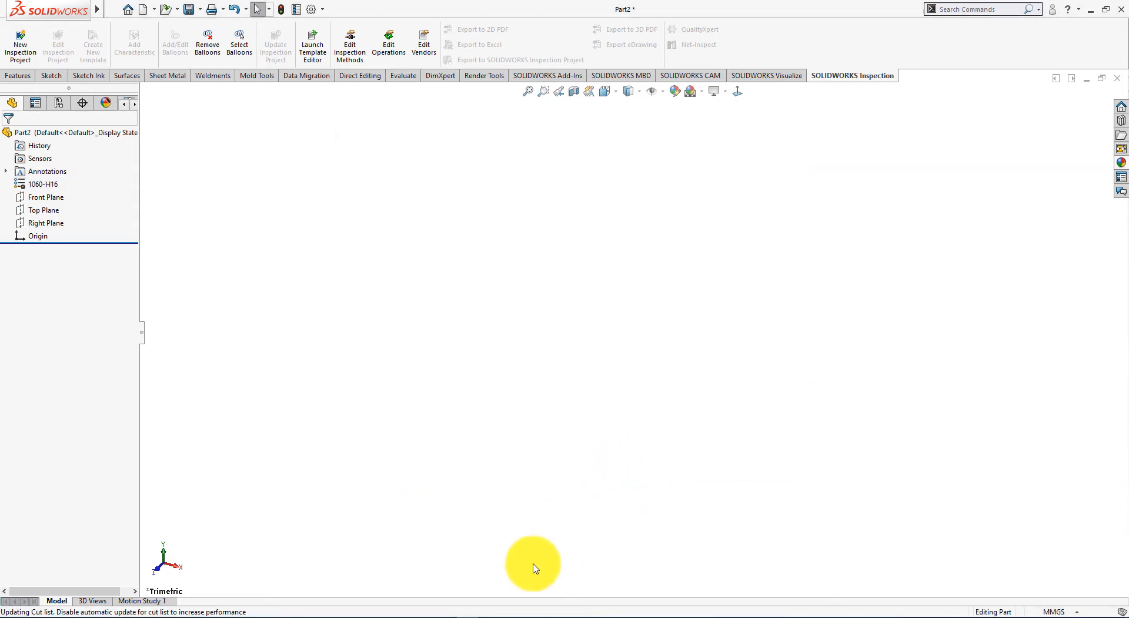
Step: Consult the Exercise-27 drawing in Photos, return to SOLIDWORKS and start a sketch on the Front Plane
left_click(490, 617)
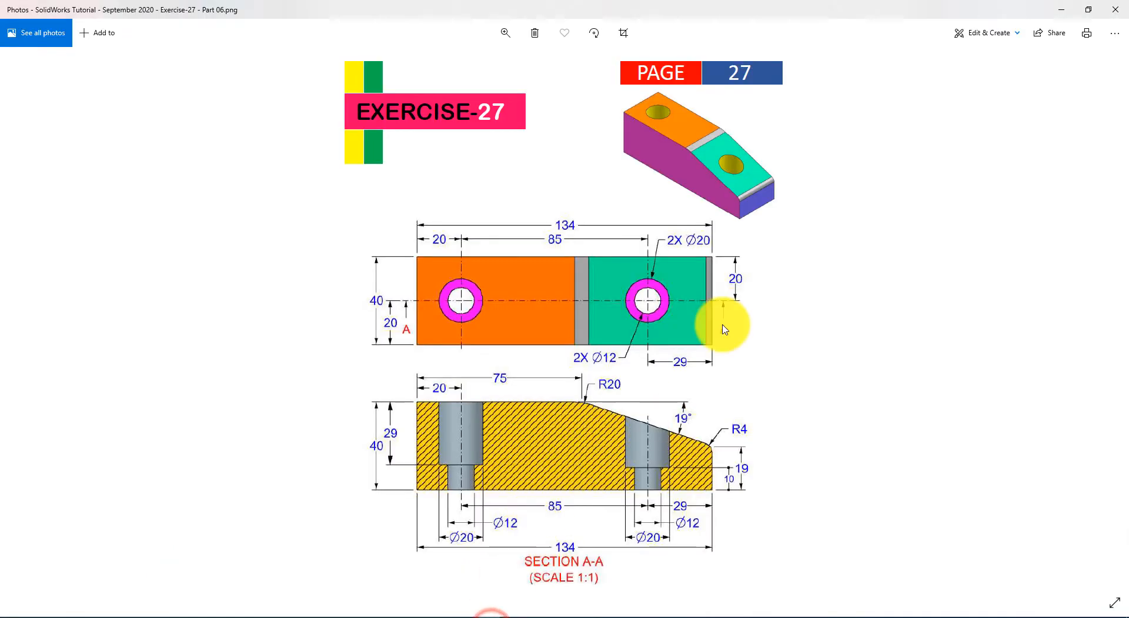
key("alt+Tab")
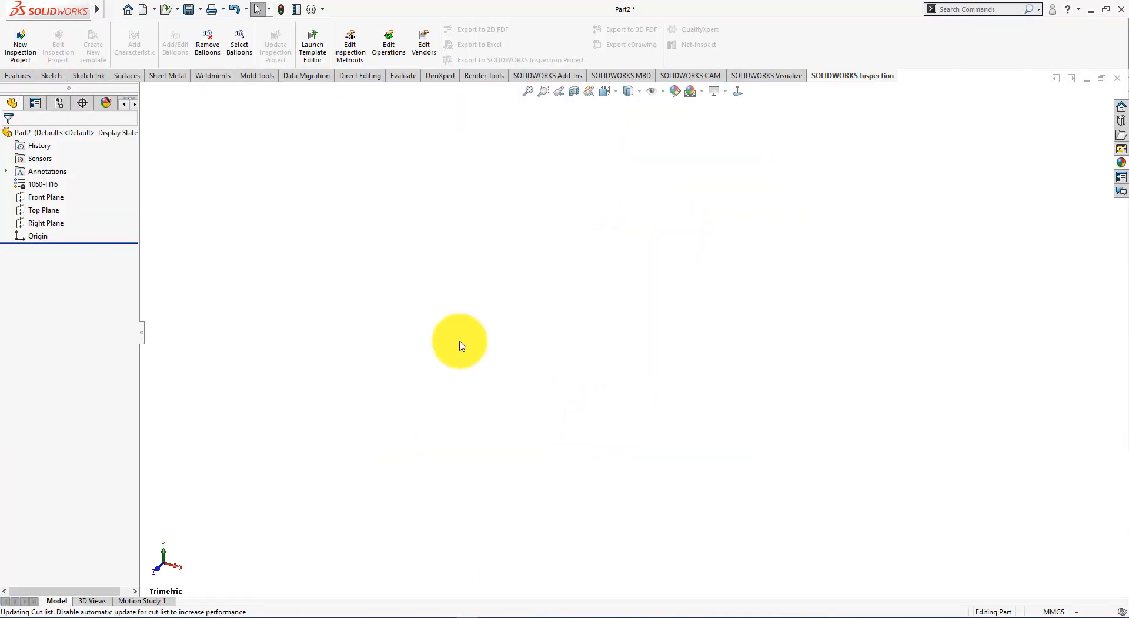
right_click(47, 201)
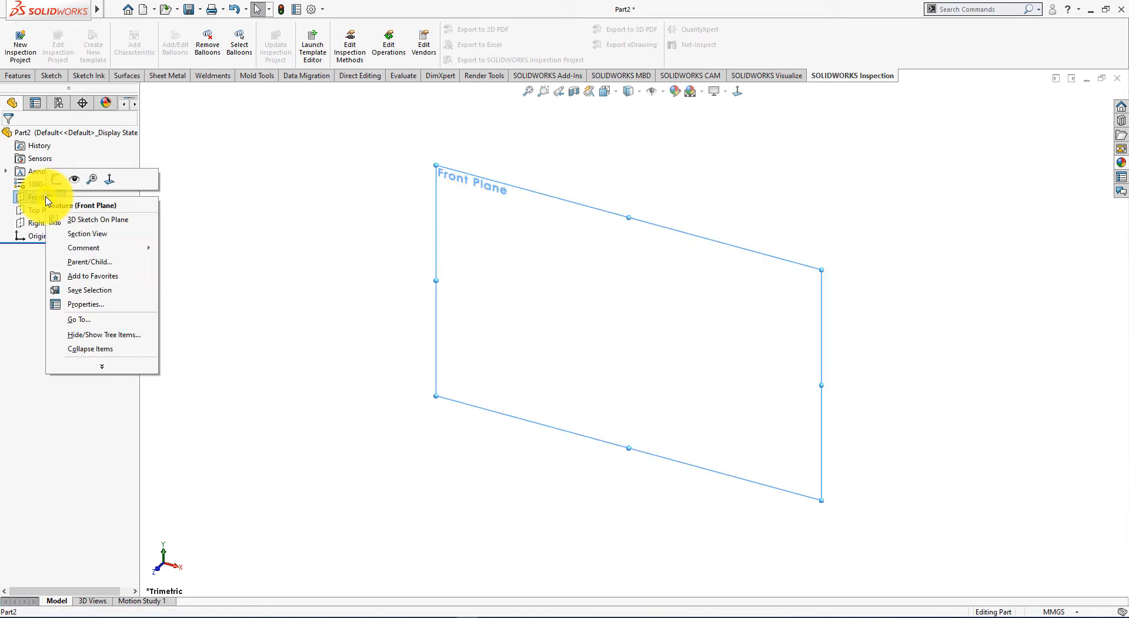
left_click(52, 182)
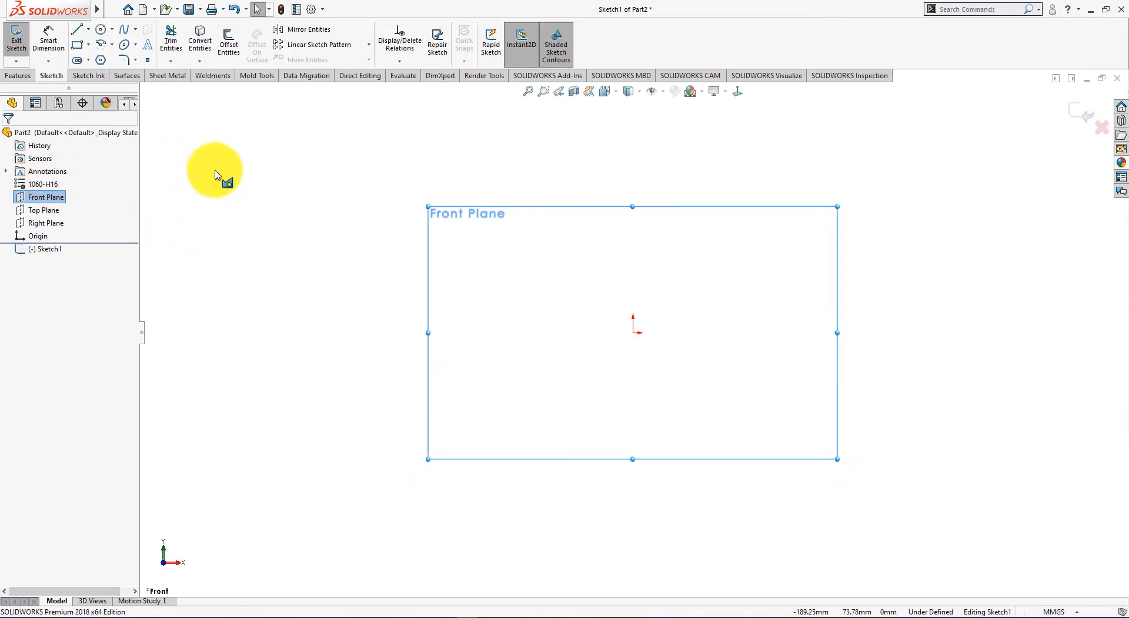
Step: Check the section view in the reference drawing and sketch a corner rectangle about 153 by 77 mm, up and left from the origin
key("alt+Tab")
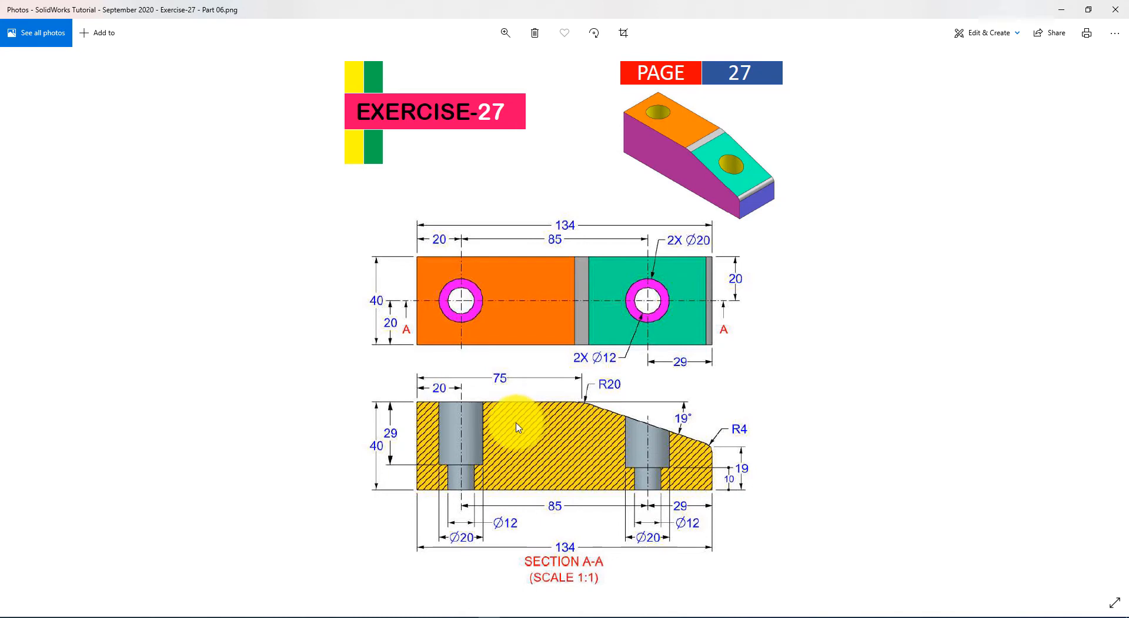
key("alt+Tab")
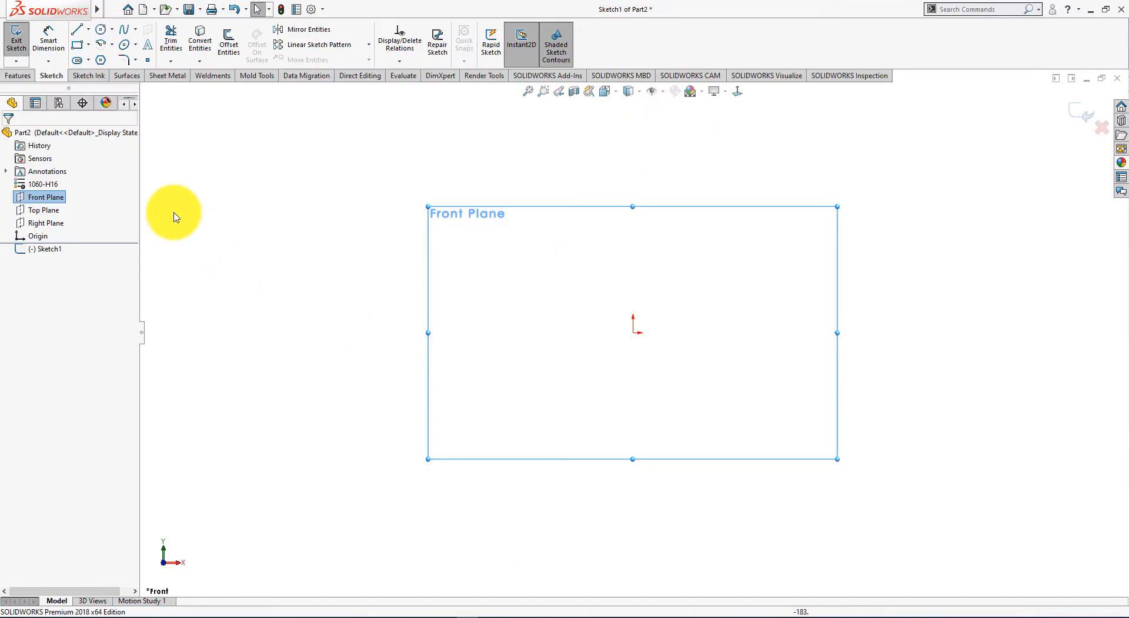
left_click(77, 44)
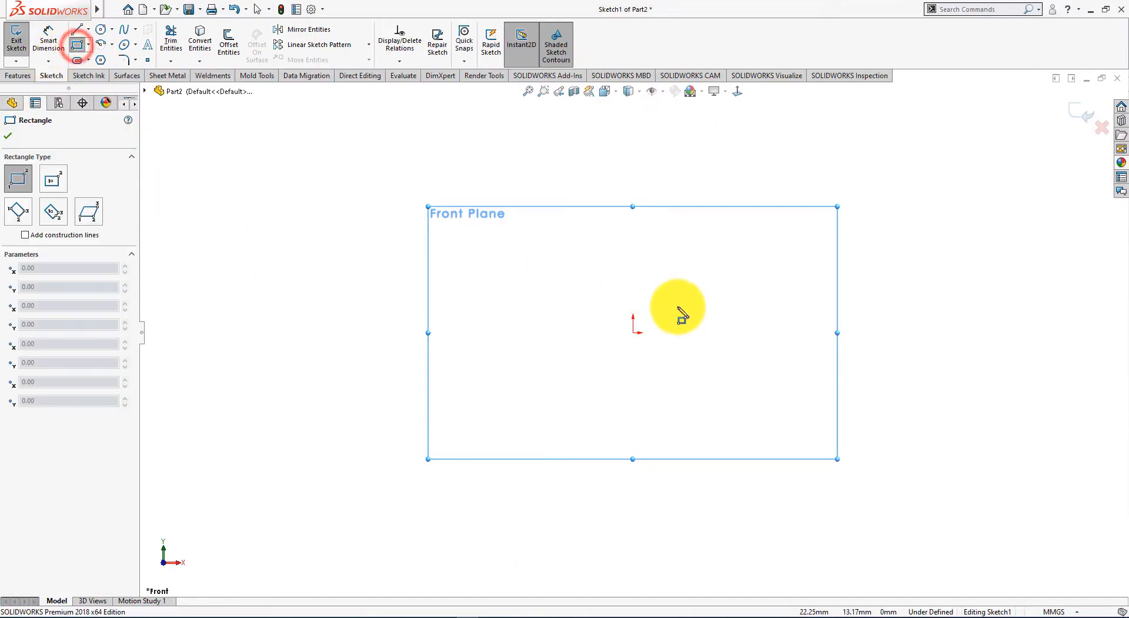
left_click(633, 333)
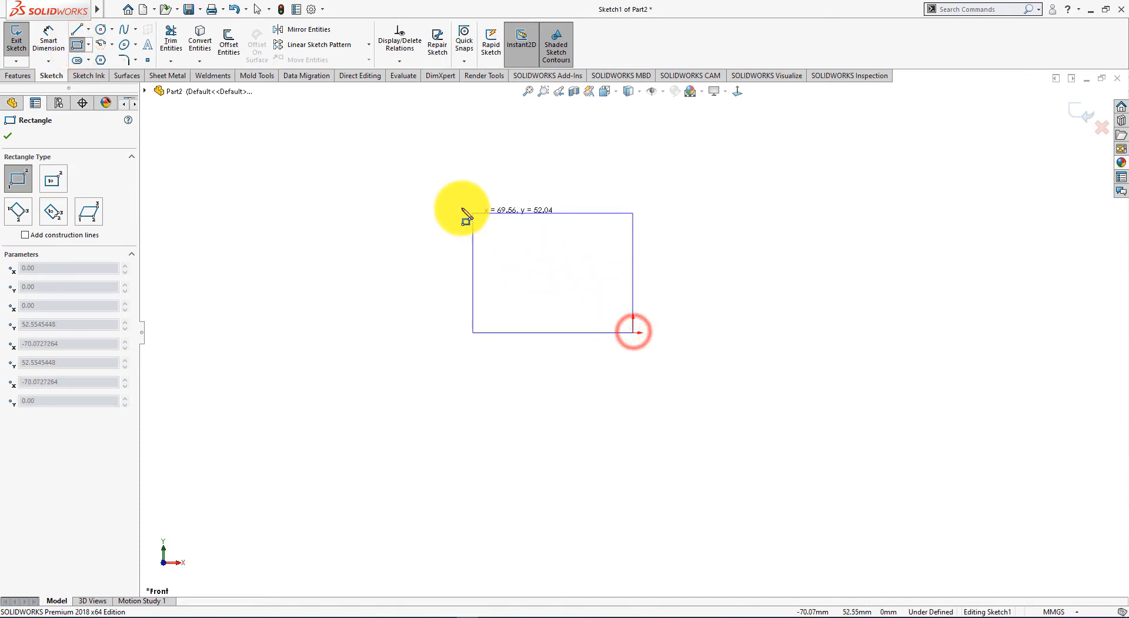
left_click(280, 157)
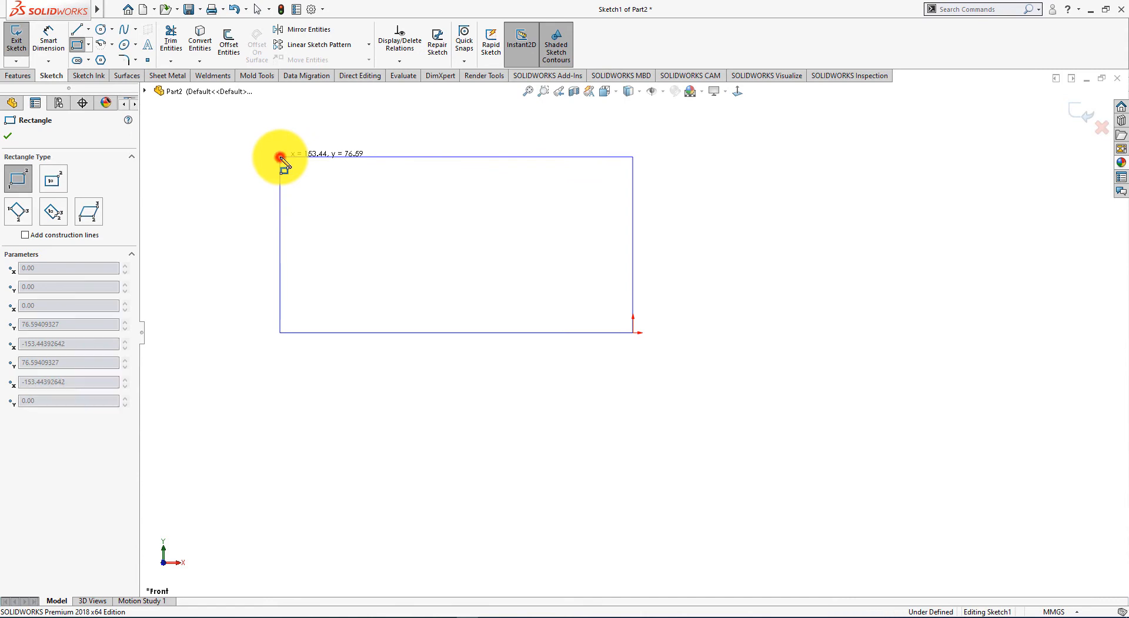
Step: Dimension the rectangle's bottom edge to 134 mm, checking the overall length on the reference drawing
left_click(49, 38)
key("alt+Tab")
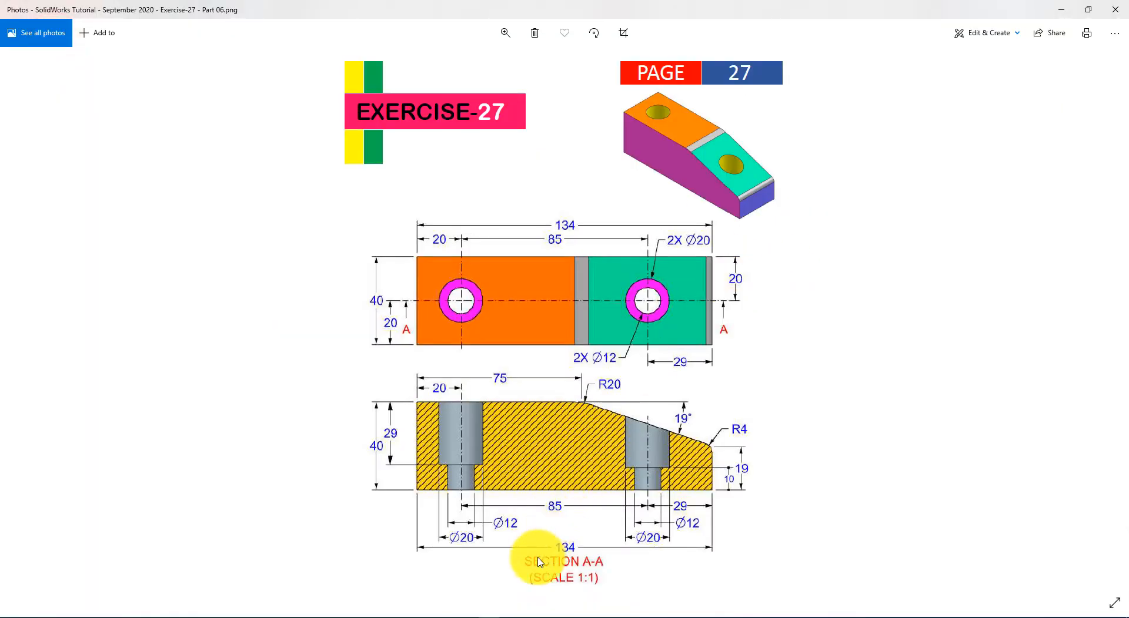
key("alt+Tab")
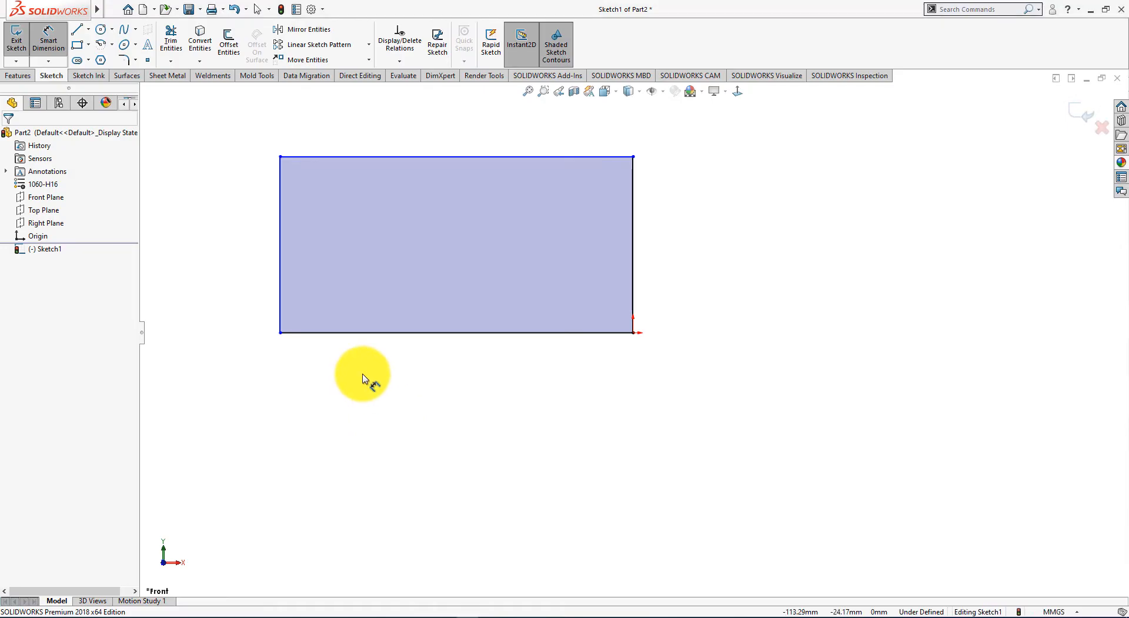
left_click(403, 334)
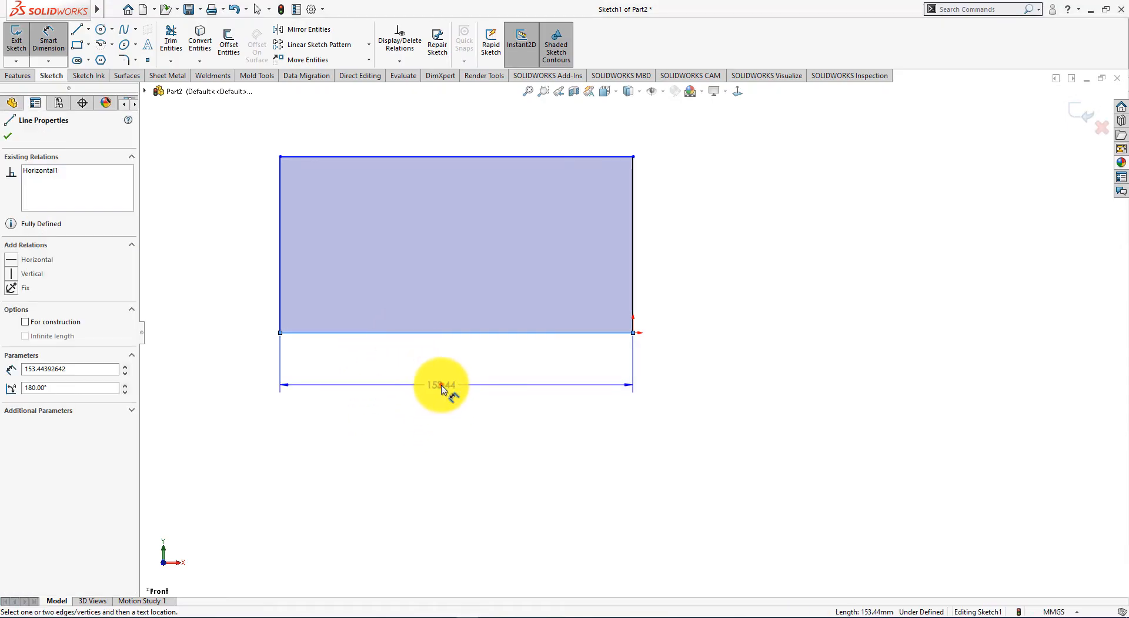
left_click(442, 388)
type("134")
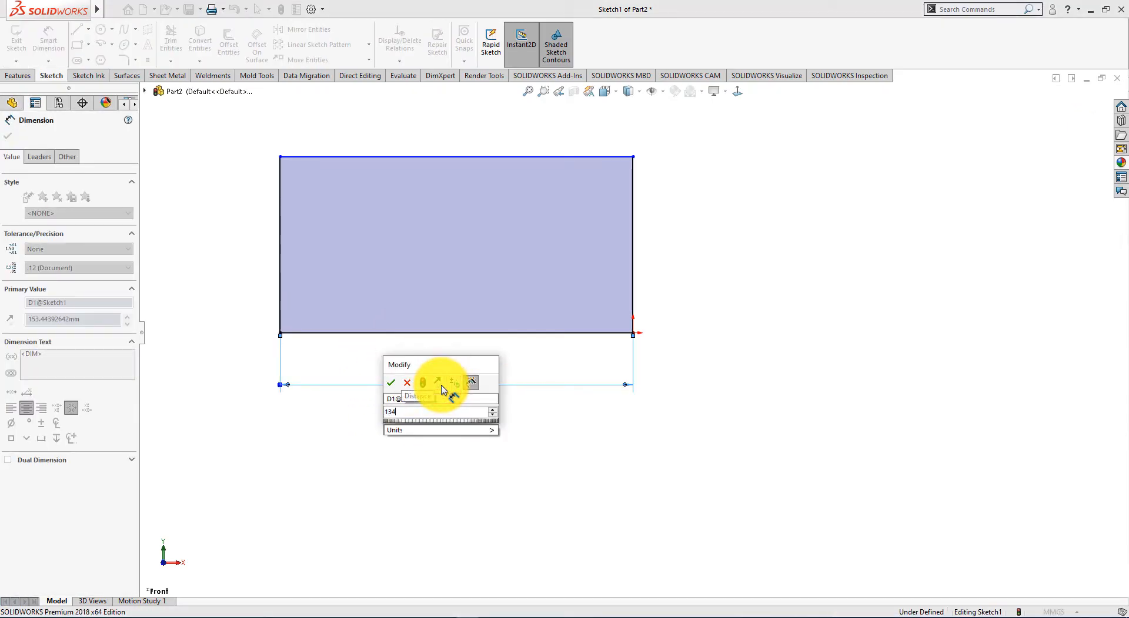
key("Return")
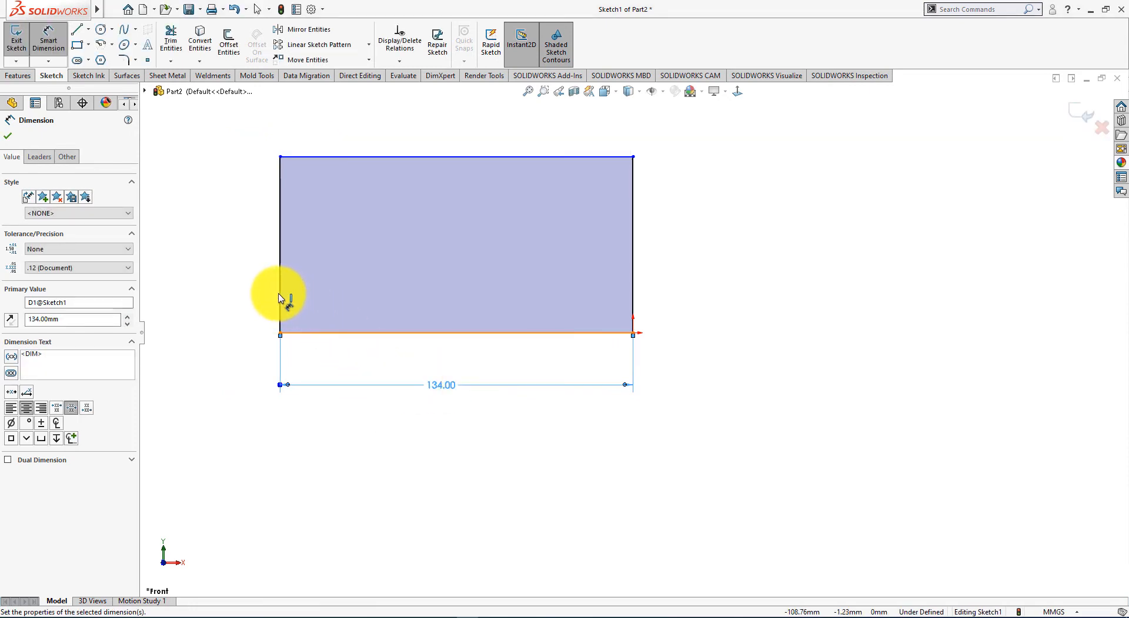
Step: Dimension the rectangle's left edge to 40 mm, checking the height on the reference drawing
left_click(280, 292)
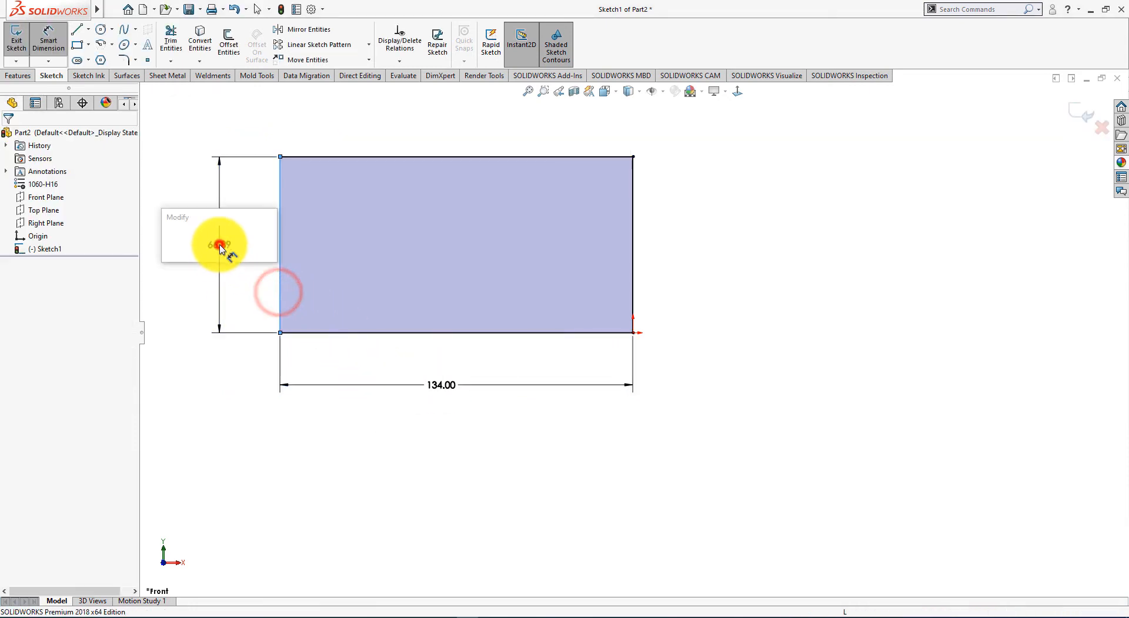
left_click(218, 245)
key("alt+Tab")
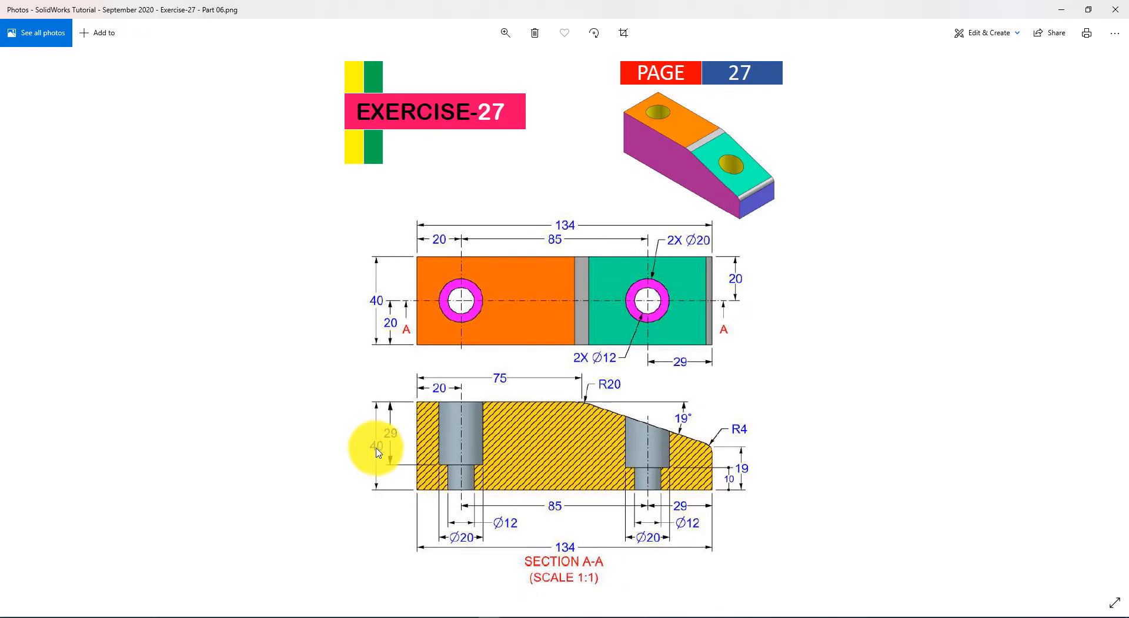
key("alt+Tab")
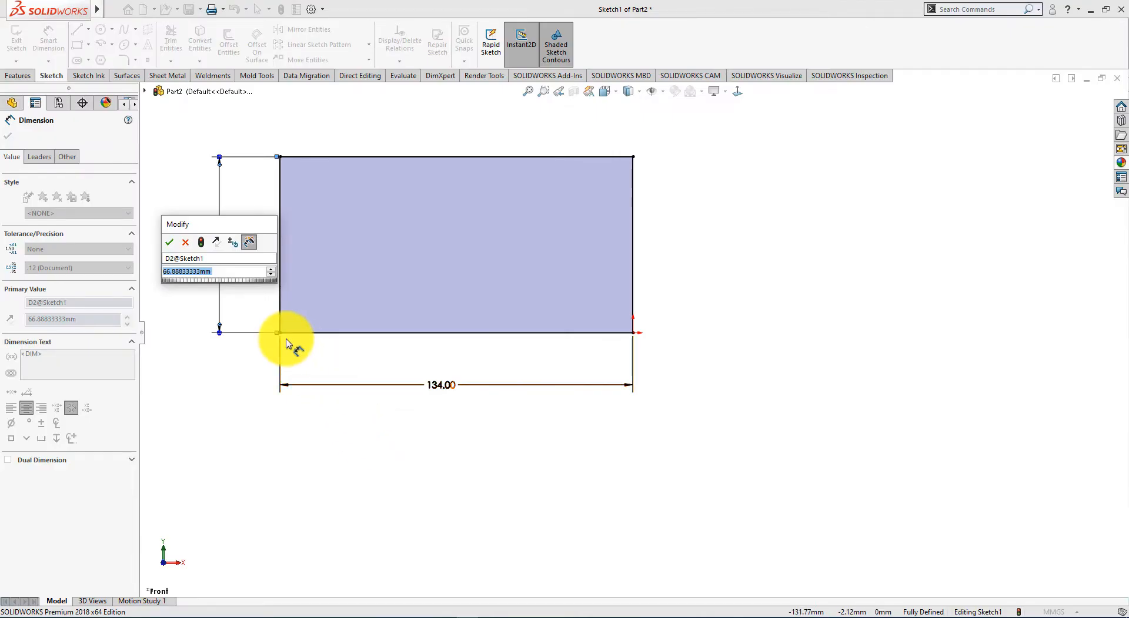
type("40")
key("Return")
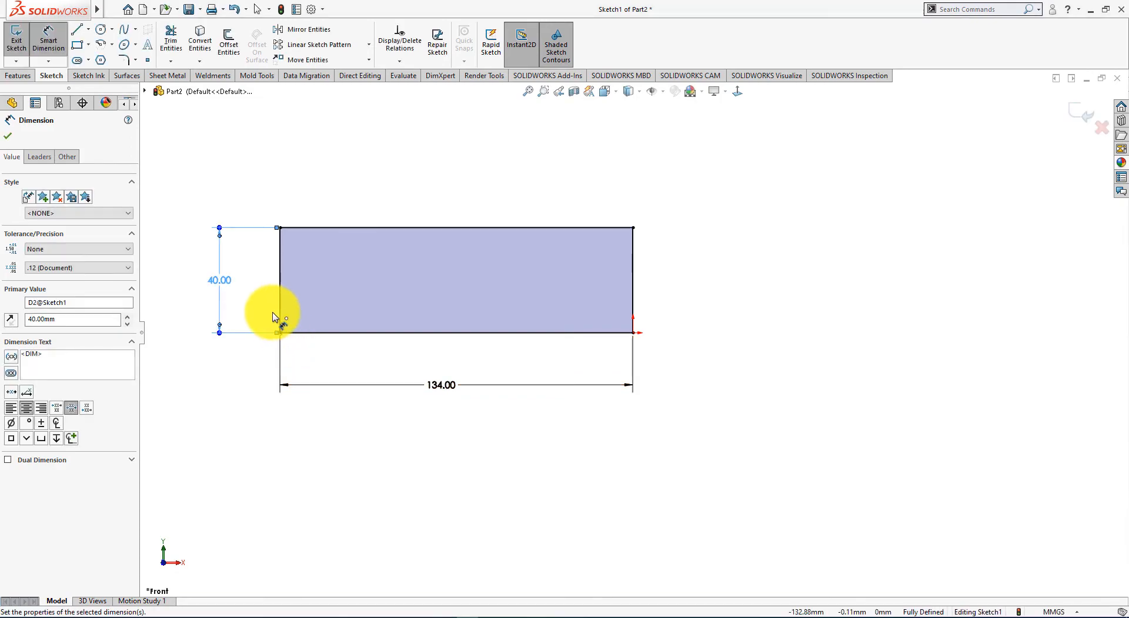
Step: Check the sloped face in the reference drawing and sketch a line from the rectangle's top edge to about 16 mm up its right edge
key("alt+Tab")
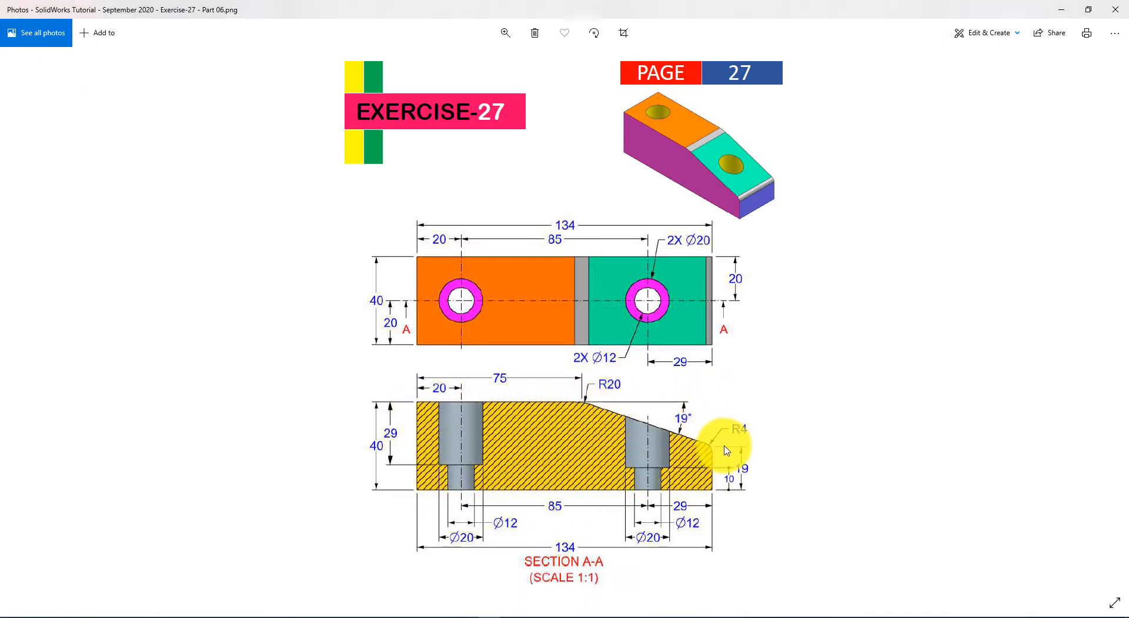
key("alt+Tab")
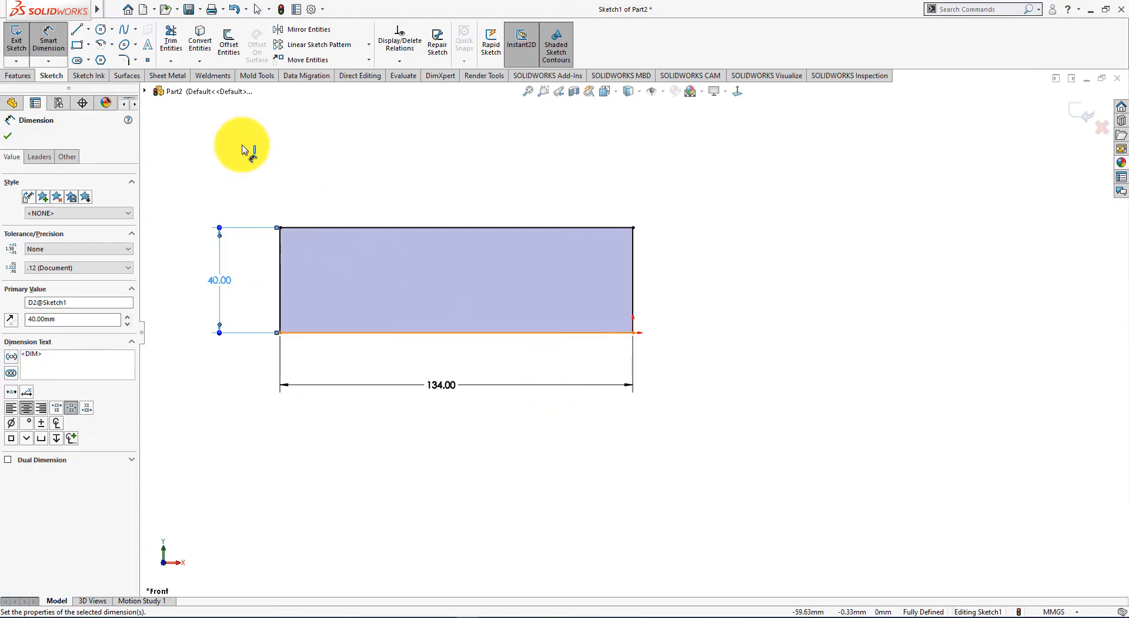
left_click(78, 30)
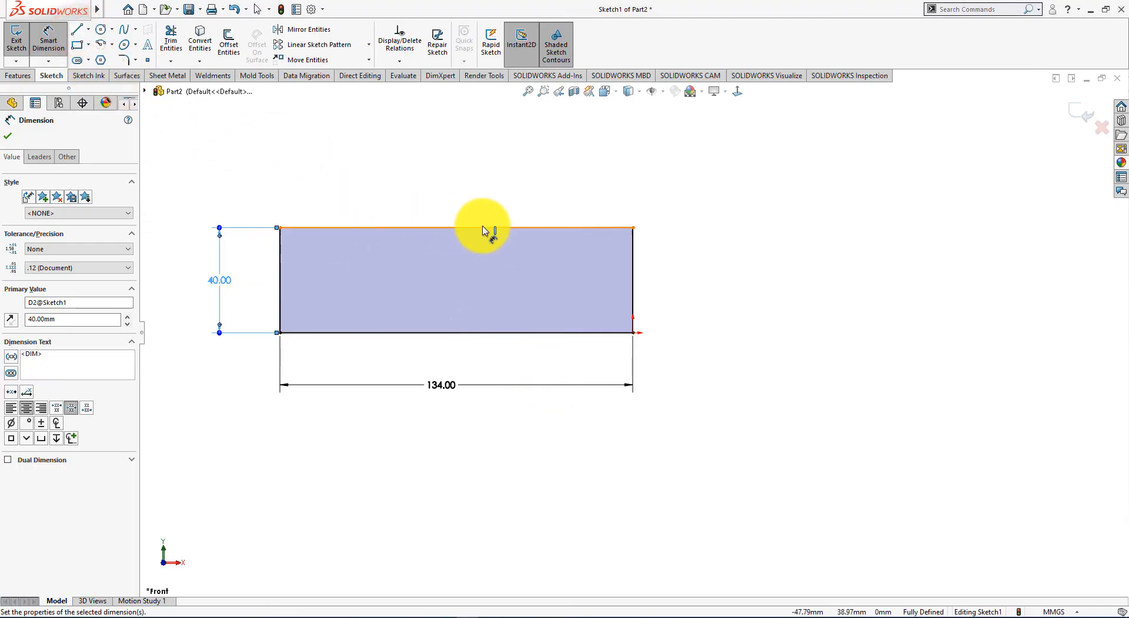
left_click(518, 228)
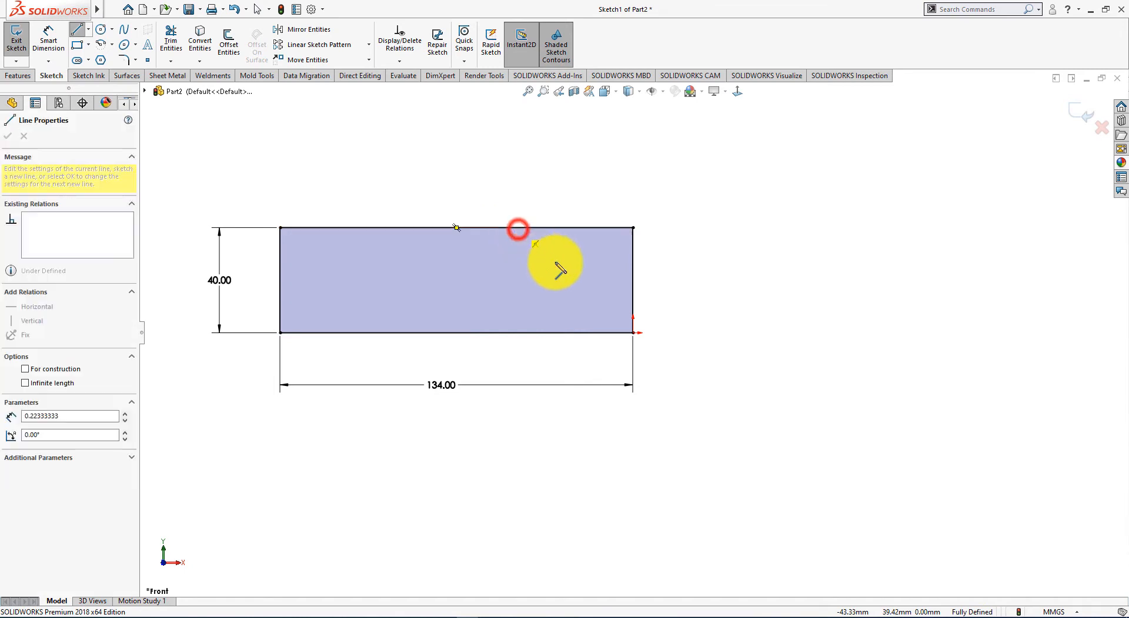
left_click(630, 292)
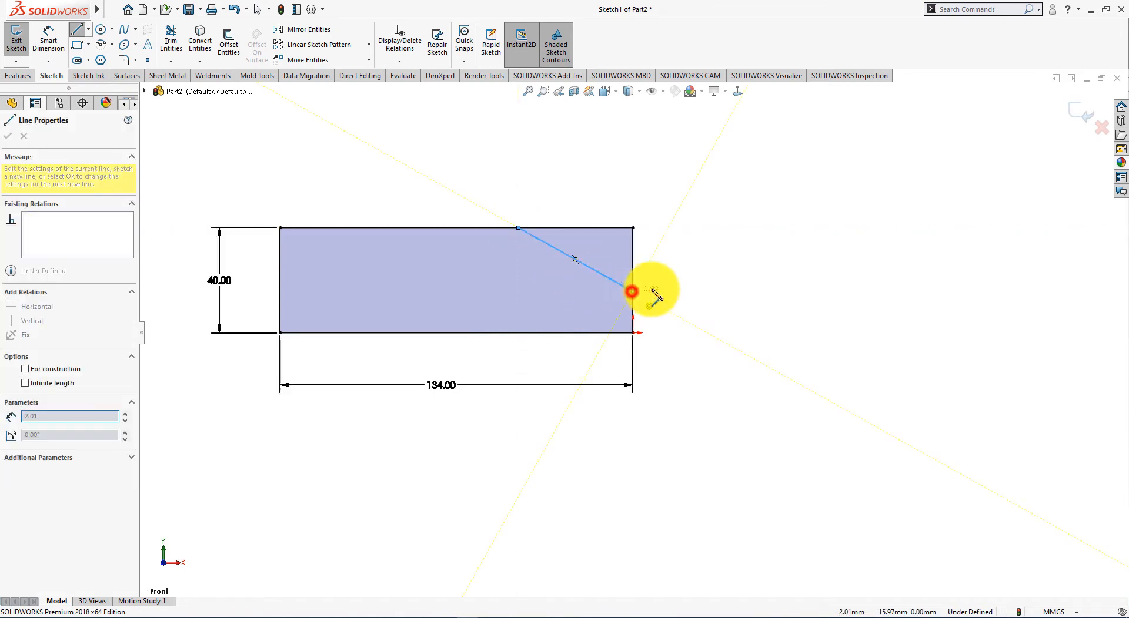
right_click(756, 273)
left_click(777, 274)
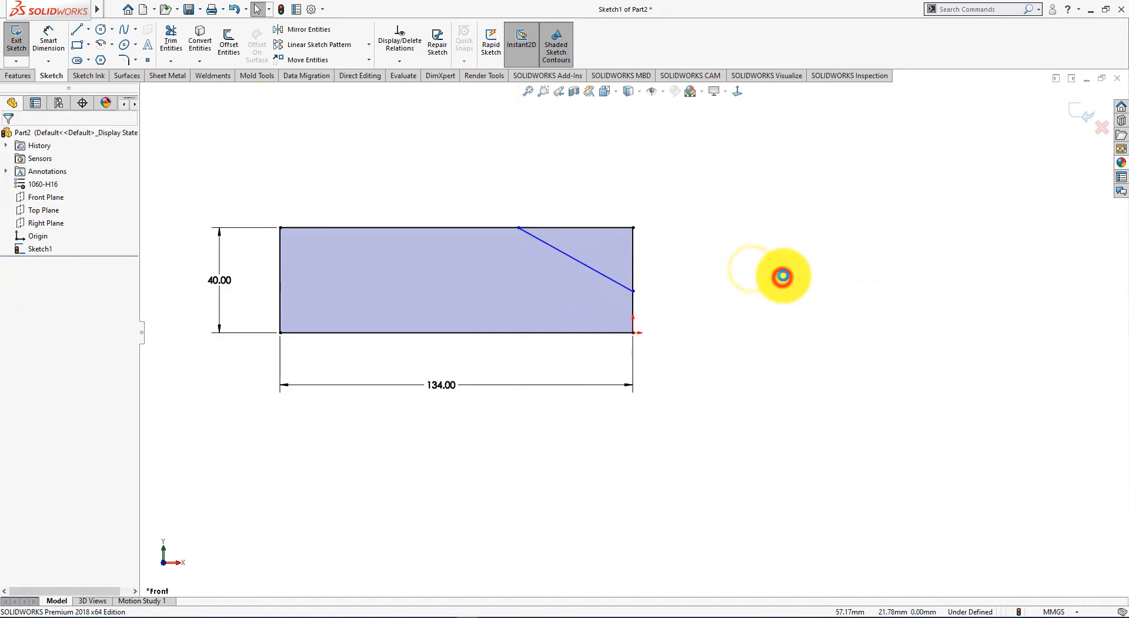
Step: Dimension the height of the sloped line's lower end above the origin to 19 mm, checking the value on the reference drawing
left_click(46, 39)
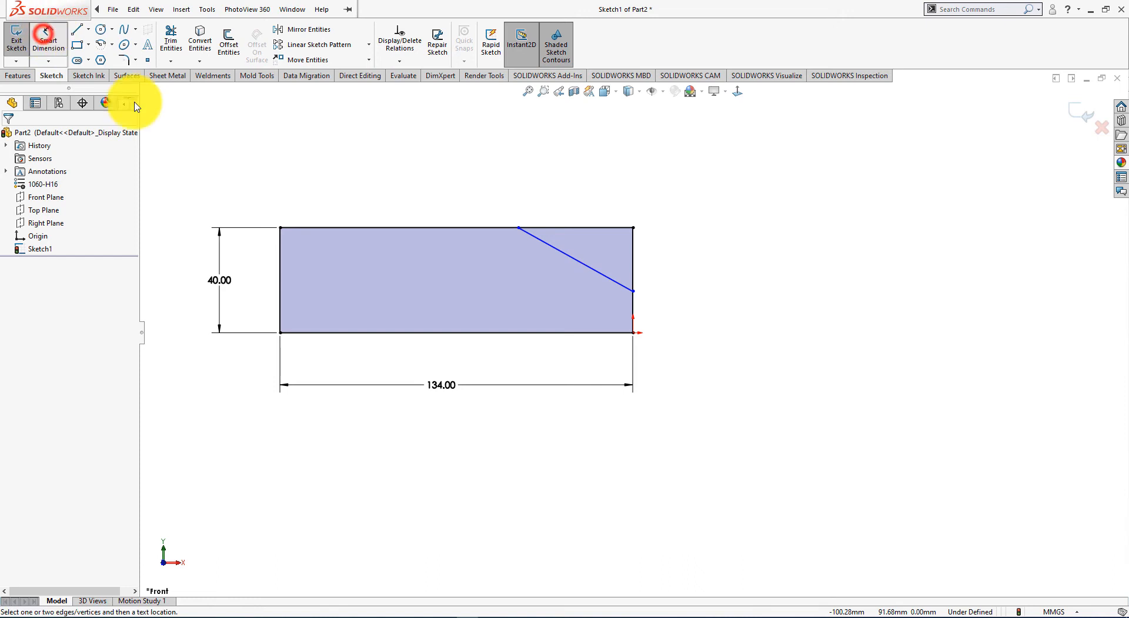
left_click(633, 334)
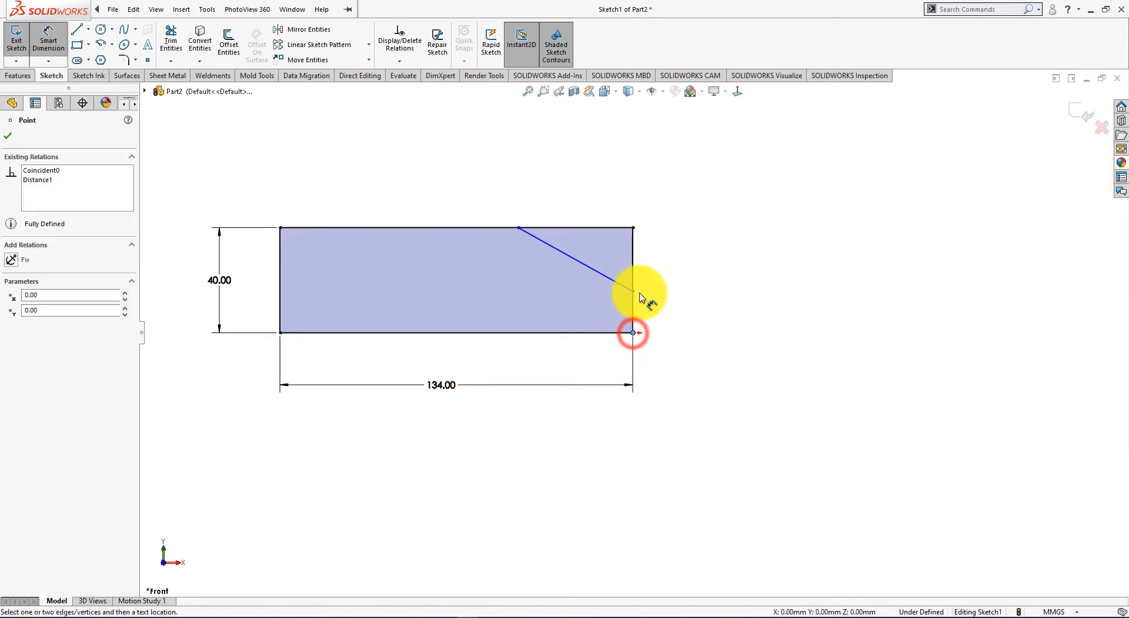
left_click(634, 293)
left_click(661, 319)
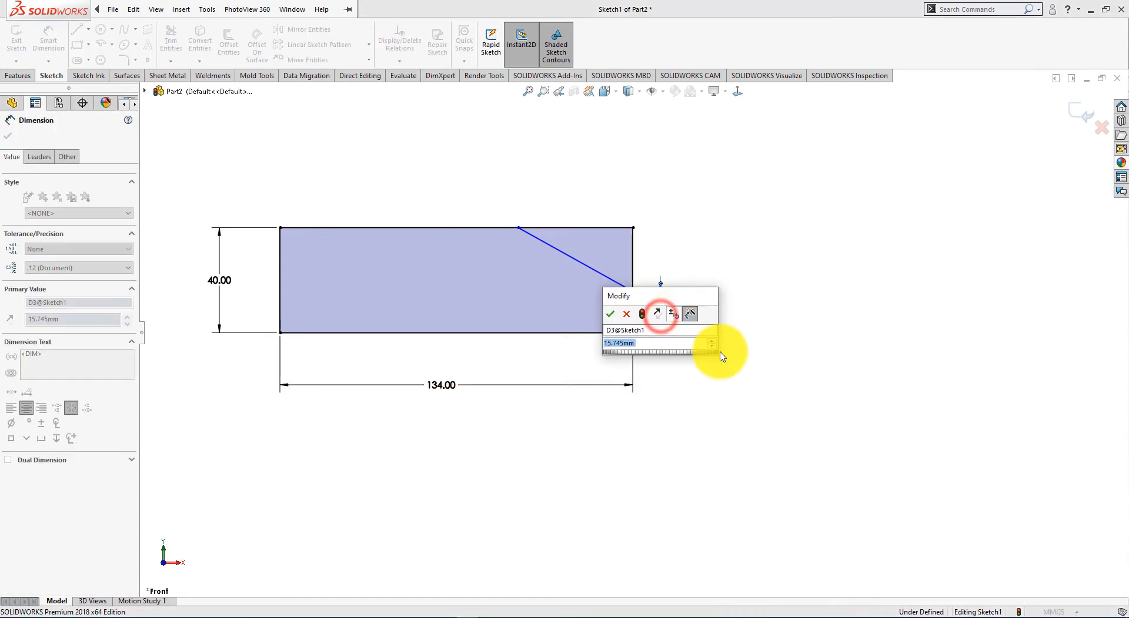
key("alt+Tab")
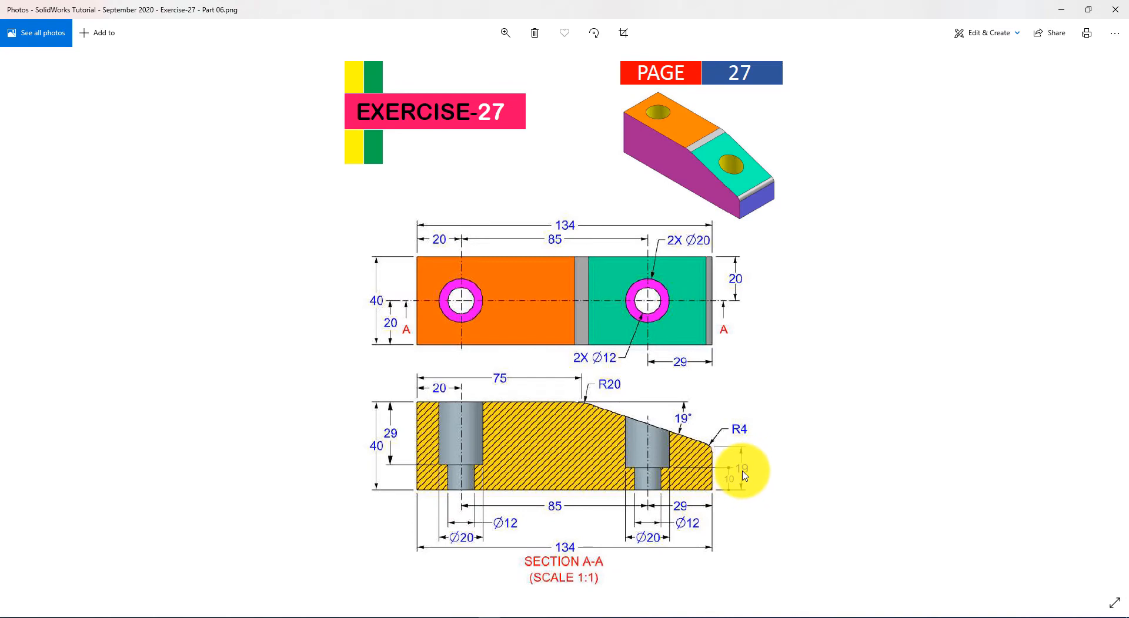
key("alt+Tab")
type("19")
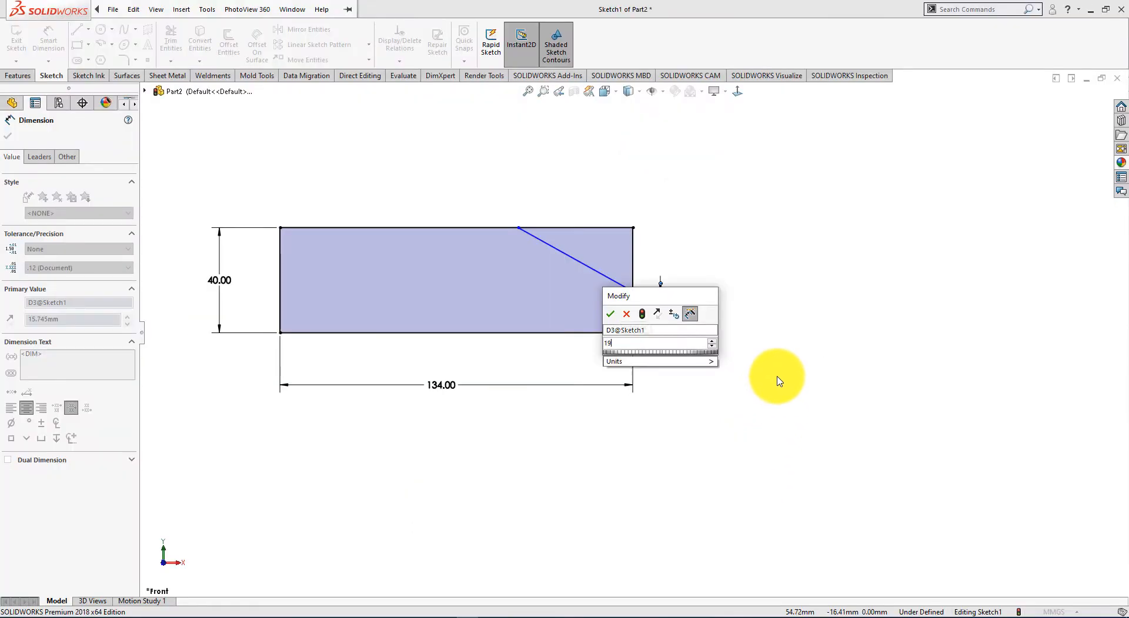
key("Return")
Step: Check the reference drawing and dimension the distance from the profile's upper-left corner to the sloped line's top end to 75 mm
key("alt+Tab")
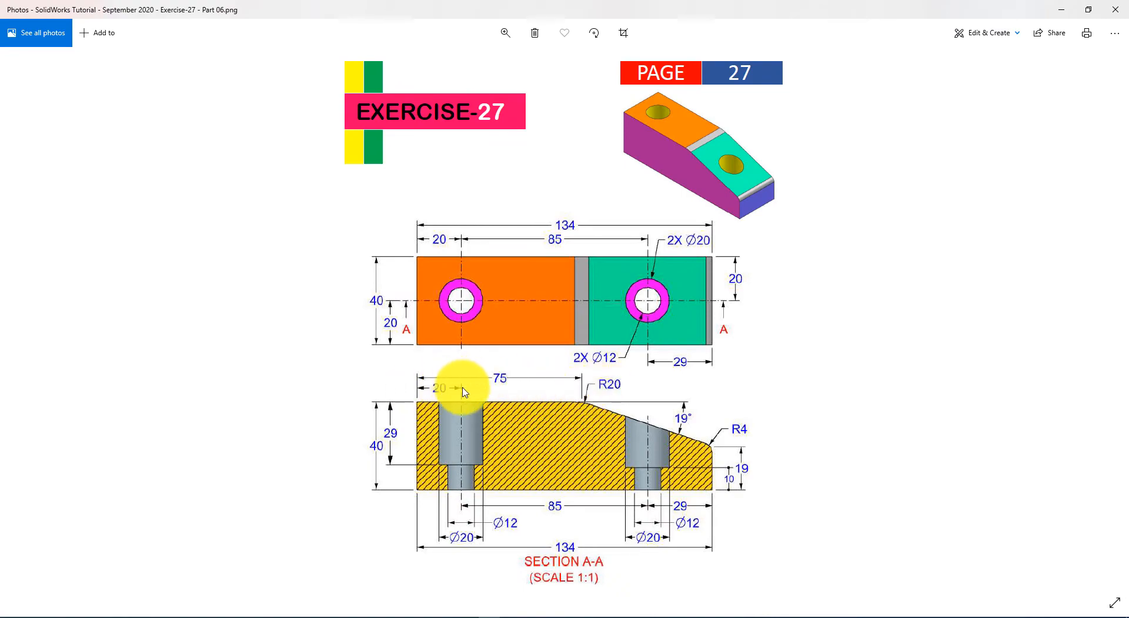
key("alt+Tab")
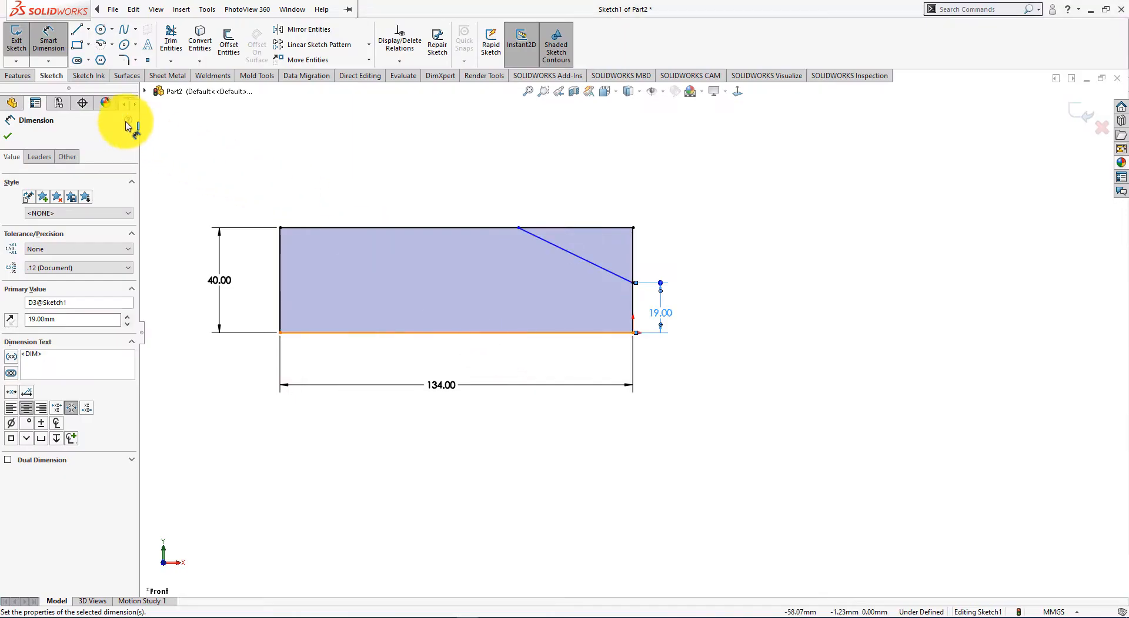
left_click(281, 228)
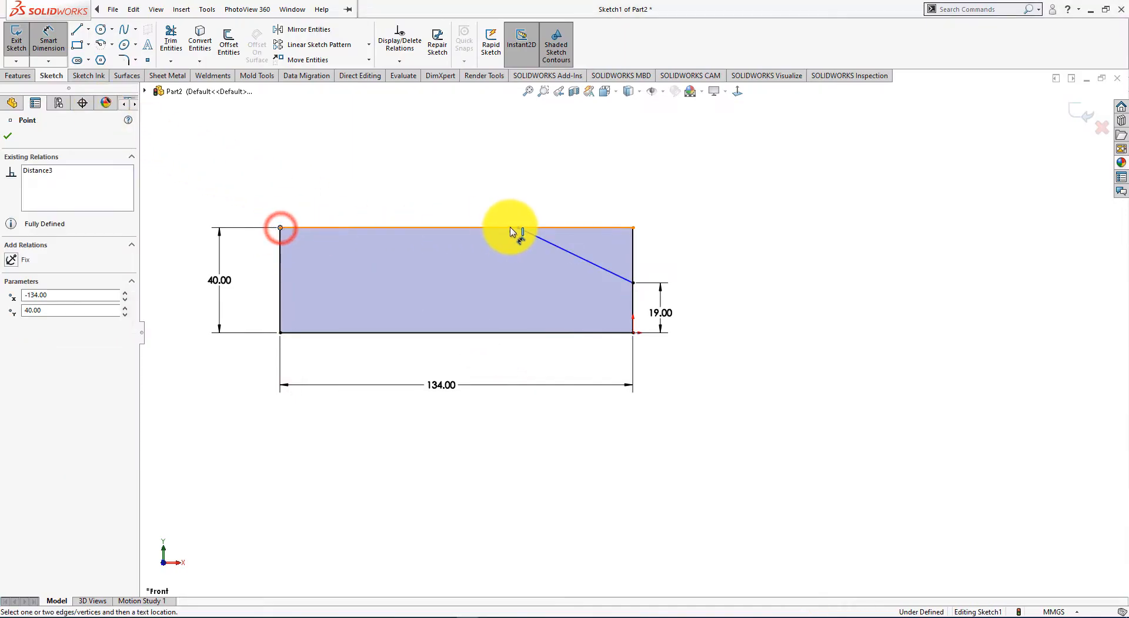
left_click(518, 227)
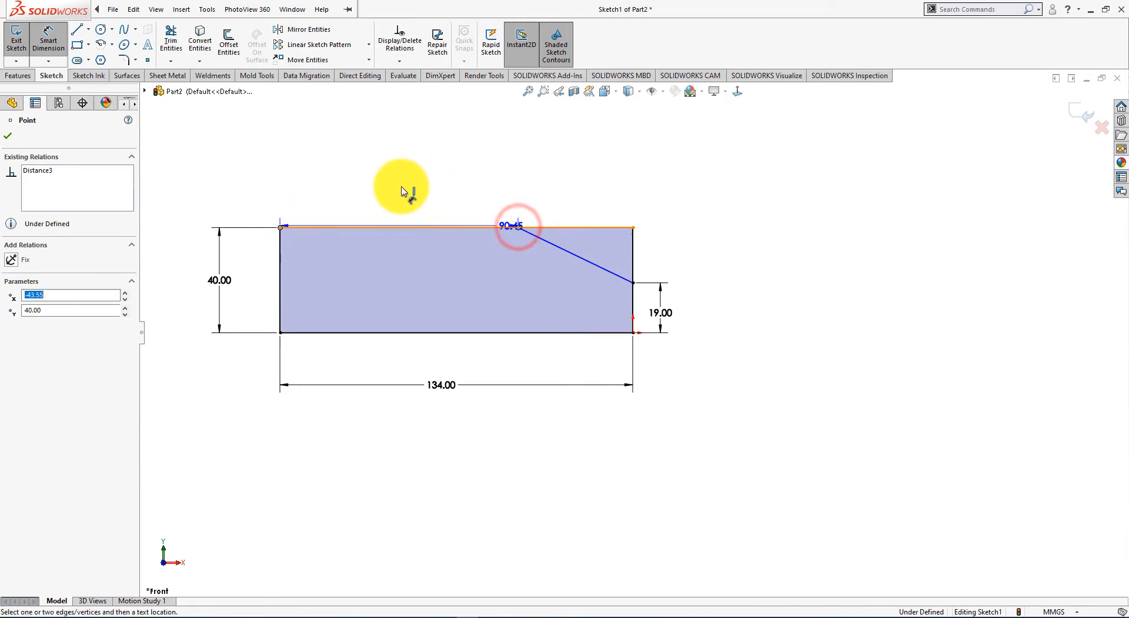
left_click(398, 185)
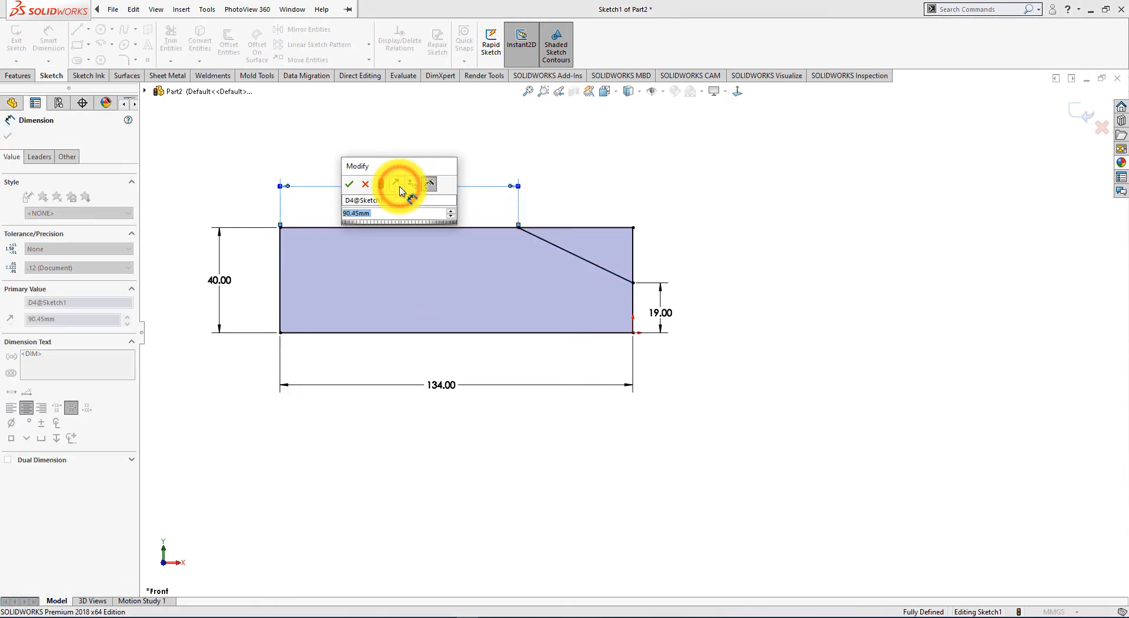
type("75")
key("Return")
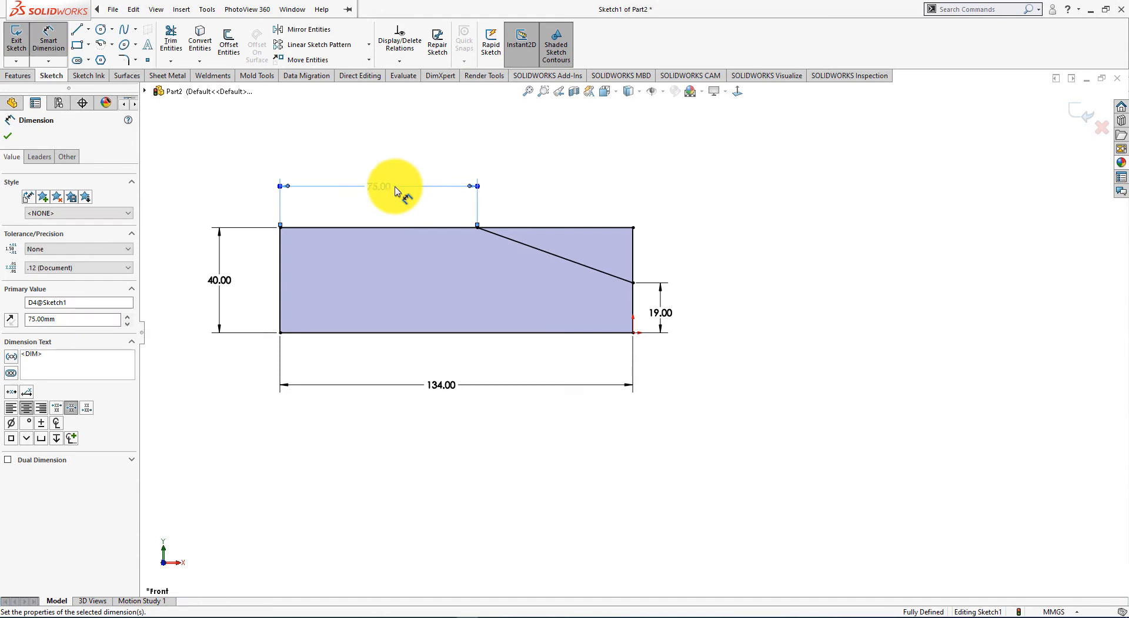
left_click(8, 135)
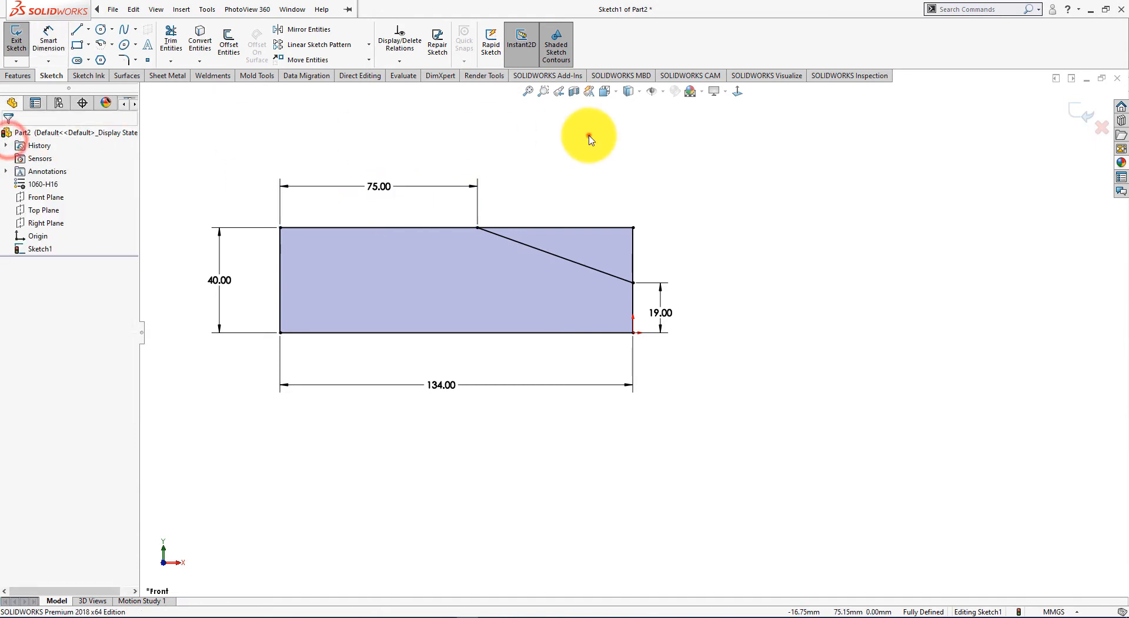
Step: Trim away the rectangle's corner outside the sloped line and check the corner radii on the reference drawing
left_click(171, 36)
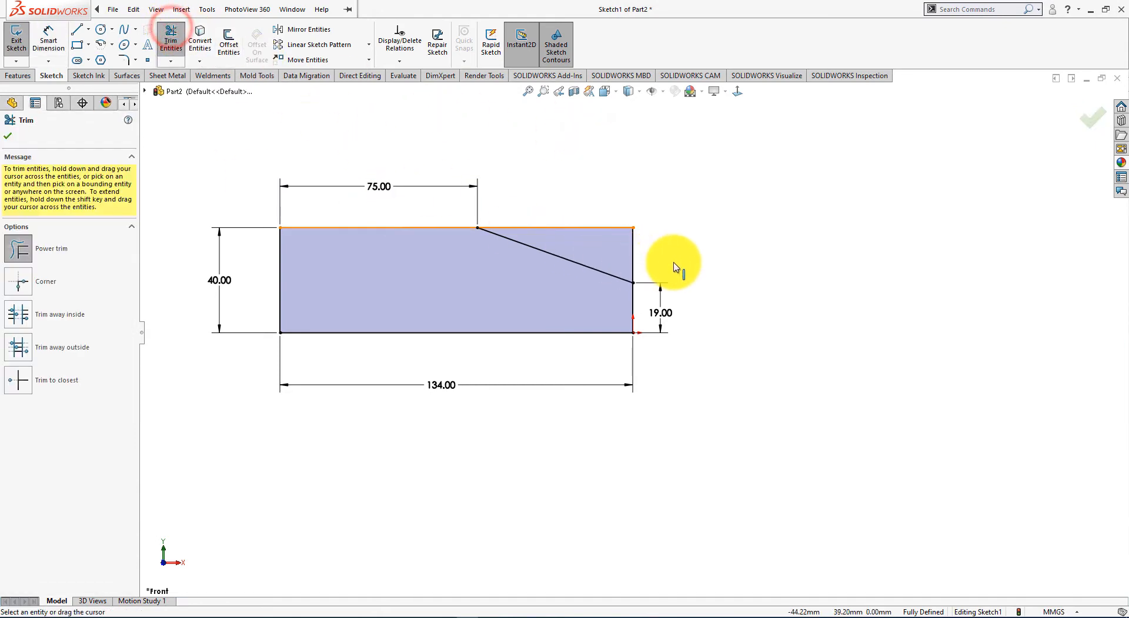
mouse_move(690, 257)
left_mouse_down()
mouse_move(585, 238)
mouse_move(564, 217)
mouse_move(730, 218)
left_mouse_up()
key("alt+Tab")
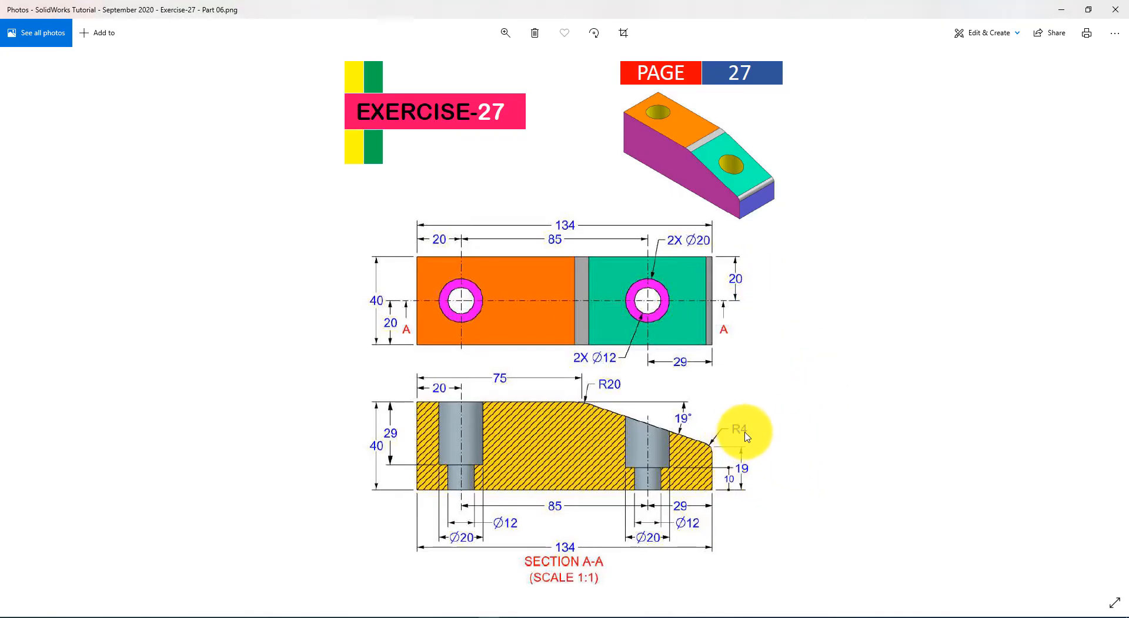
key("alt+Tab")
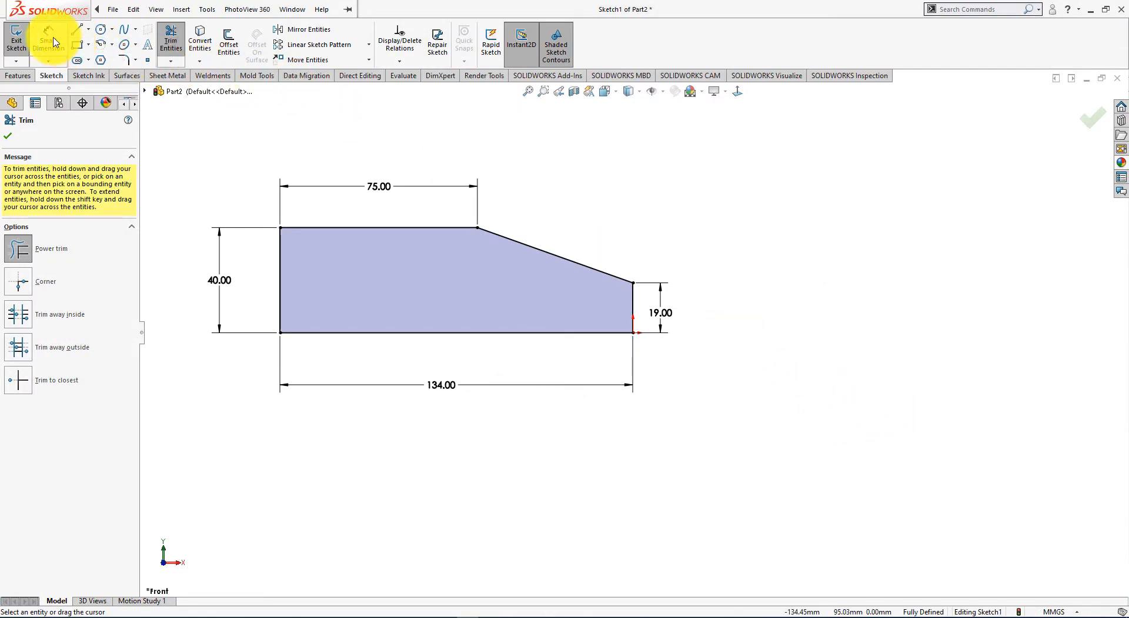
Step: Add a 4 mm sketch fillet at the sloped line's lower end, checking the radius on the reference drawing
left_click(124, 60)
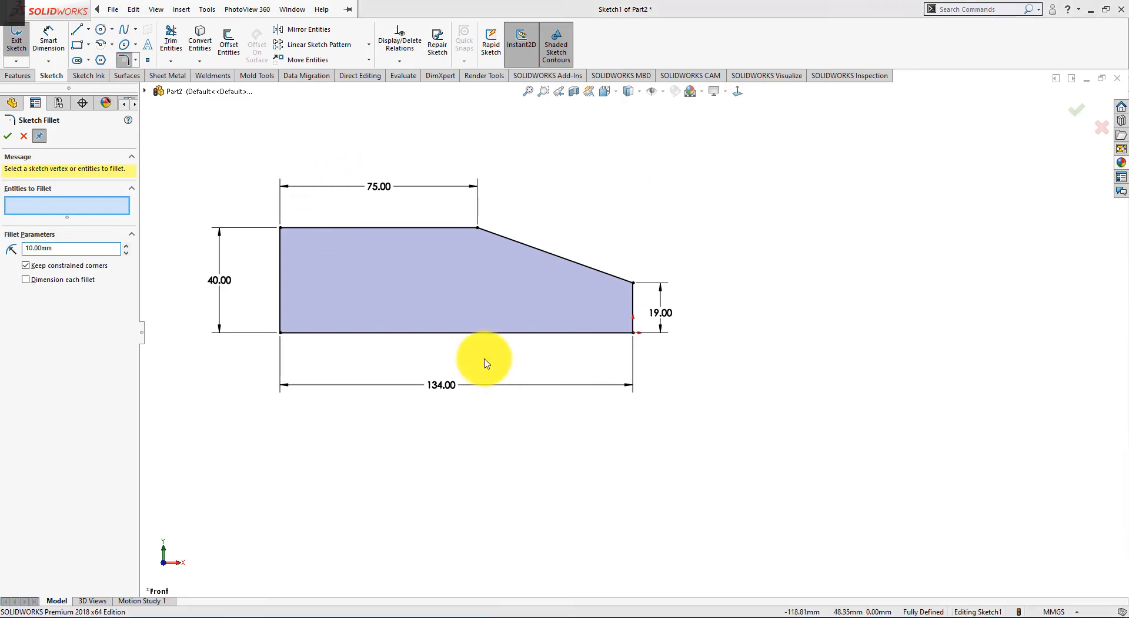
key("alt+Tab")
key("alt+Tab")
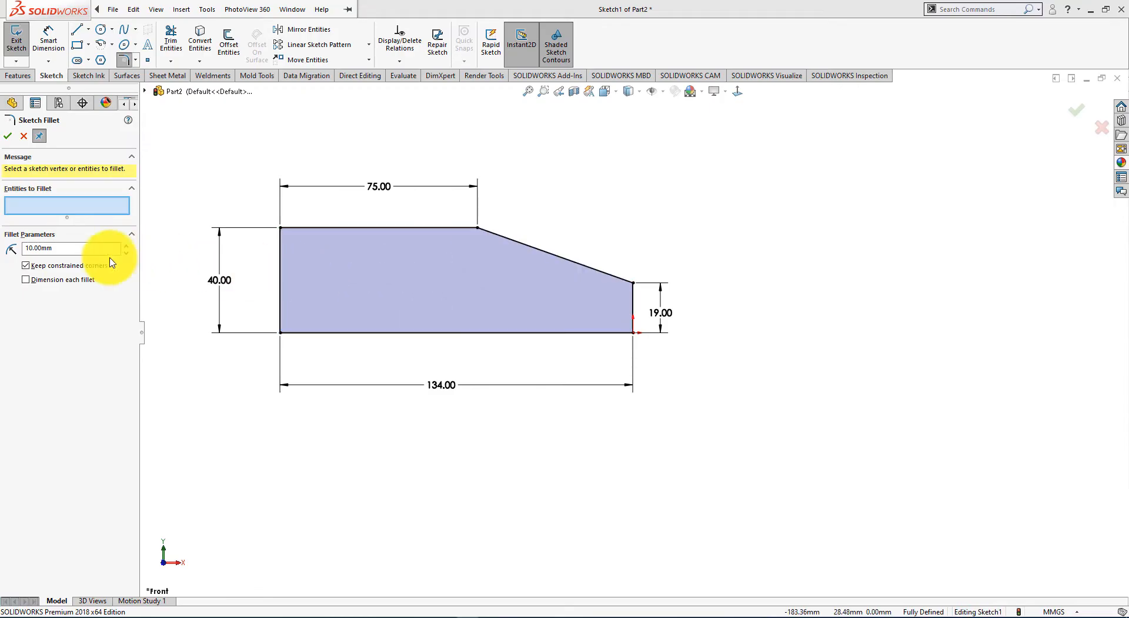
double_click(69, 249)
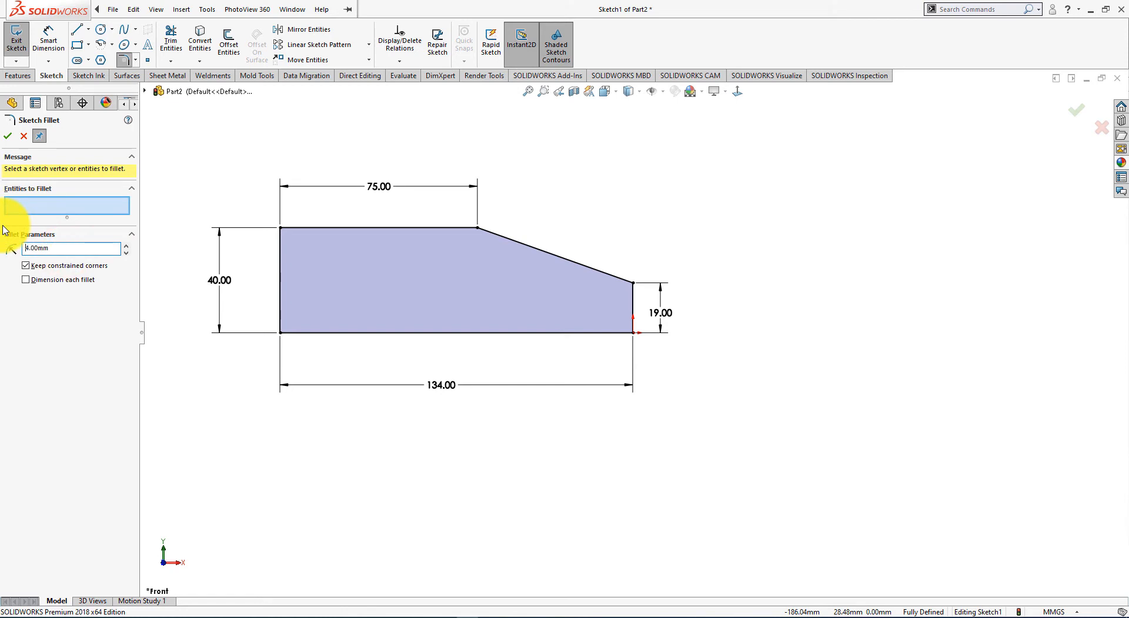
left_click(634, 284)
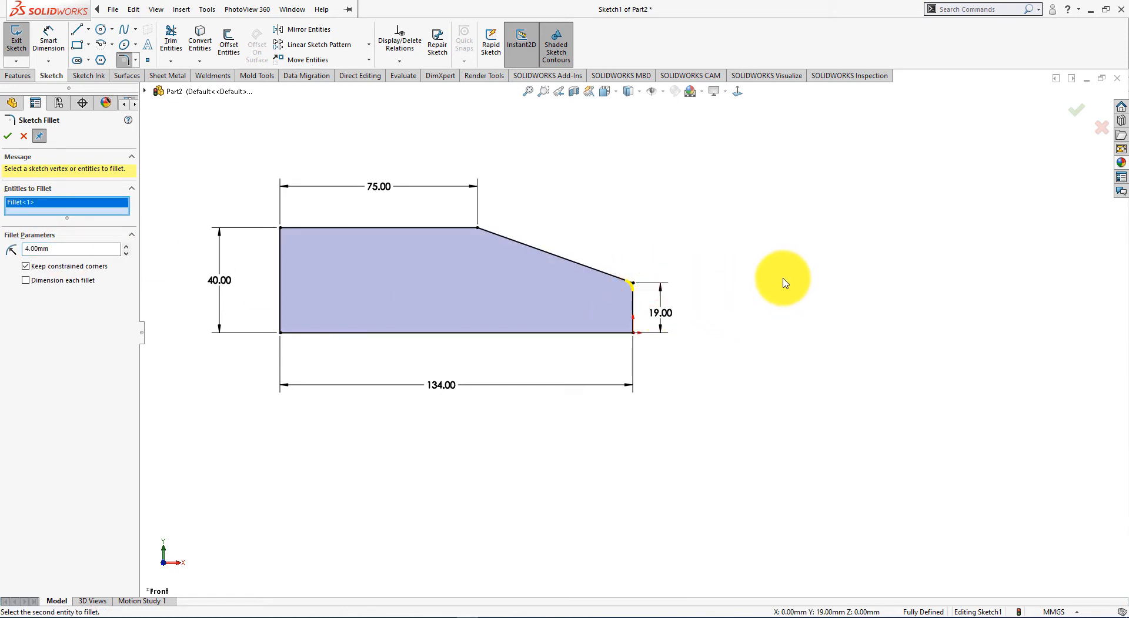
left_click(7, 135)
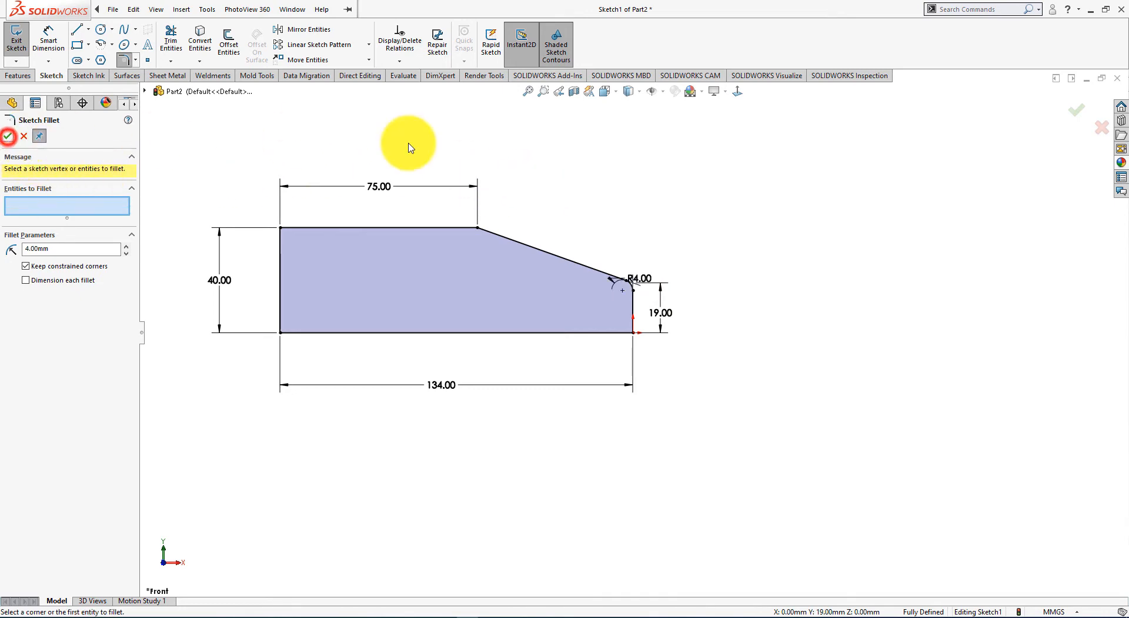
left_click(698, 190)
Step: Check the upper radius on the reference drawing and add a 20 mm sketch fillet where the top edge meets the sloped line
key("alt+Tab")
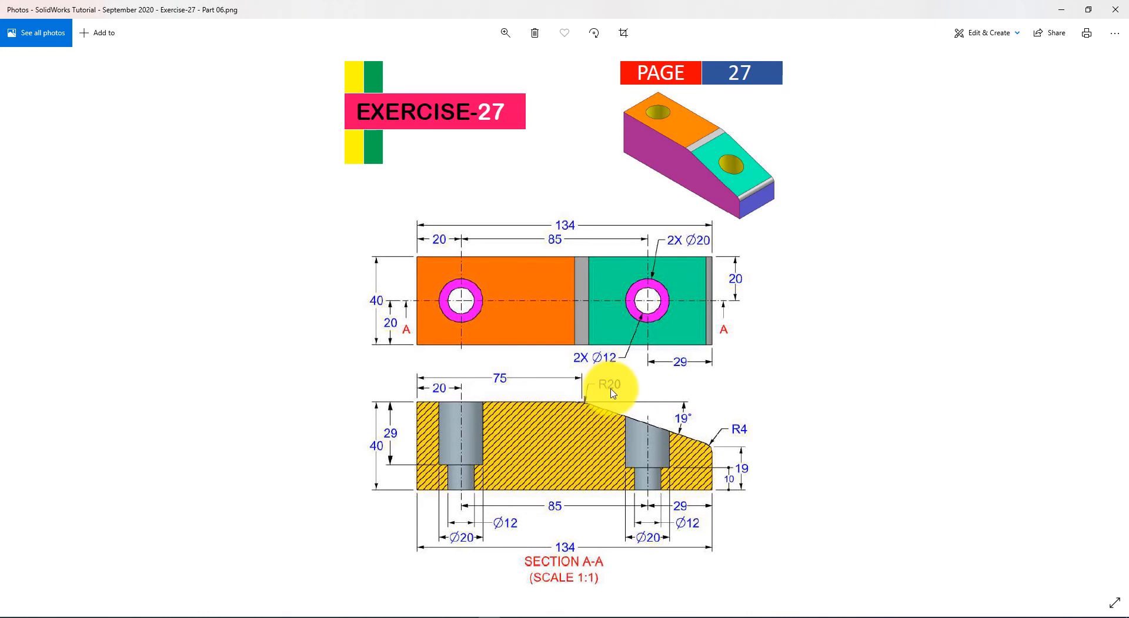
key("alt+Tab")
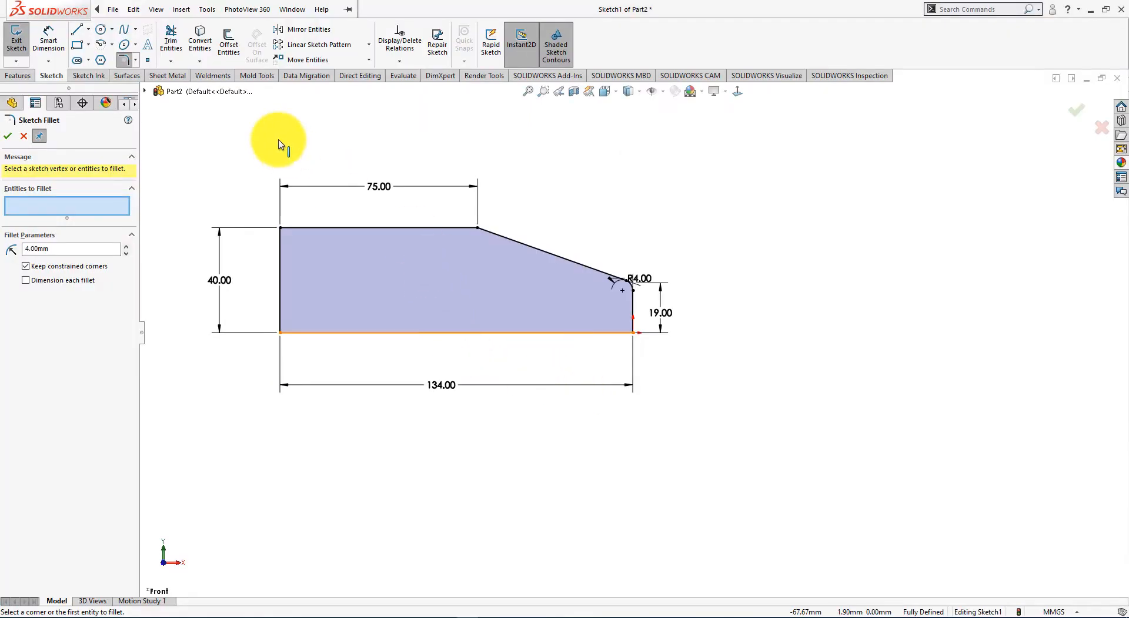
left_click(67, 247)
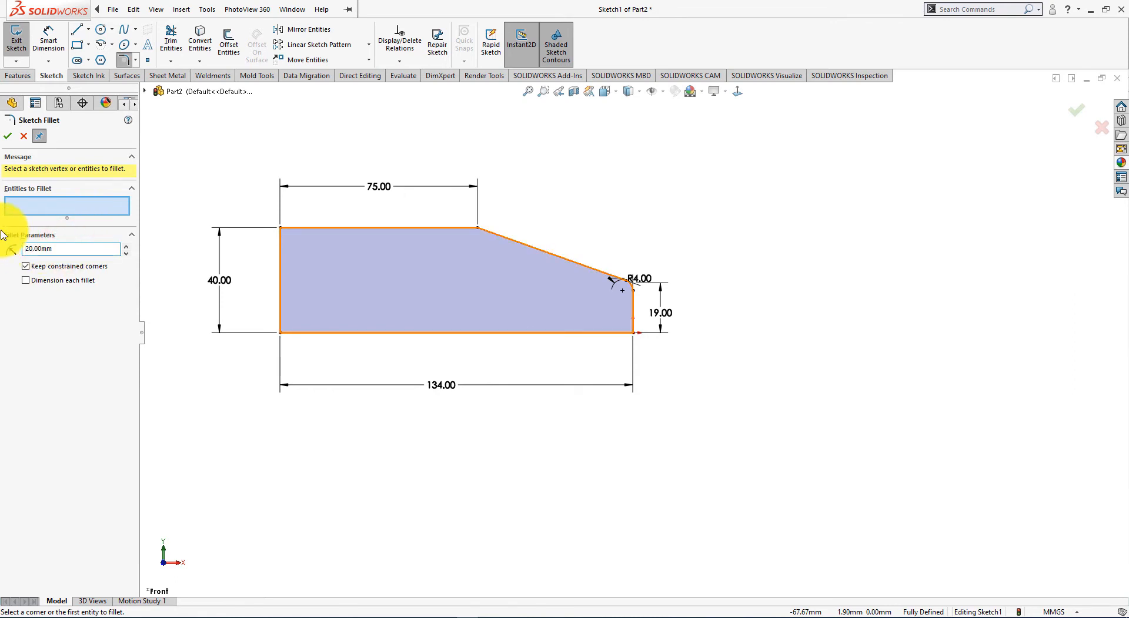
left_click(478, 229)
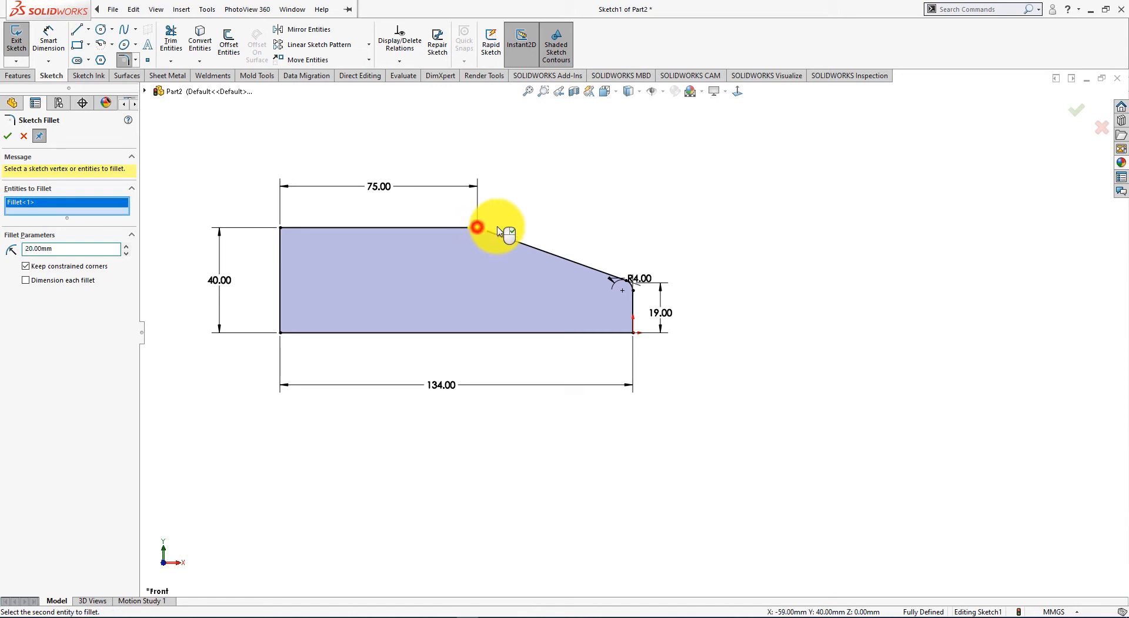
left_click(8, 135)
left_click(785, 219)
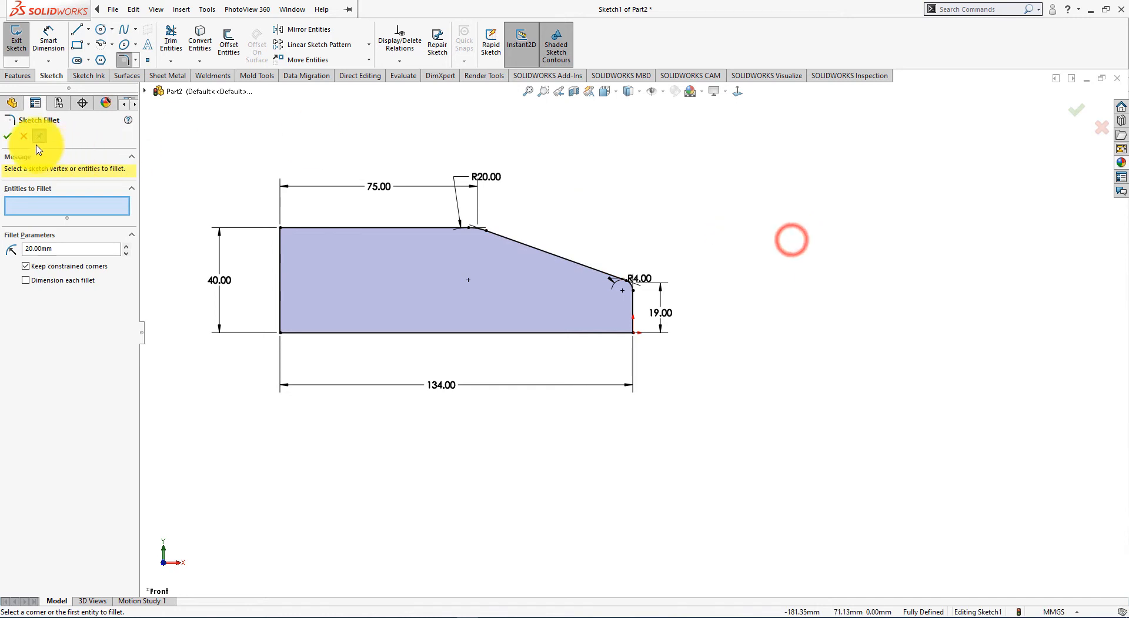
left_click(8, 135)
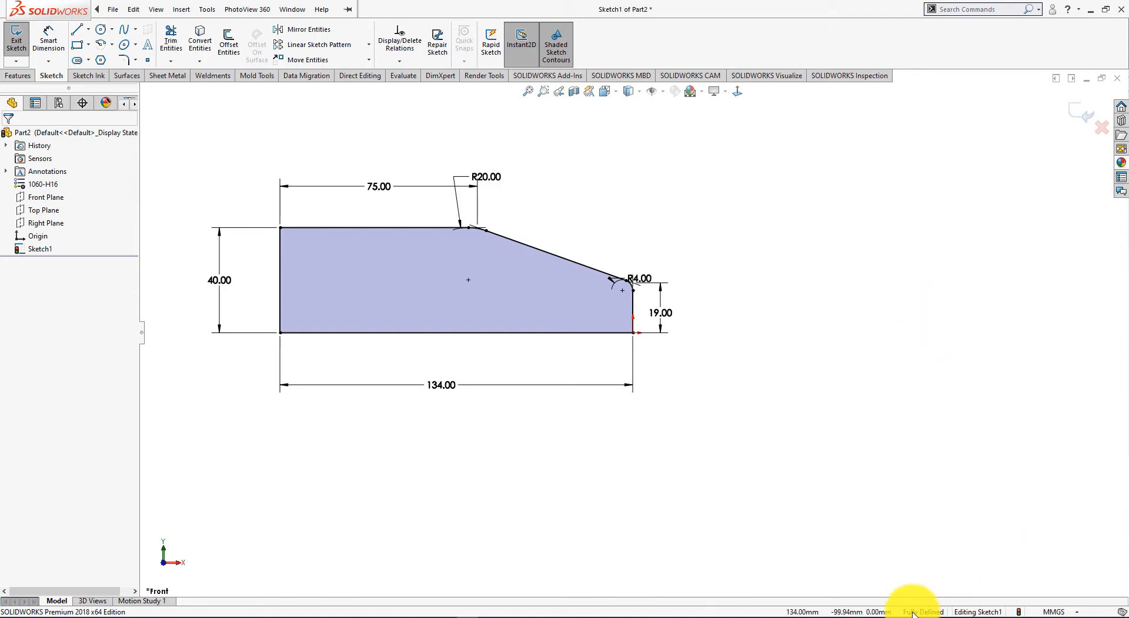
Step: Extrude the profile as a blind boss 40 mm deep in the reversed direction, checking the width on the reference drawing
key("alt+Tab")
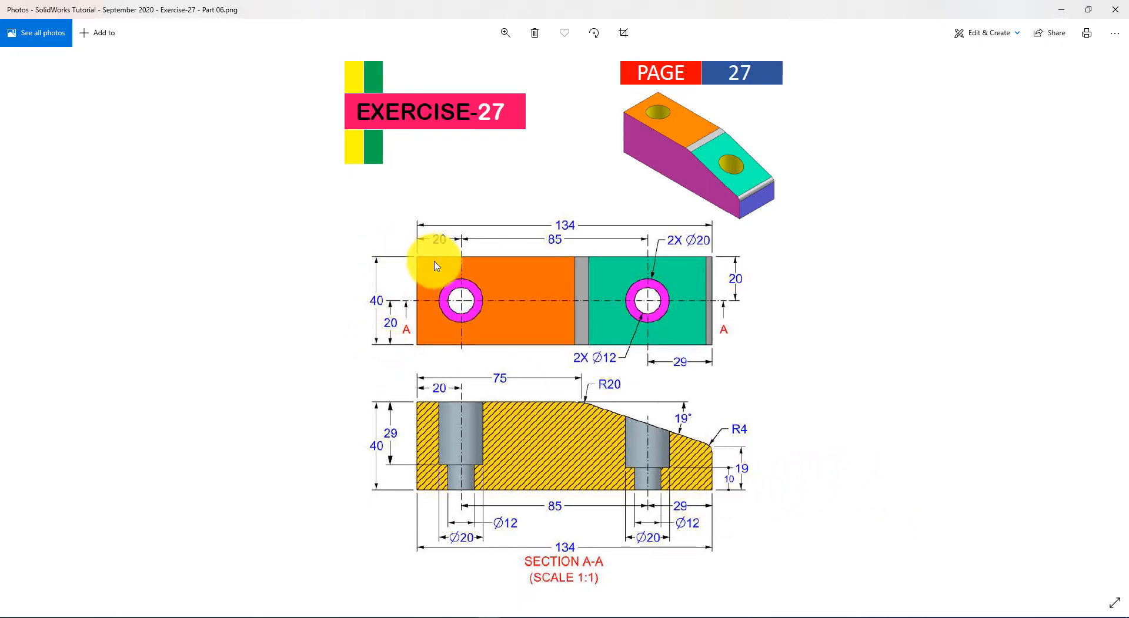
key("alt+Tab")
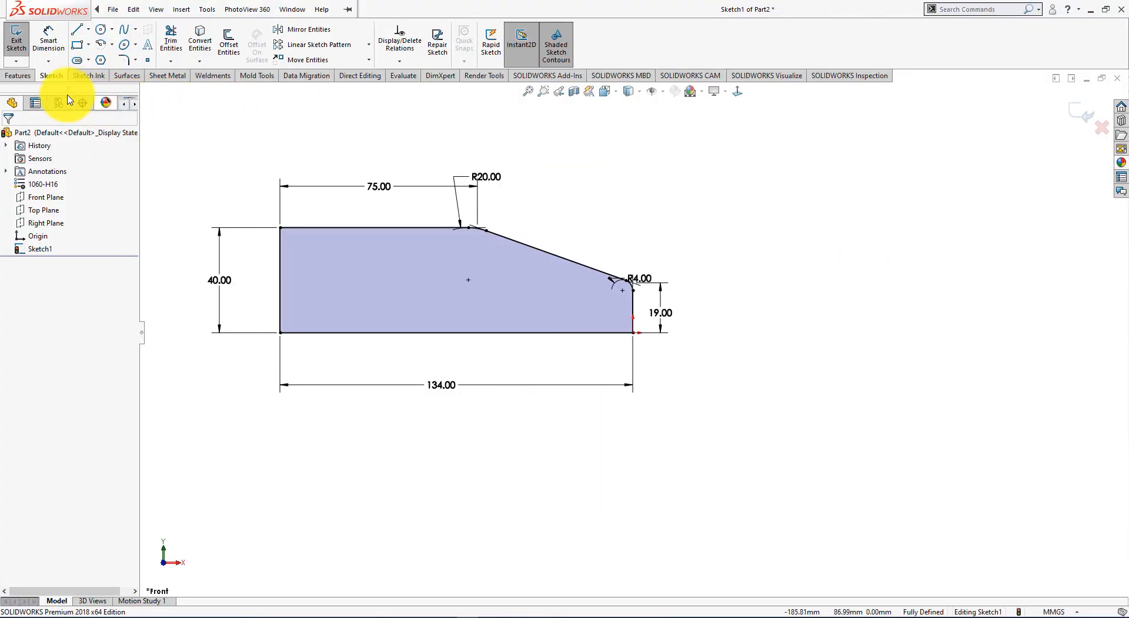
left_click(13, 79)
left_click(21, 40)
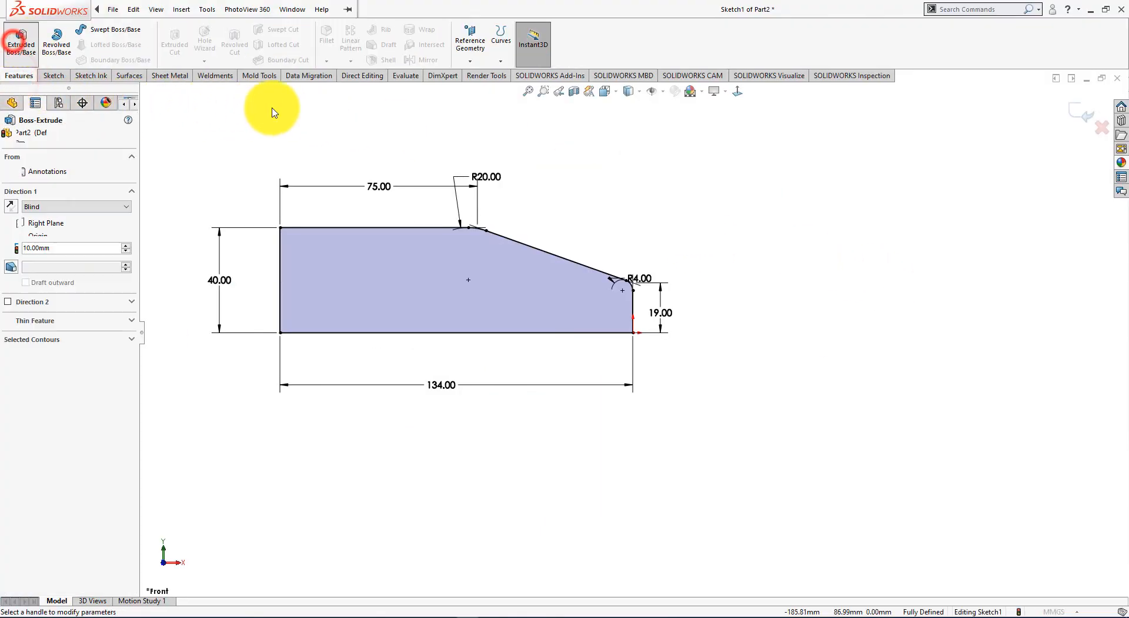
left_click(9, 206)
key("alt+Tab")
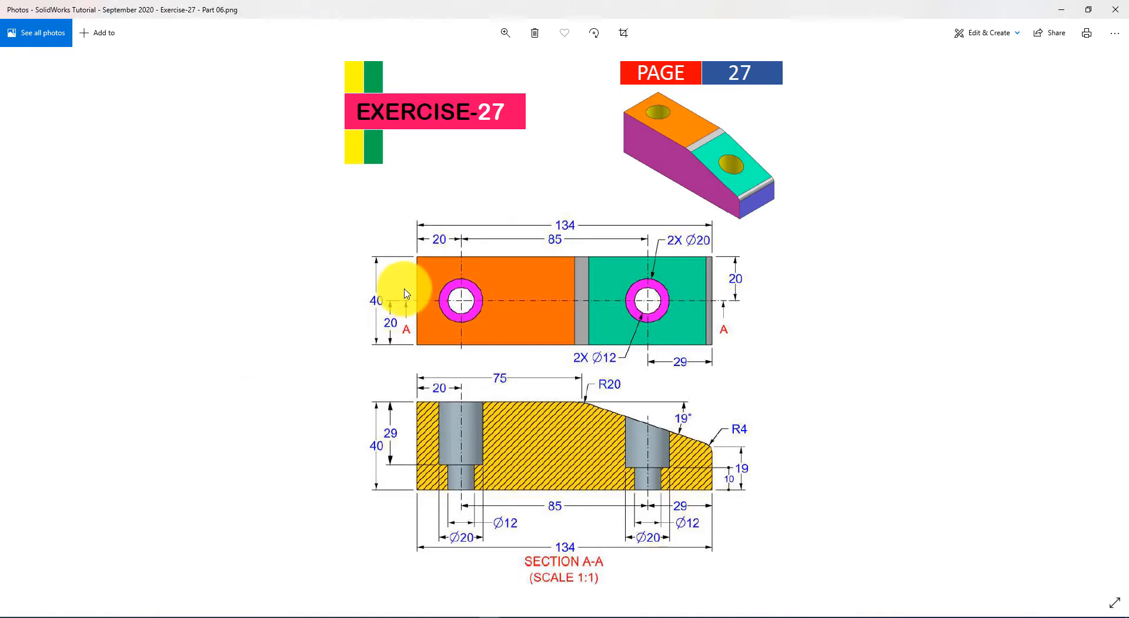
key("alt+Tab")
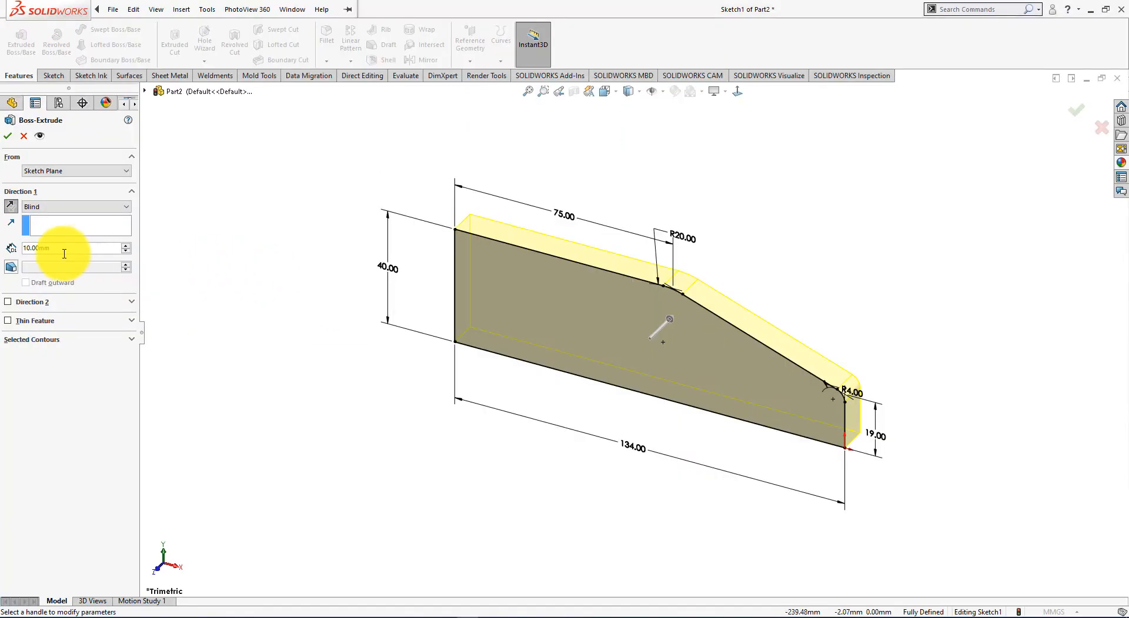
double_click(55, 249)
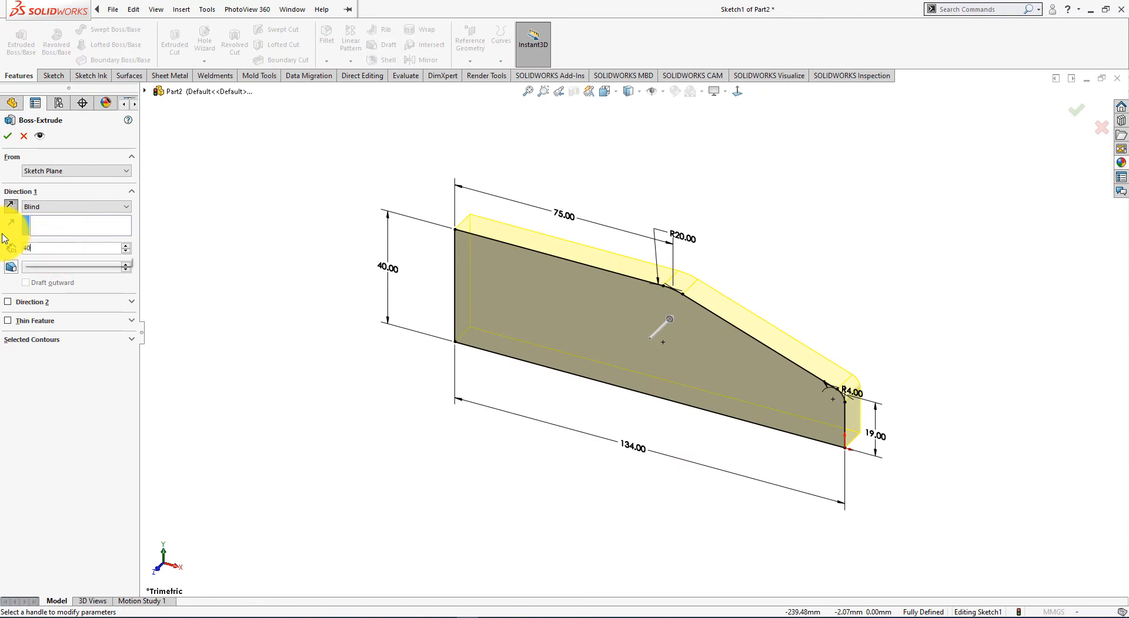
type("40")
key("Return")
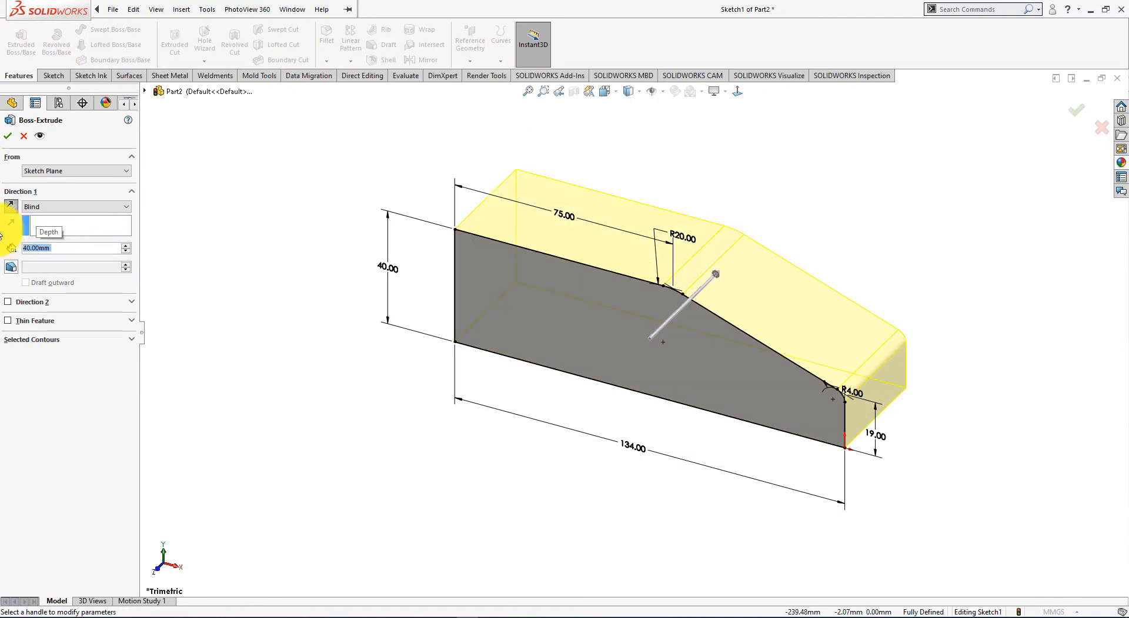
left_click(8, 135)
left_click(240, 358)
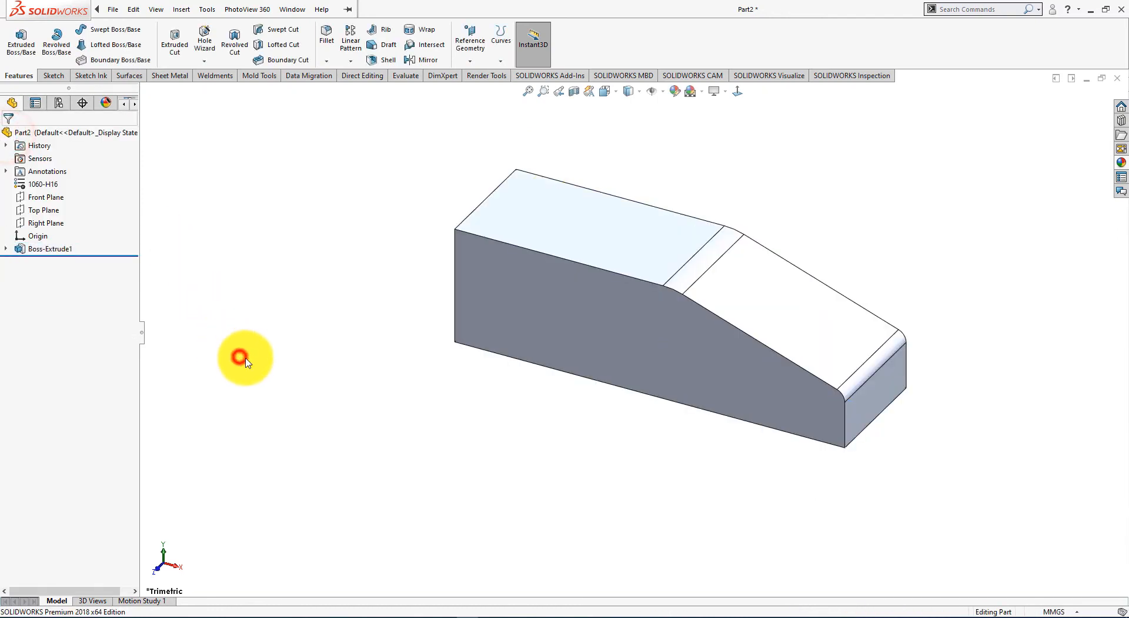
Step: Check the hole layout on the reference drawing and start a sketch on the block's flat top face
key("alt+Tab")
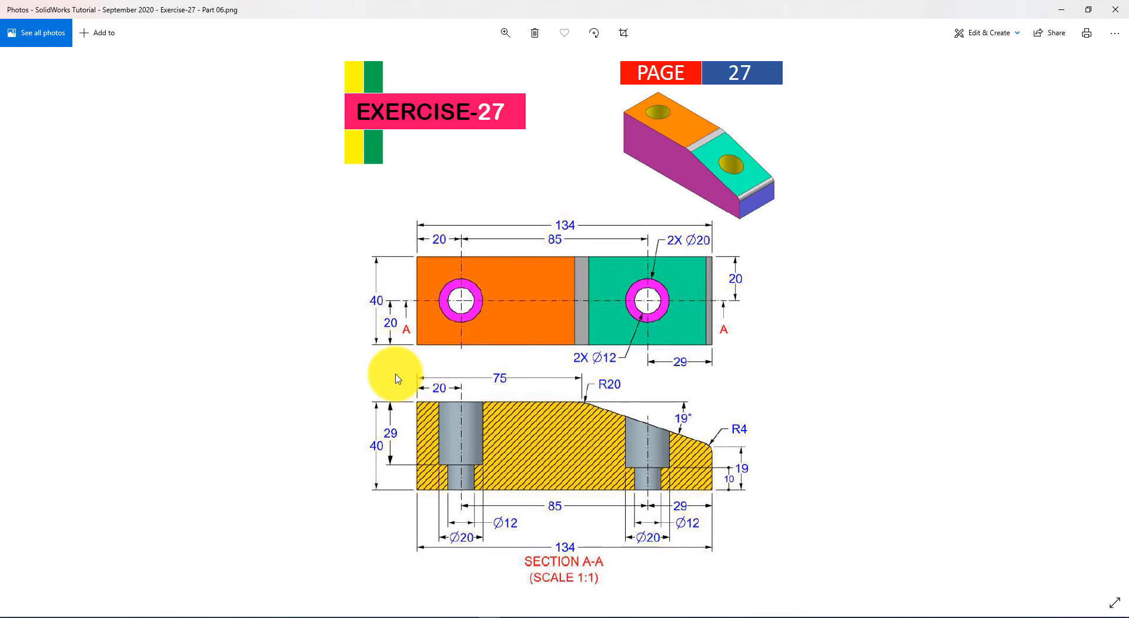
key("alt+Tab")
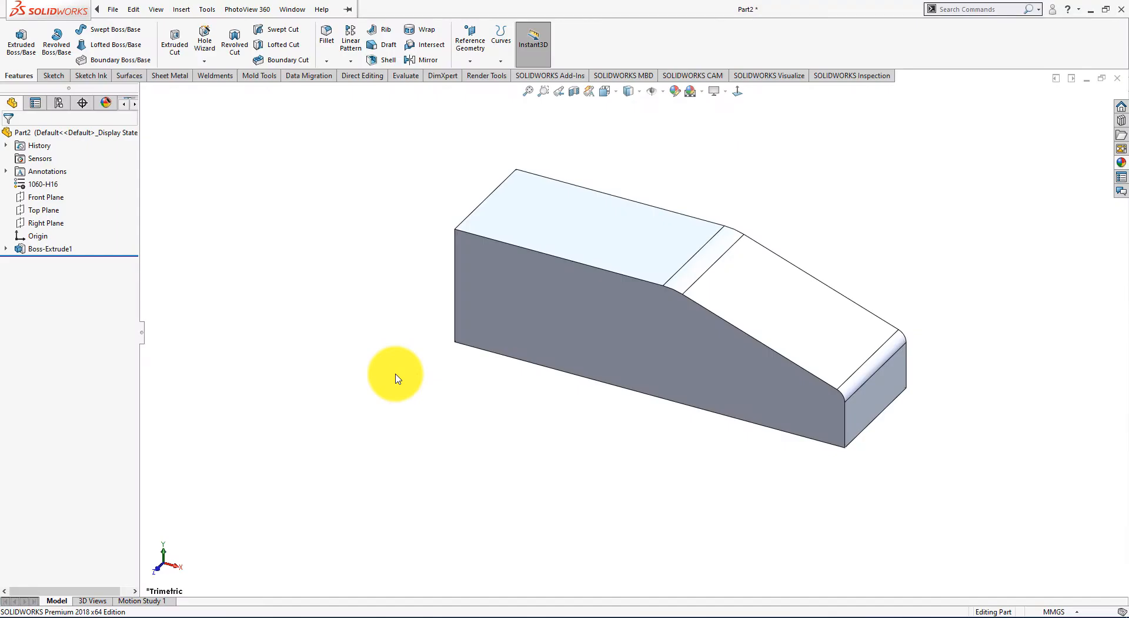
left_click(542, 228)
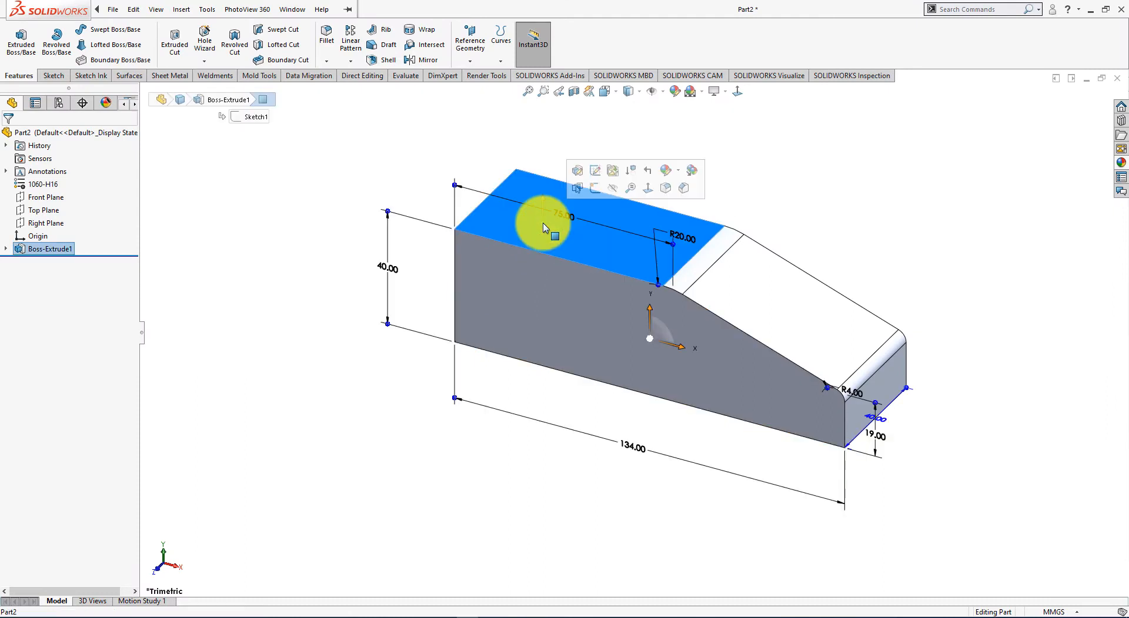
left_click(593, 183)
key("ctrl+8")
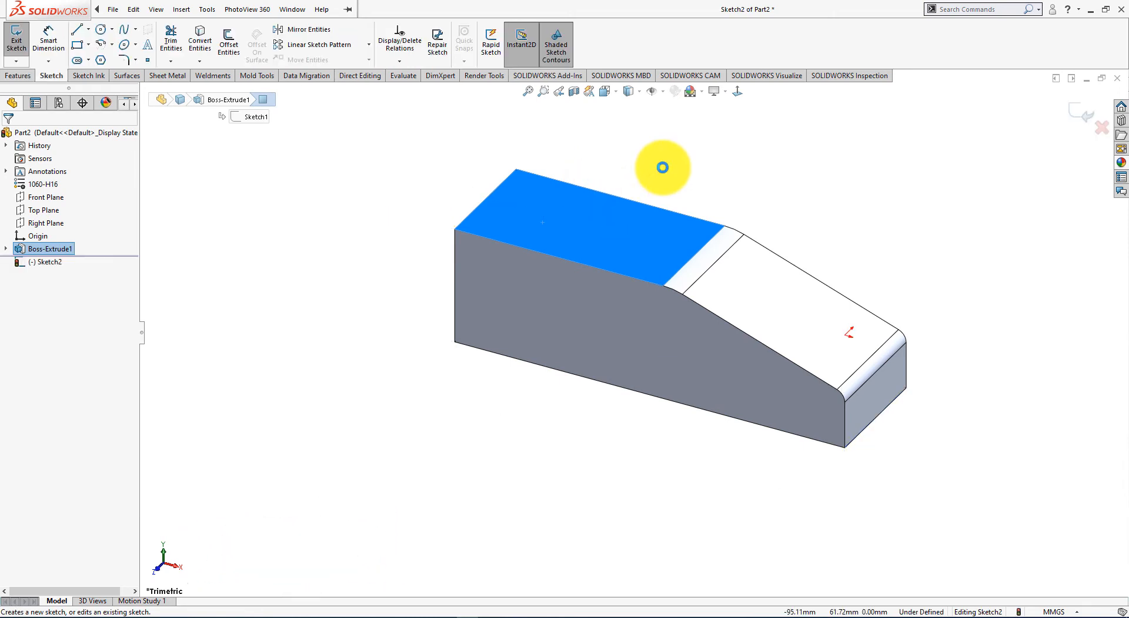
left_click(662, 167)
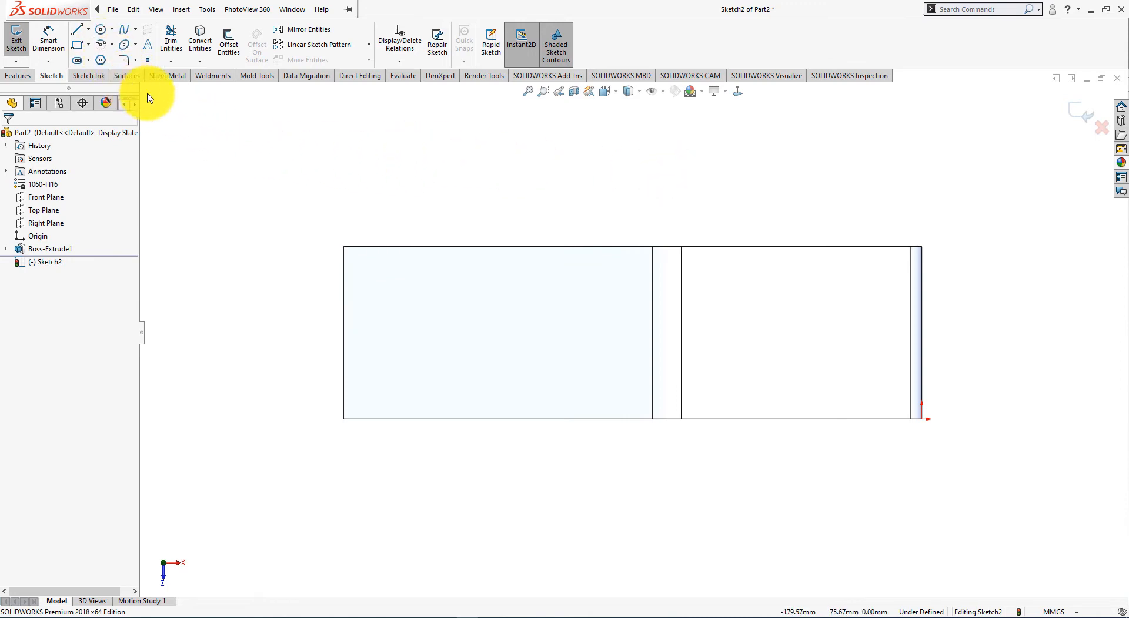
Step: Draw a horizontal centerline along the block's full length, joining the midpoints of its two end edges
key("alt+Tab")
key("alt+Tab")
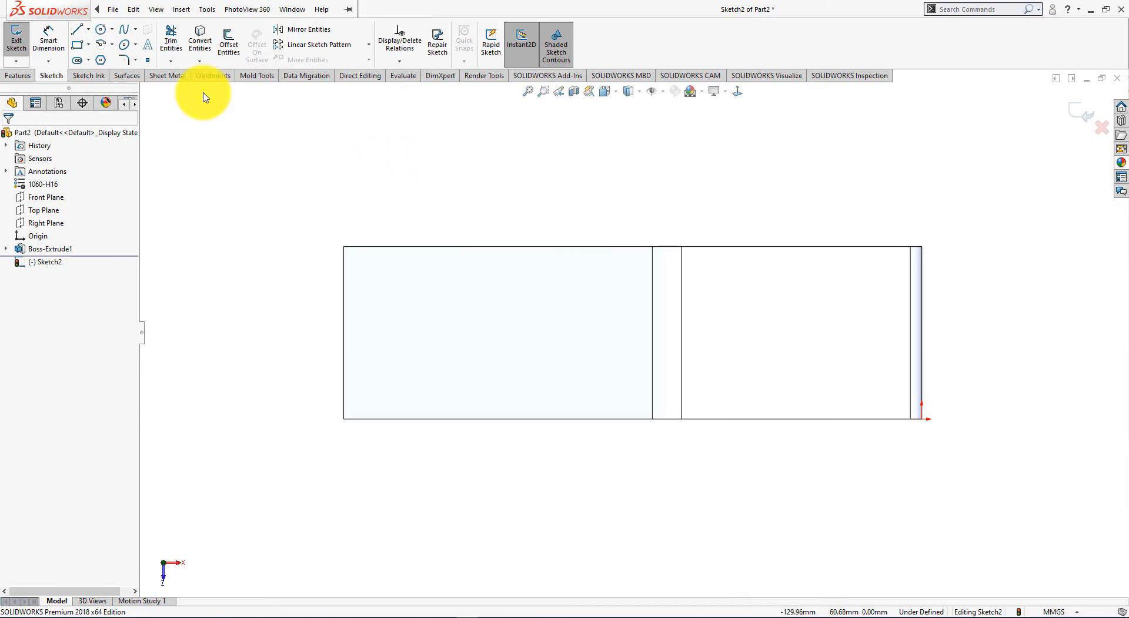
left_click(92, 32)
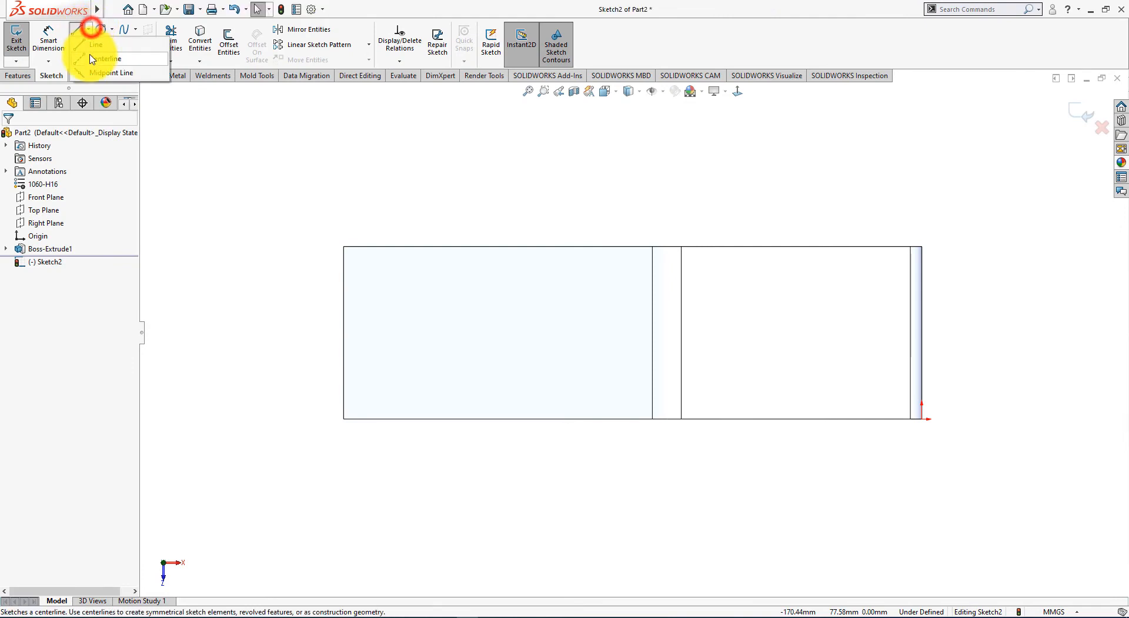
left_click(344, 333)
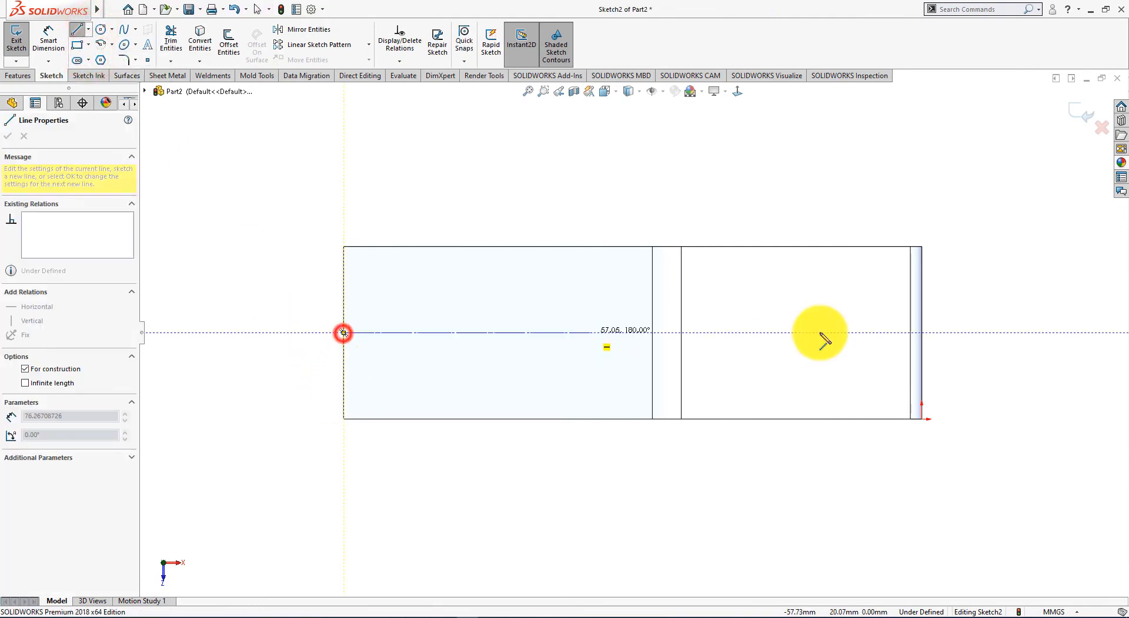
left_click(921, 333)
right_click(921, 332)
left_click(1021, 283)
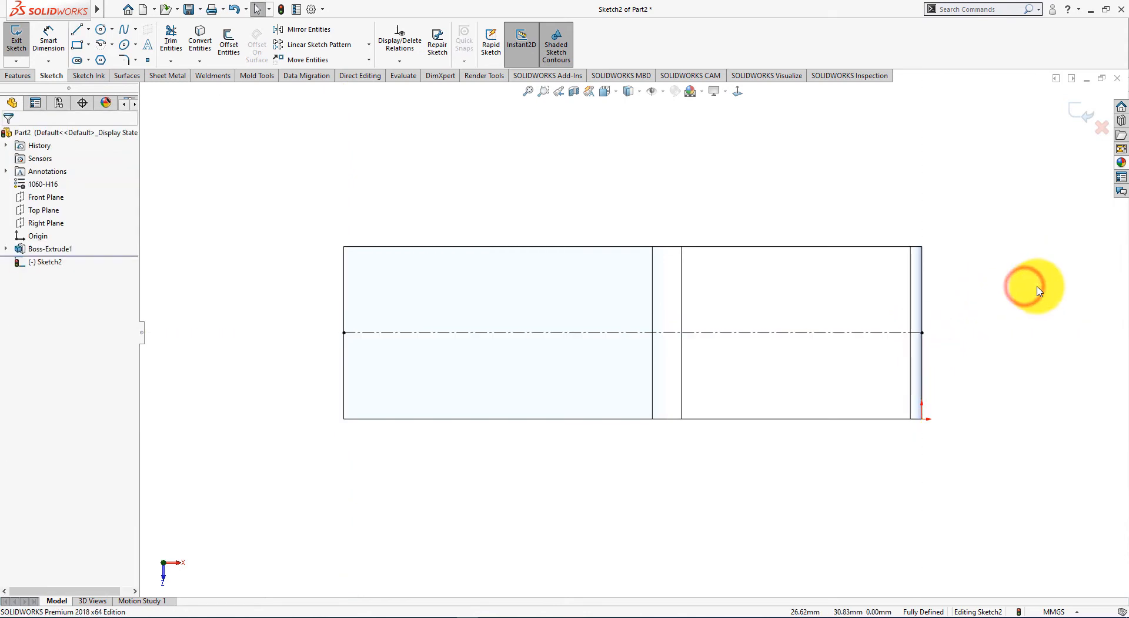
Step: Following the reference drawing, sketch two circles centred on the centerline, about 7.5 mm radius near the tall end and 6.2 mm over the slope
key("alt+Tab")
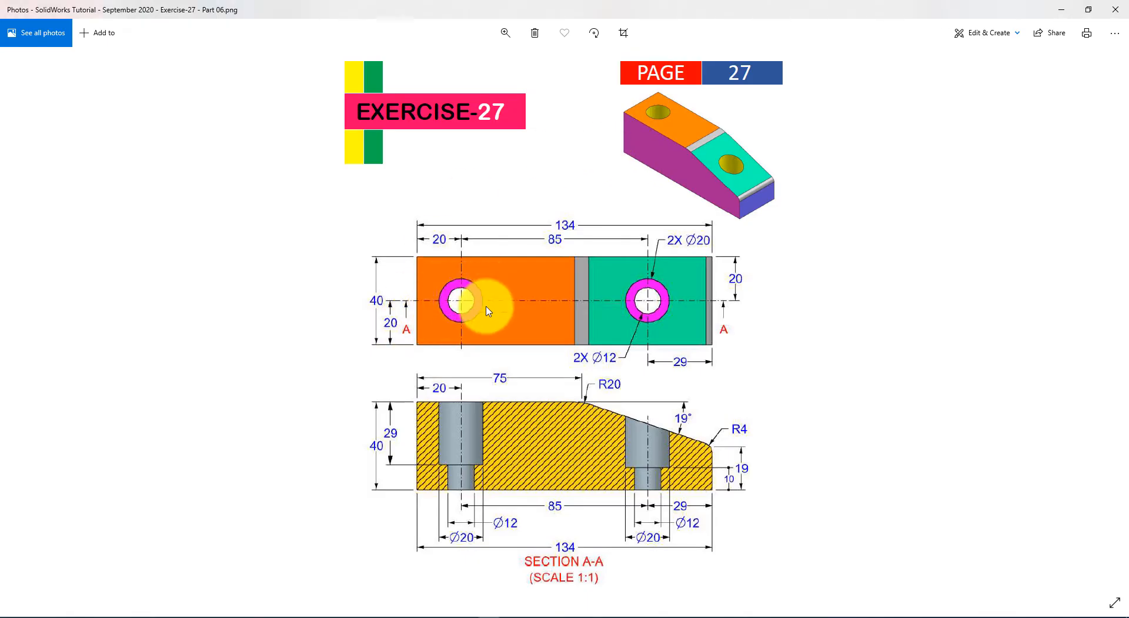
key("alt+Tab")
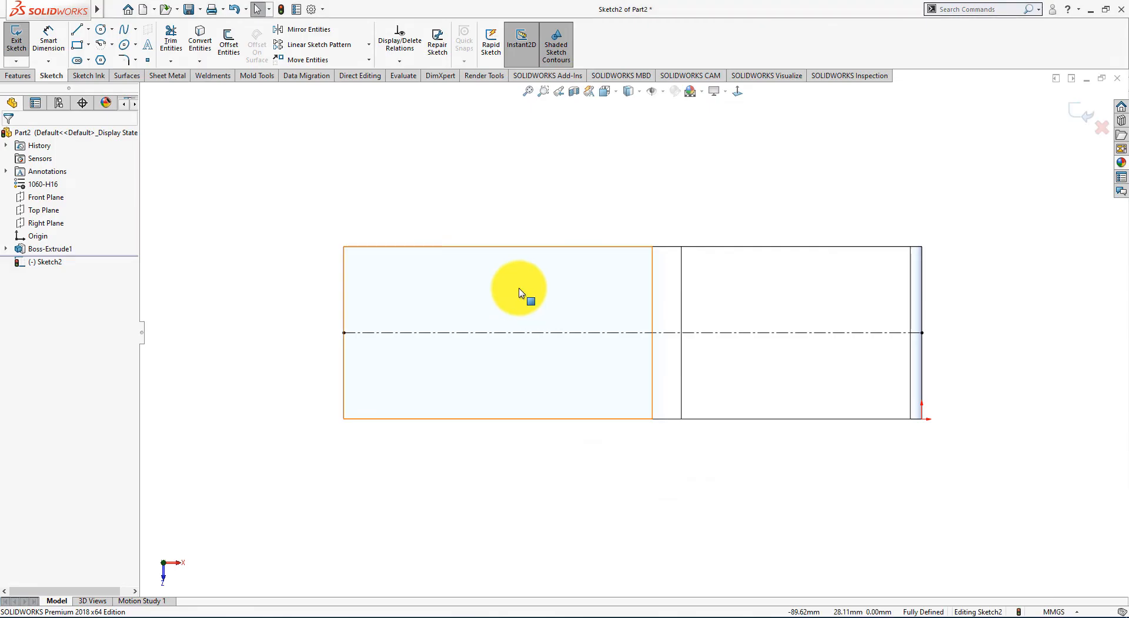
left_click(101, 29)
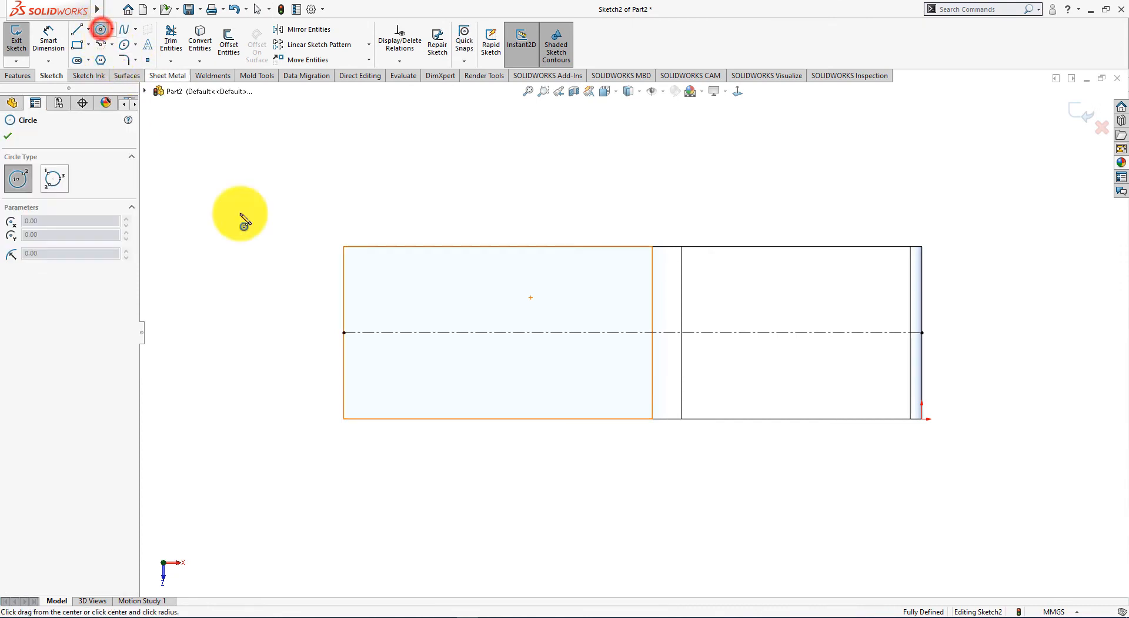
left_click(411, 333)
left_click(441, 346)
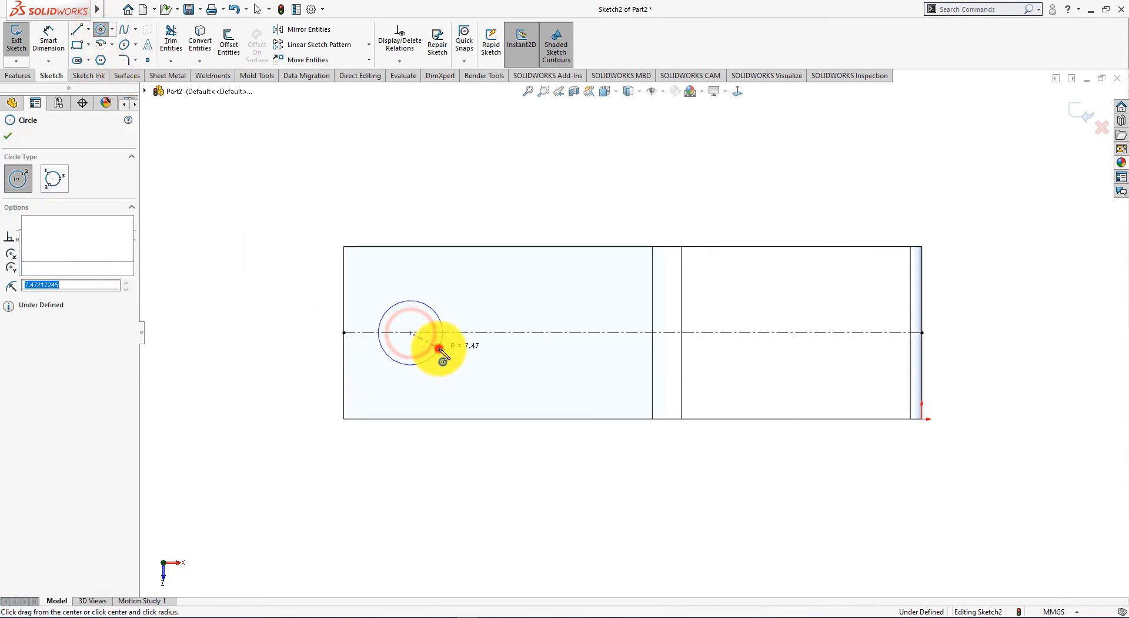
left_click(807, 333)
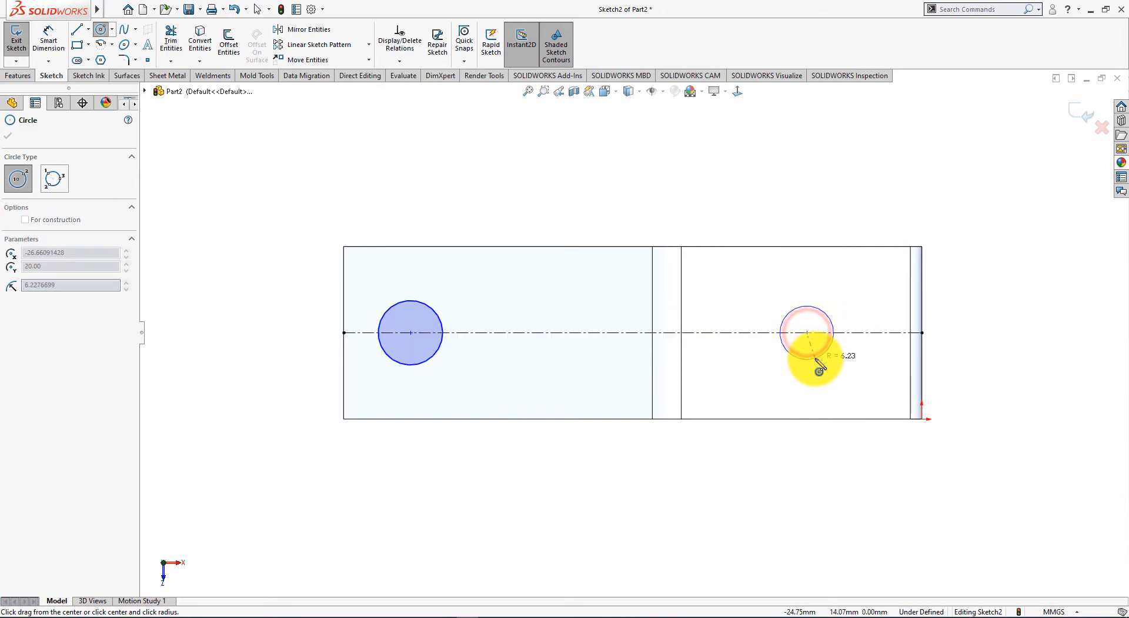
left_click(814, 355)
key("alt+Tab")
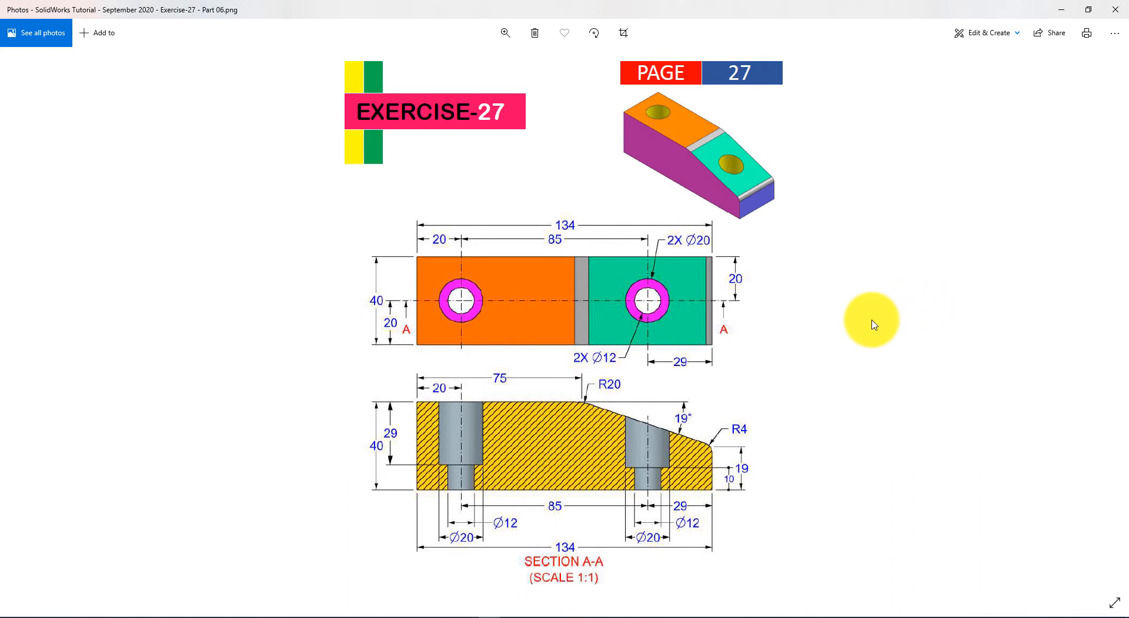
key("alt+Tab")
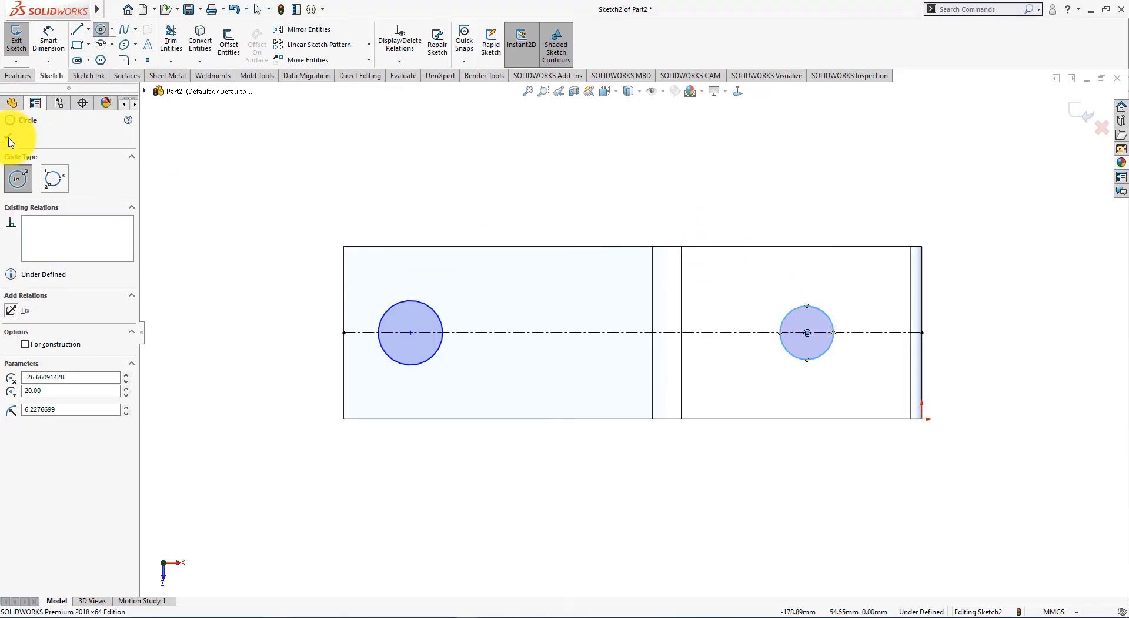
left_click(9, 139)
left_click(283, 149)
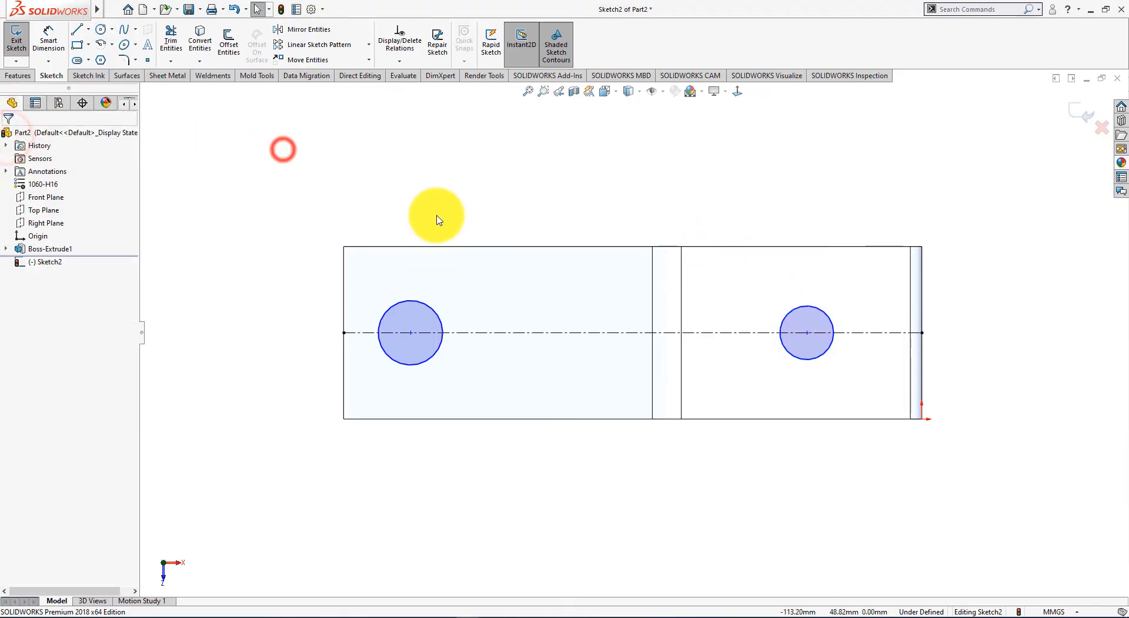
Step: Add an equal relation between the two circles
left_click(438, 321)
left_click(814, 359)
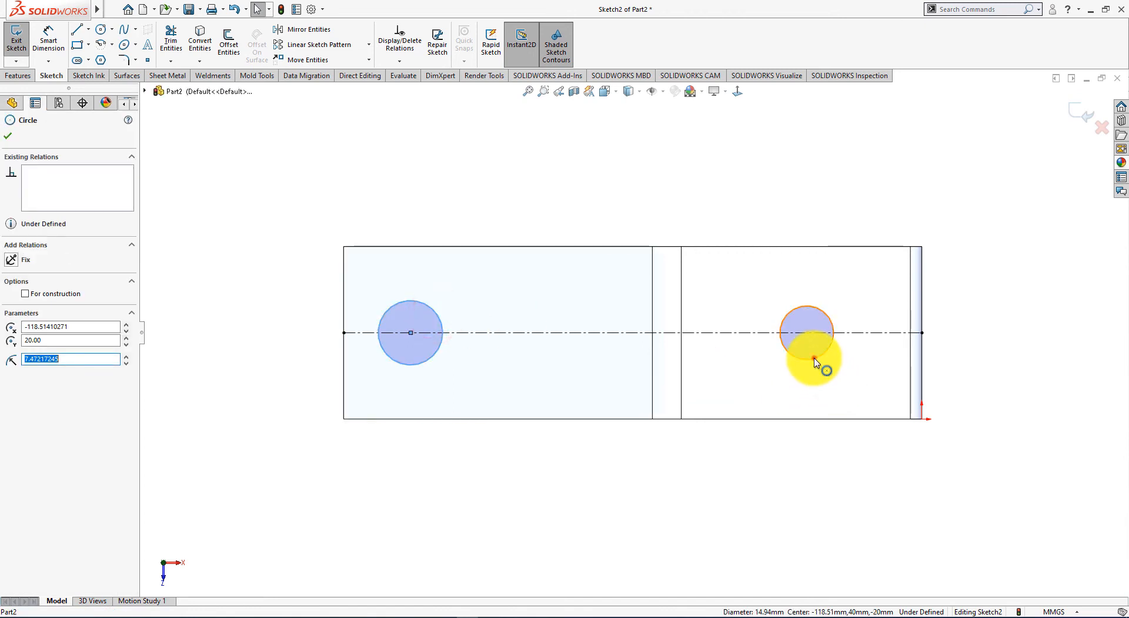
left_click(900, 303)
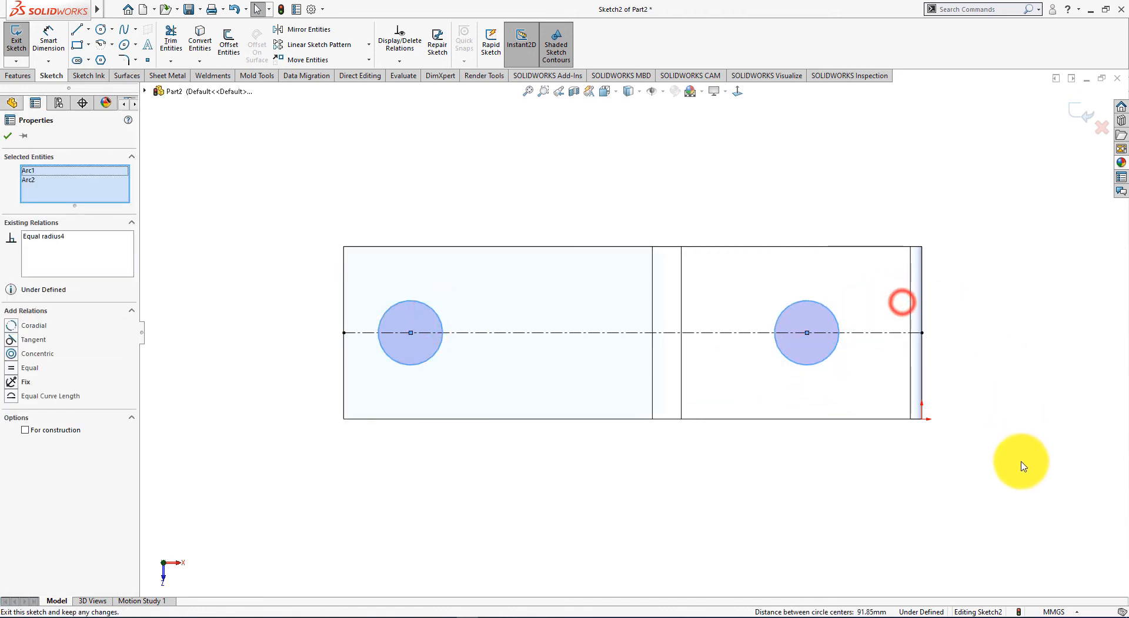
left_click(1018, 461)
Step: Dimension the circle over the slope to a 20 mm diameter, checking the value on the reference drawing
left_click(49, 38)
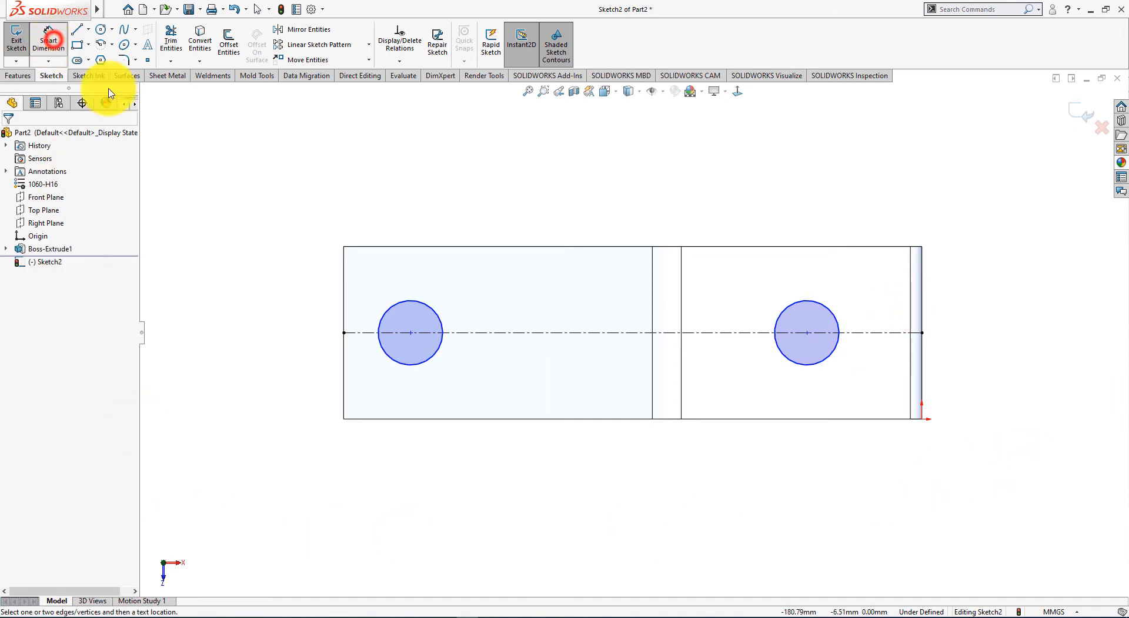
left_click(825, 301)
left_click(872, 199)
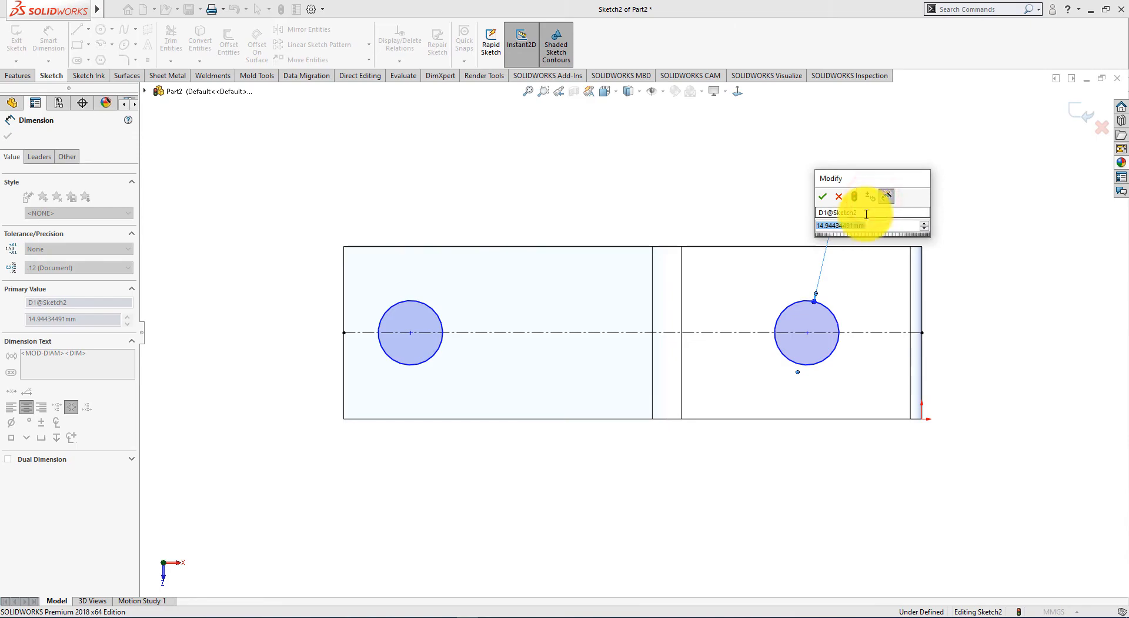
key("alt+Tab")
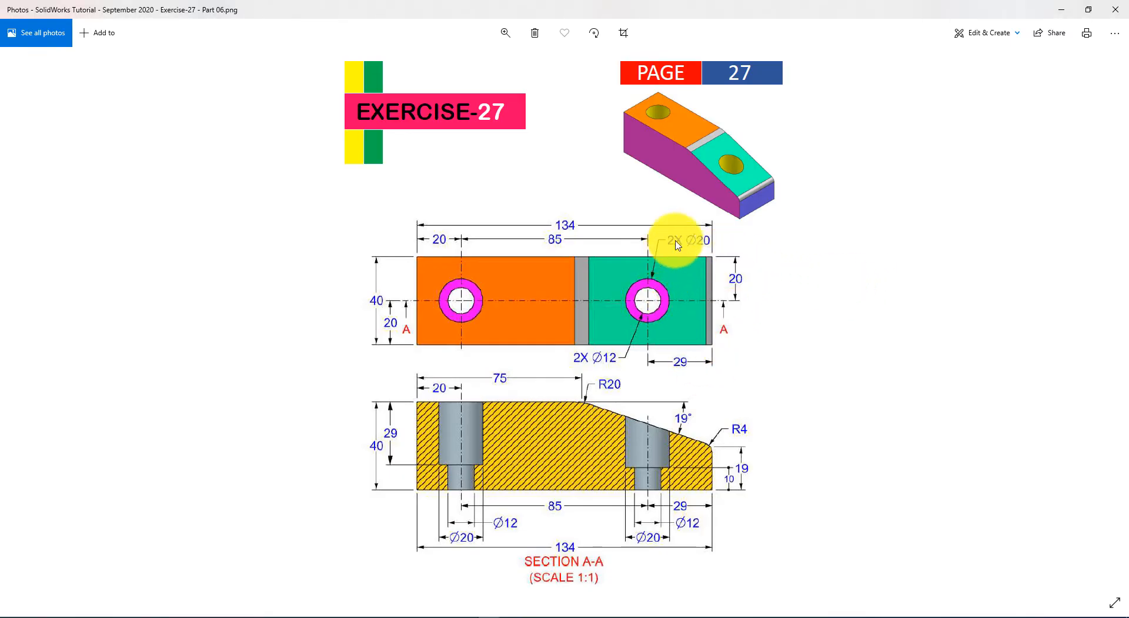
key("alt+Tab")
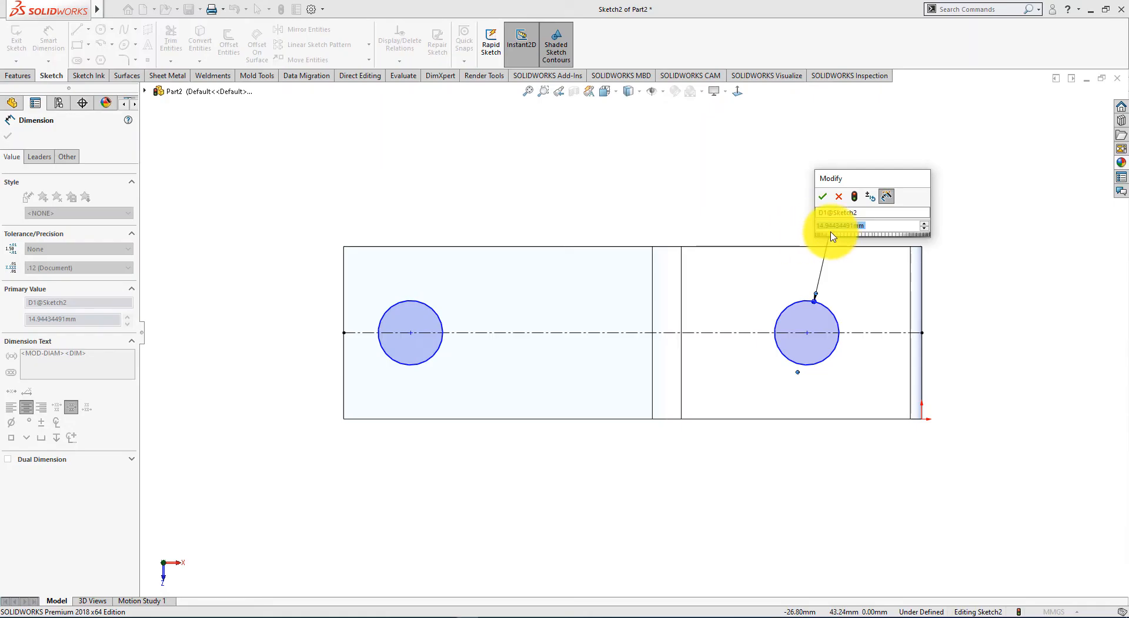
key("Return")
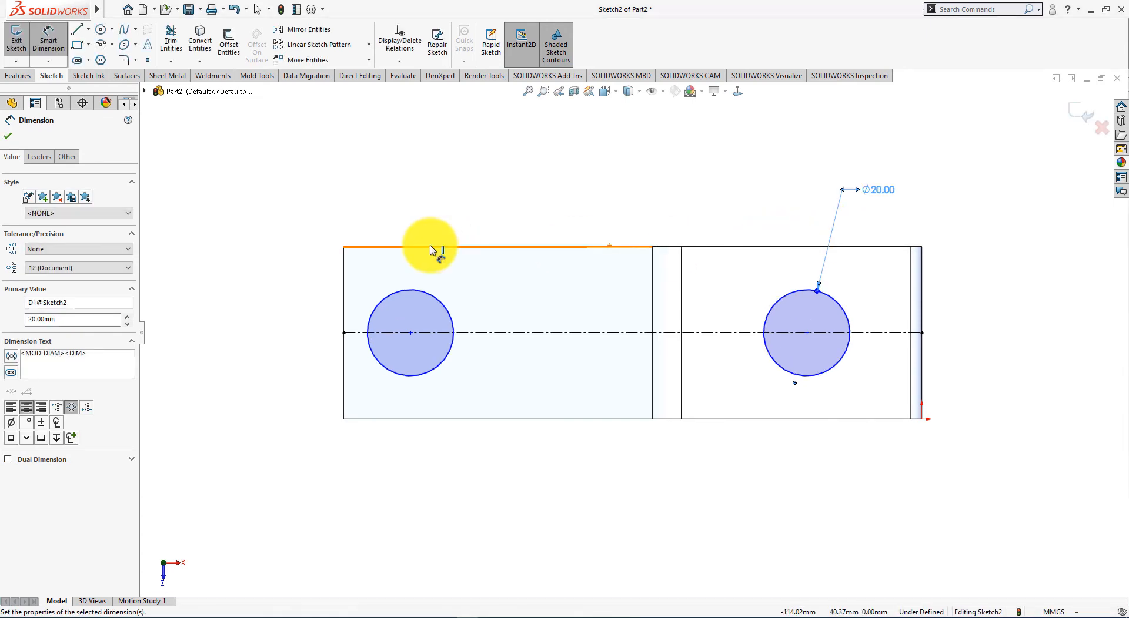
Step: Check the hole spacing on the reference drawing and dimension the distance between the two circle centres to 85 mm
key("alt+Tab")
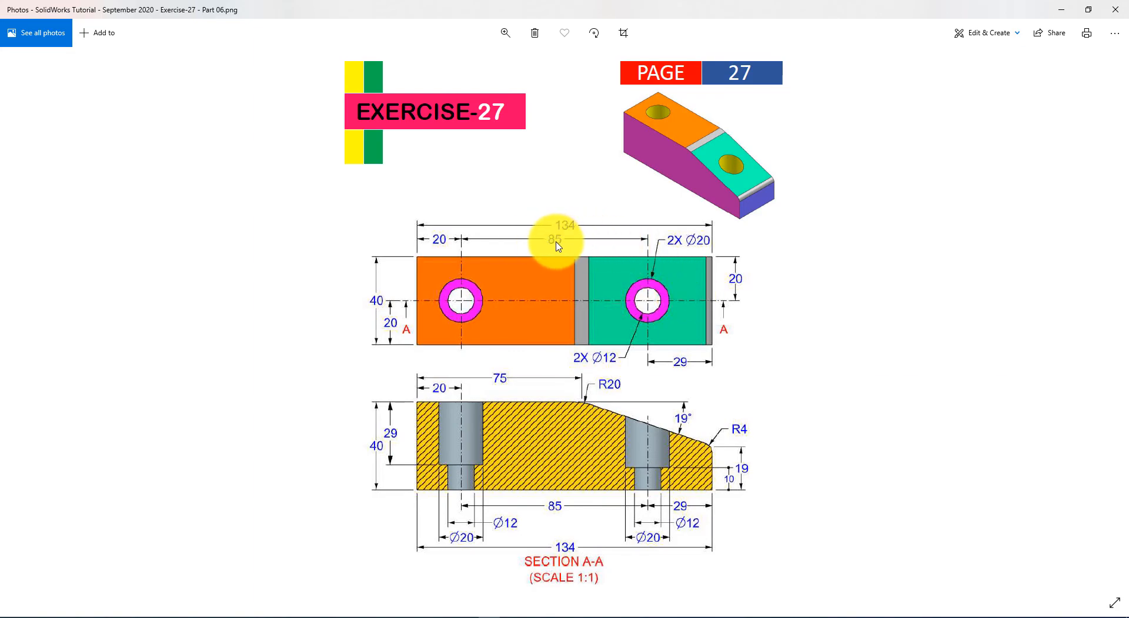
key("alt+Tab")
left_click(411, 333)
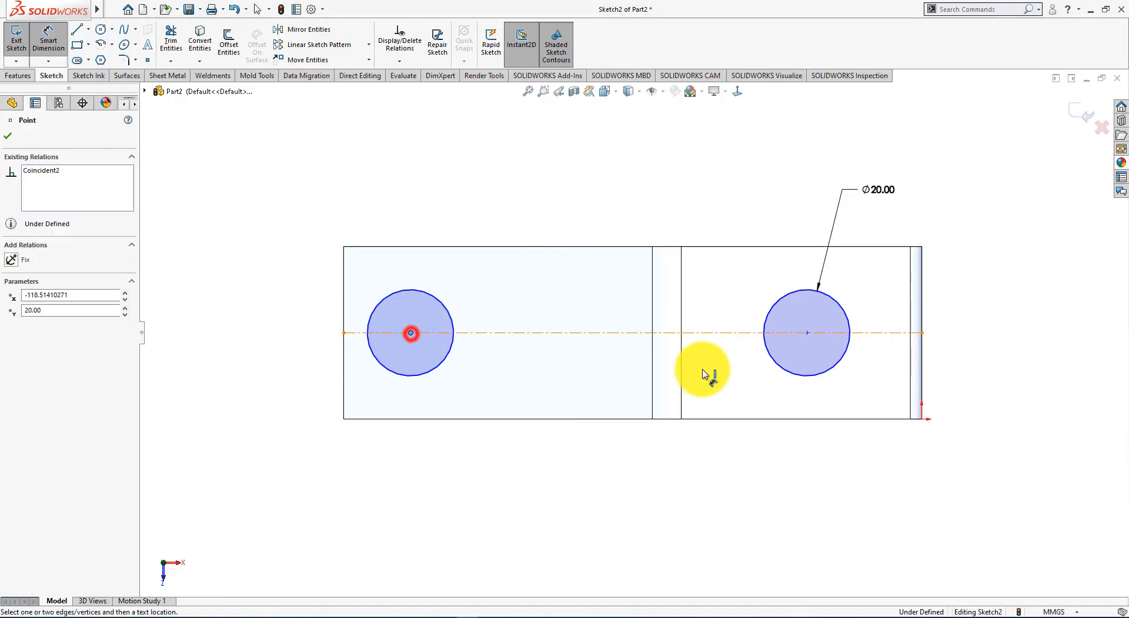
left_click(807, 333)
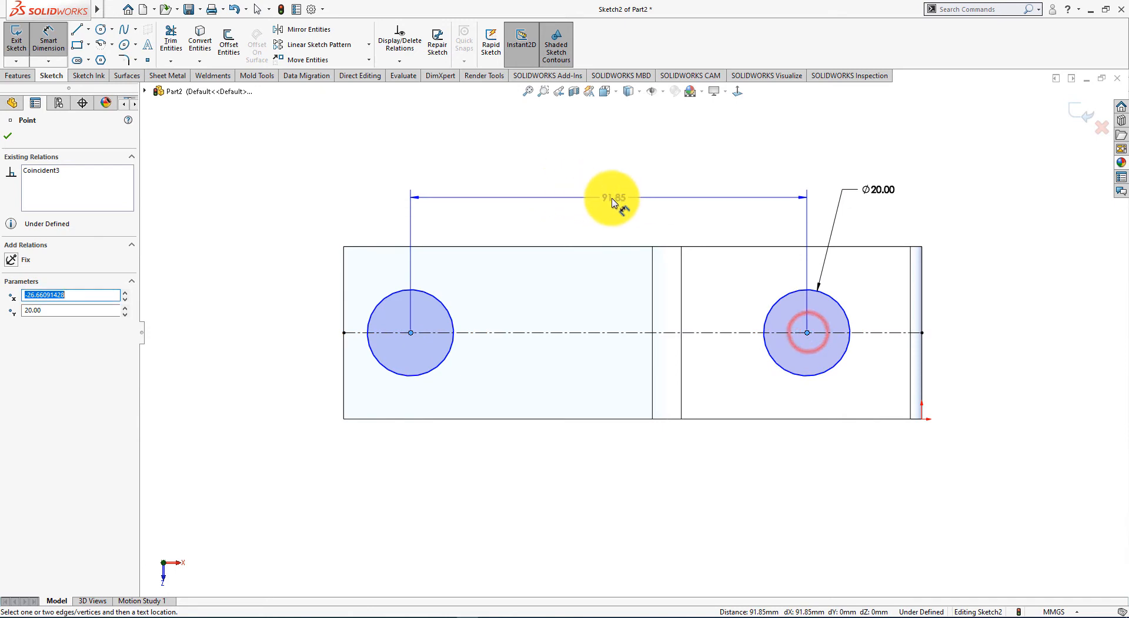
left_click(614, 196)
type("85")
key("Return")
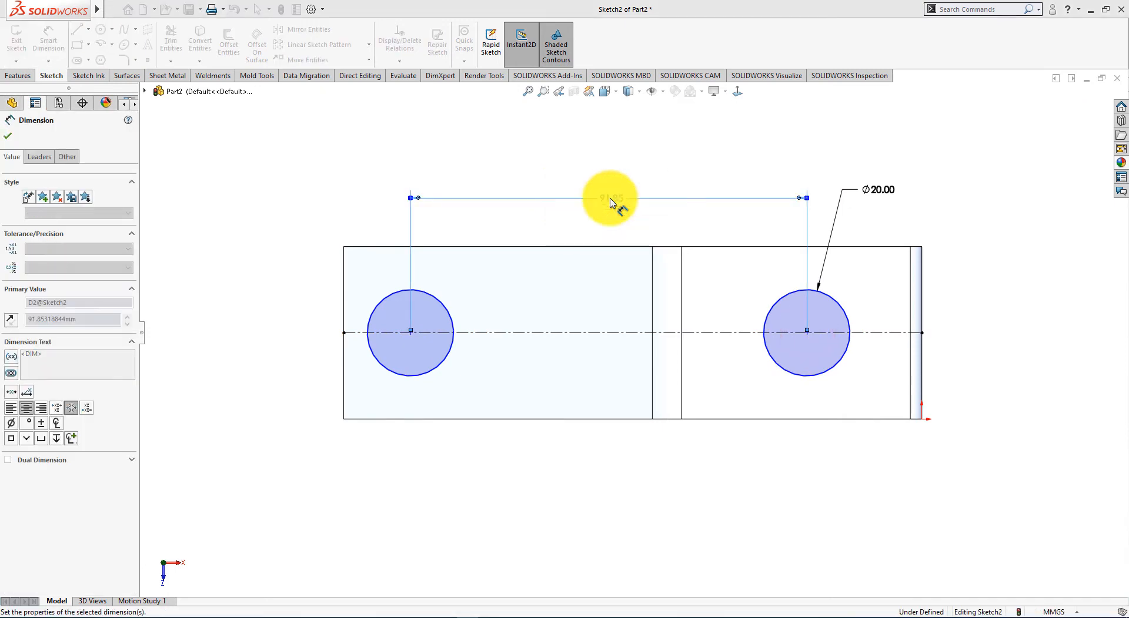
Step: Check the hole offset on the reference drawing and dimension the first circle's centre 20 mm from the block's tall end edge
key("alt+Tab")
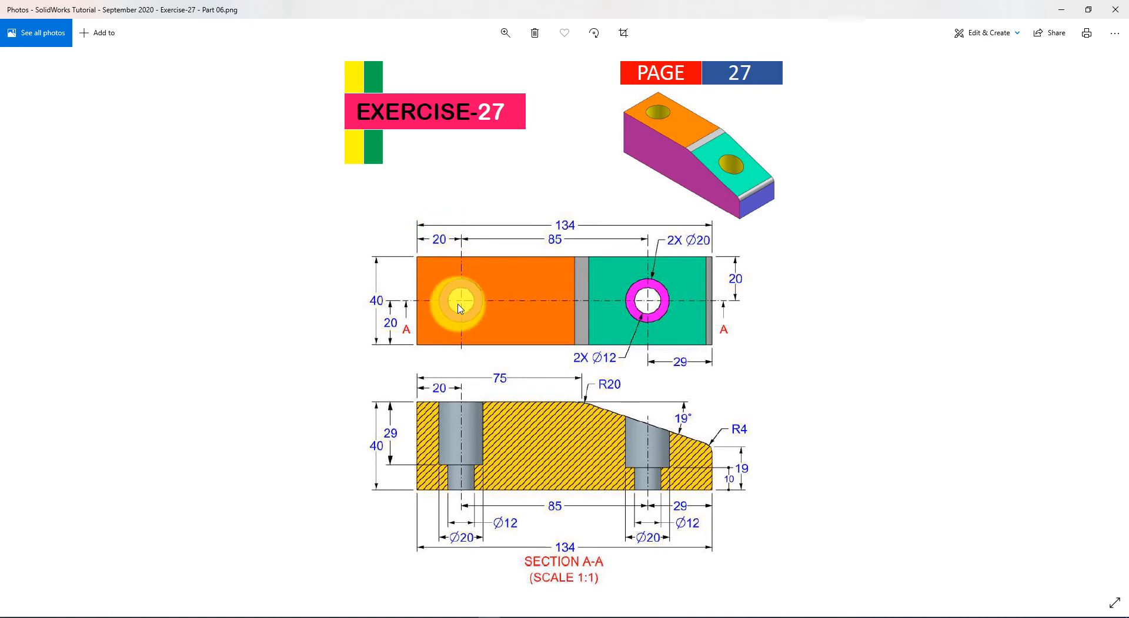
key("alt+Tab")
left_click(343, 287)
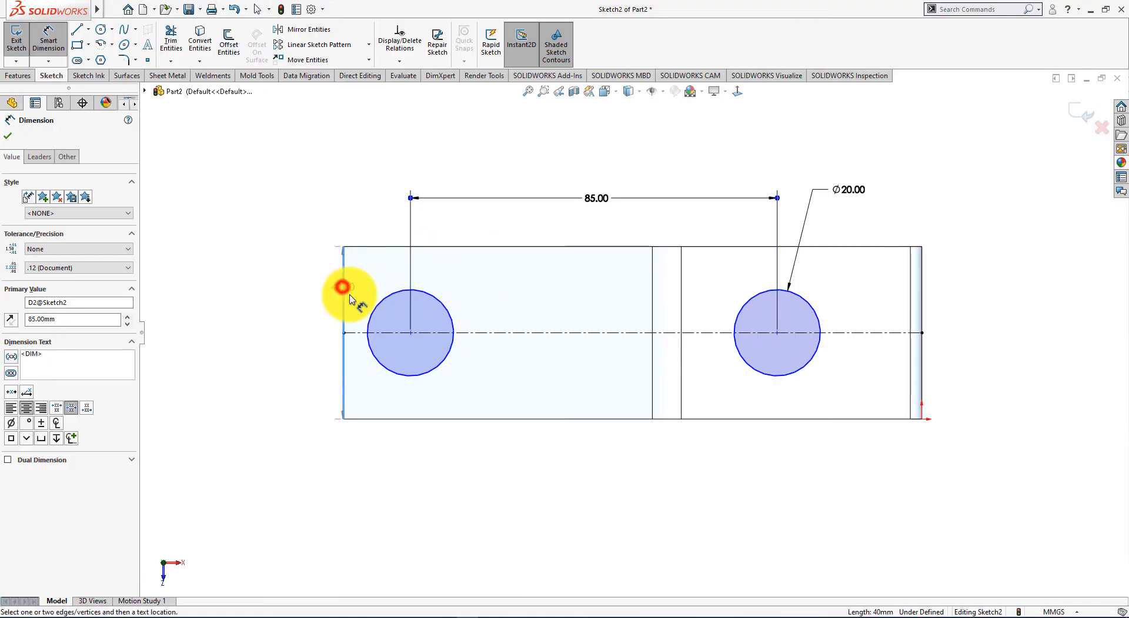
left_click(410, 332)
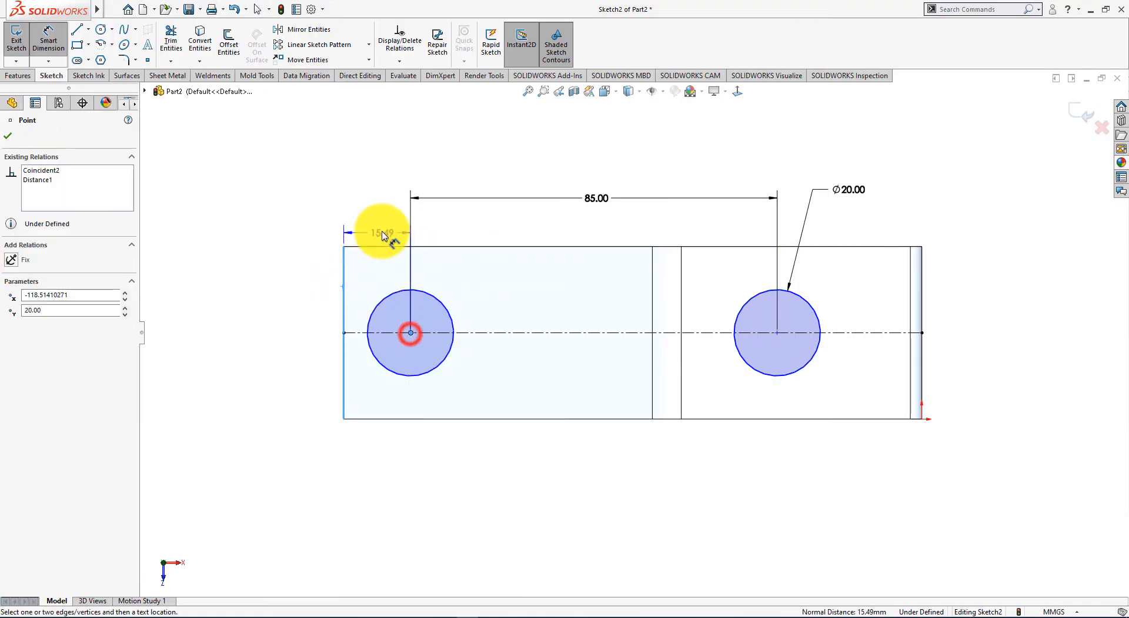
left_click(385, 203)
type("20")
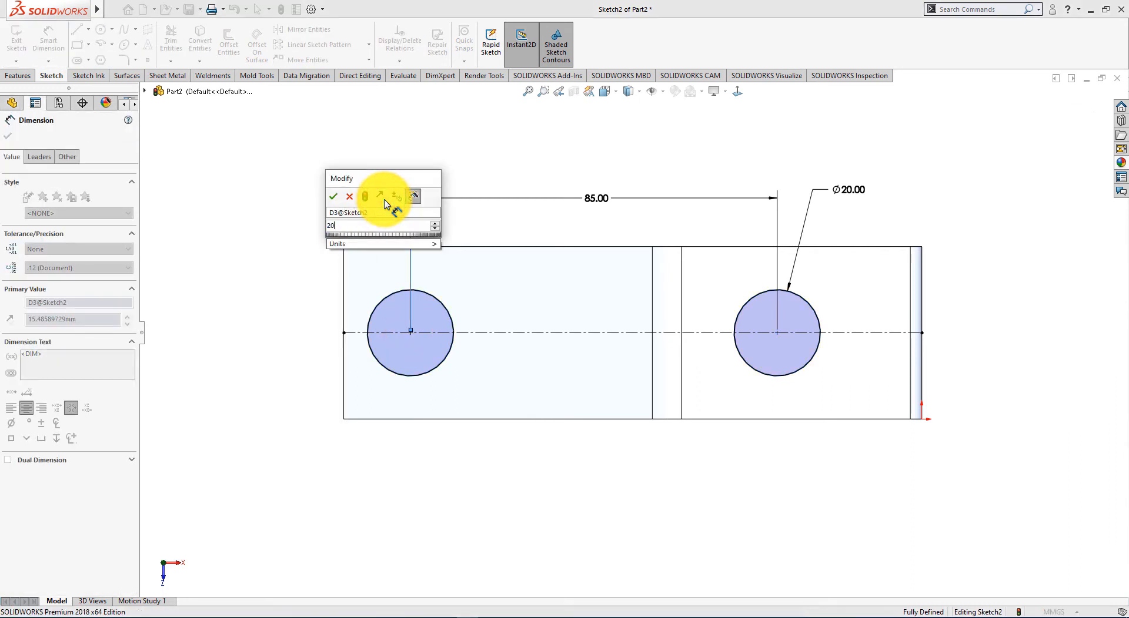
key("Return")
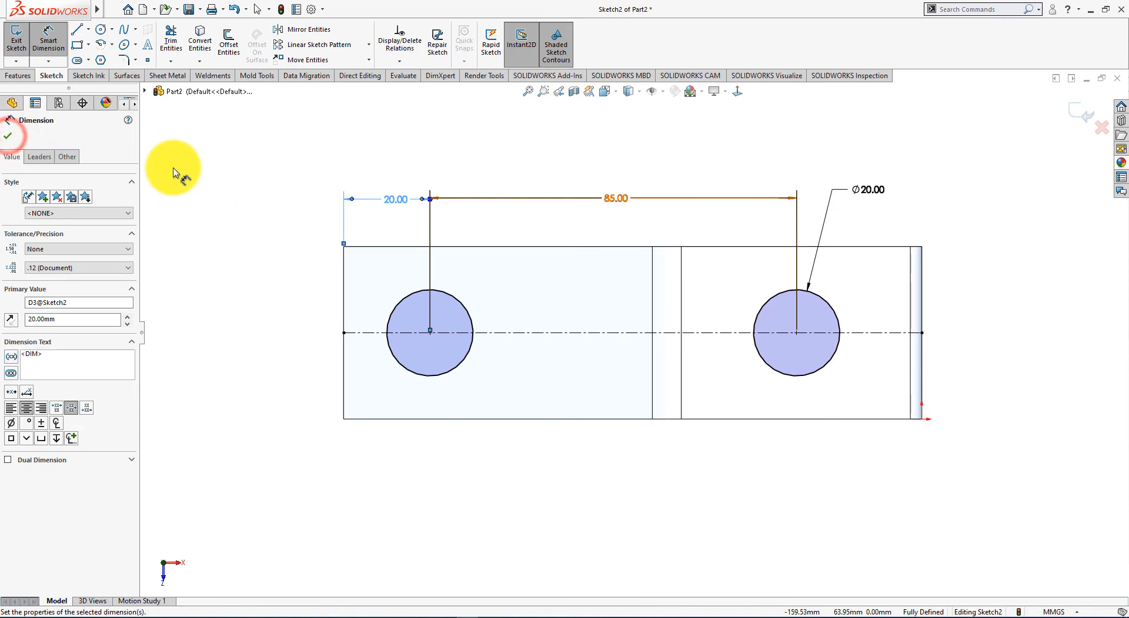
left_click(10, 139)
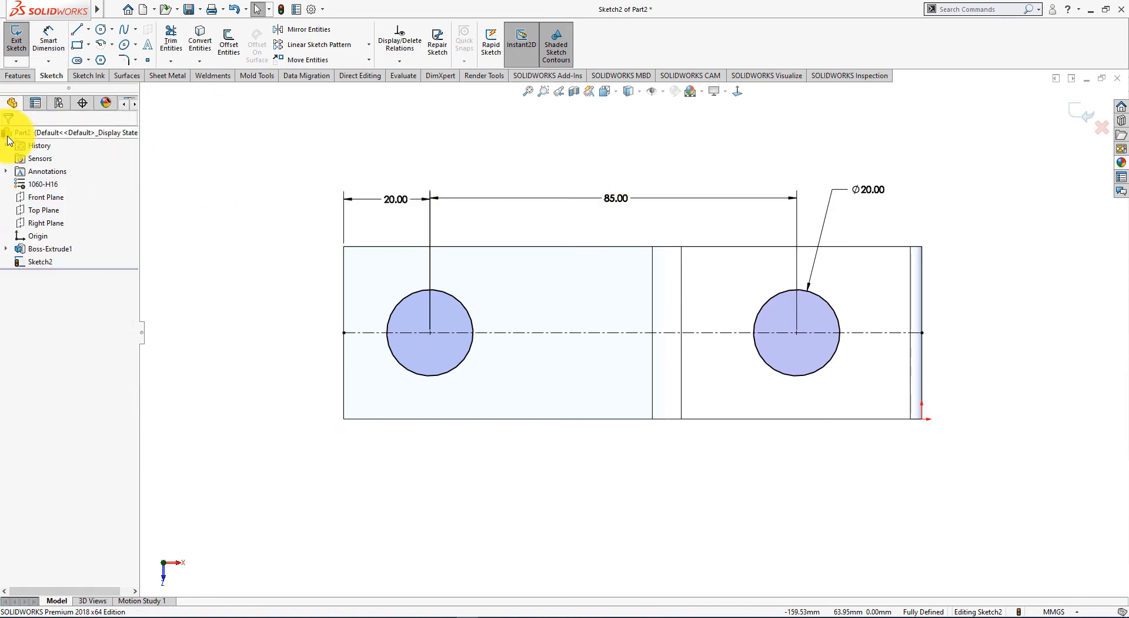
left_click(176, 226)
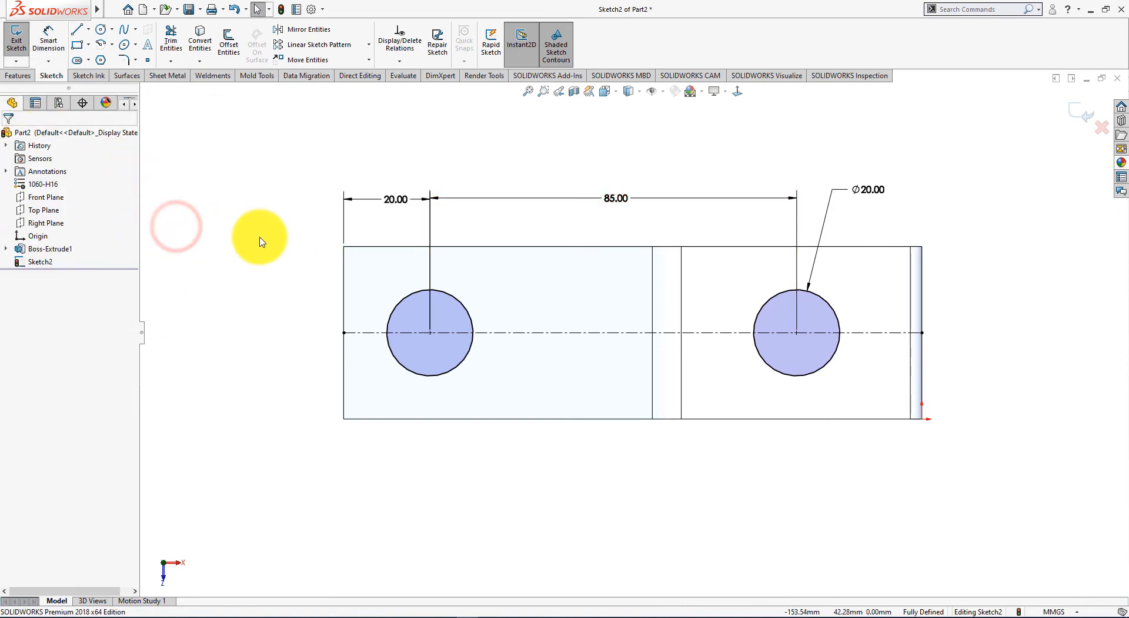
Step: Check the counterbore depth on the reference drawing and cut both 20 mm circles to a blind depth of 29 mm
middle_click_drag(262, 241, 265, 126)
middle_click_drag(259, 194, 249, 120)
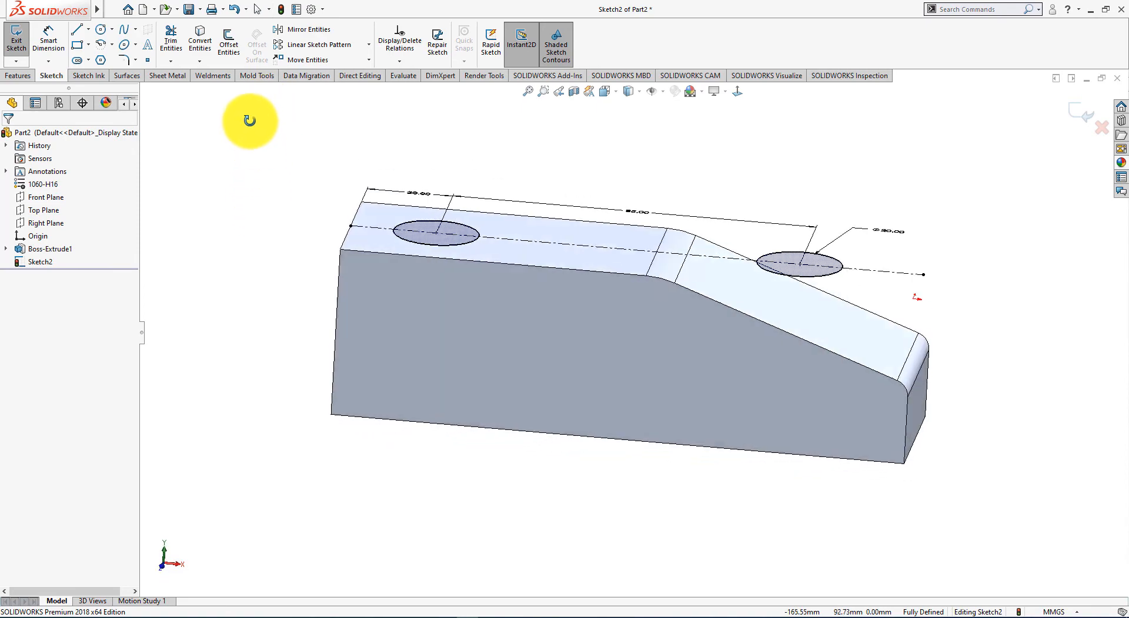
key("alt+Tab")
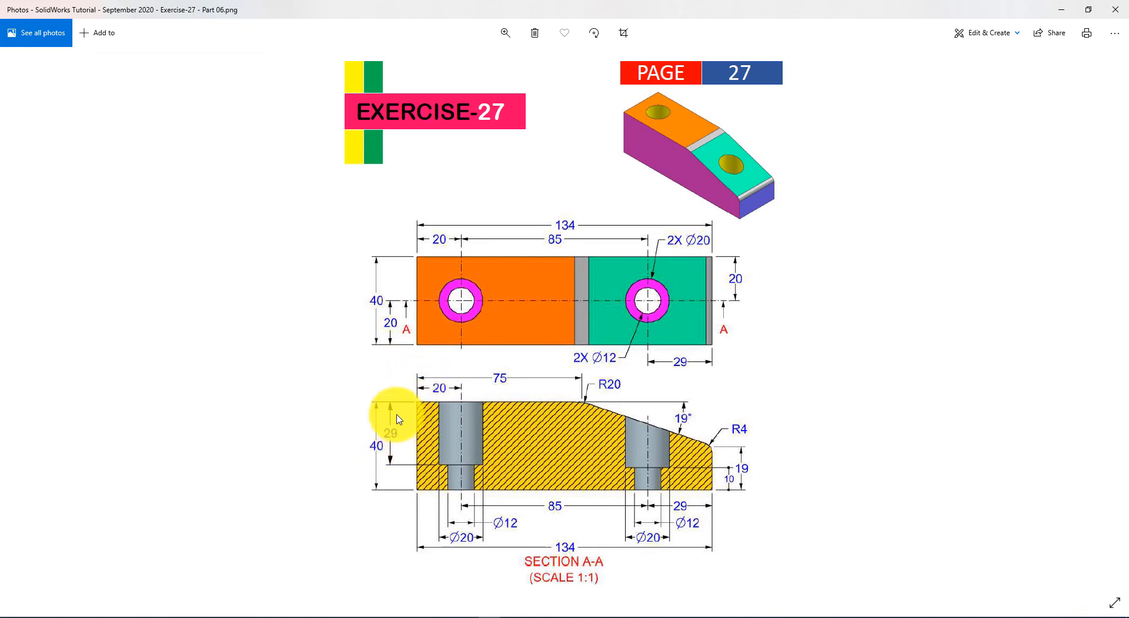
key("alt+Tab")
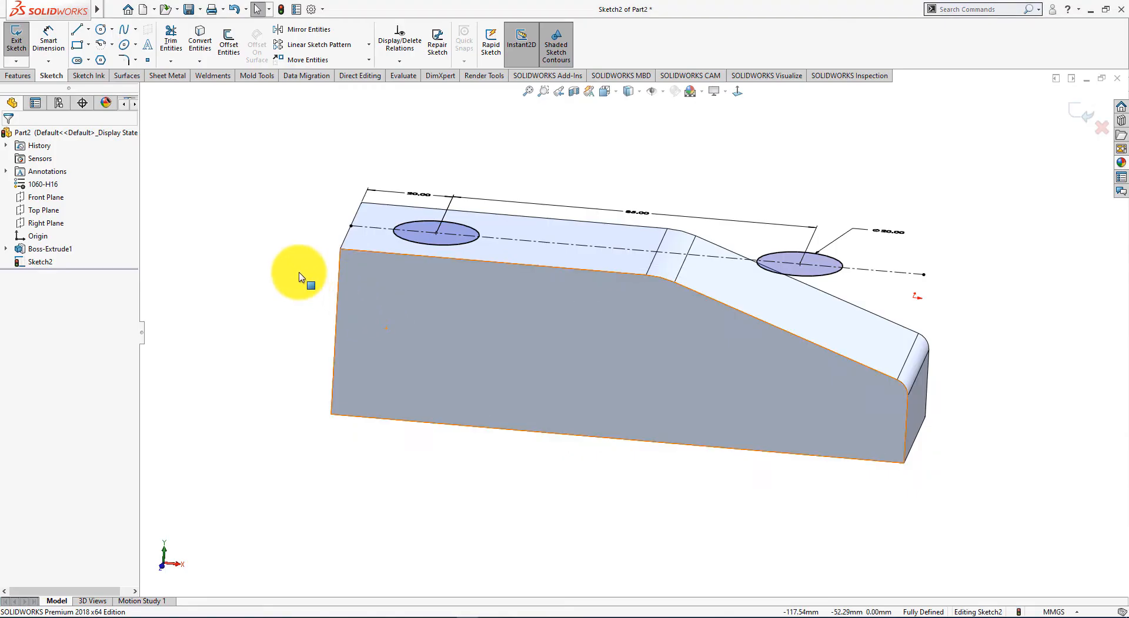
left_click(18, 75)
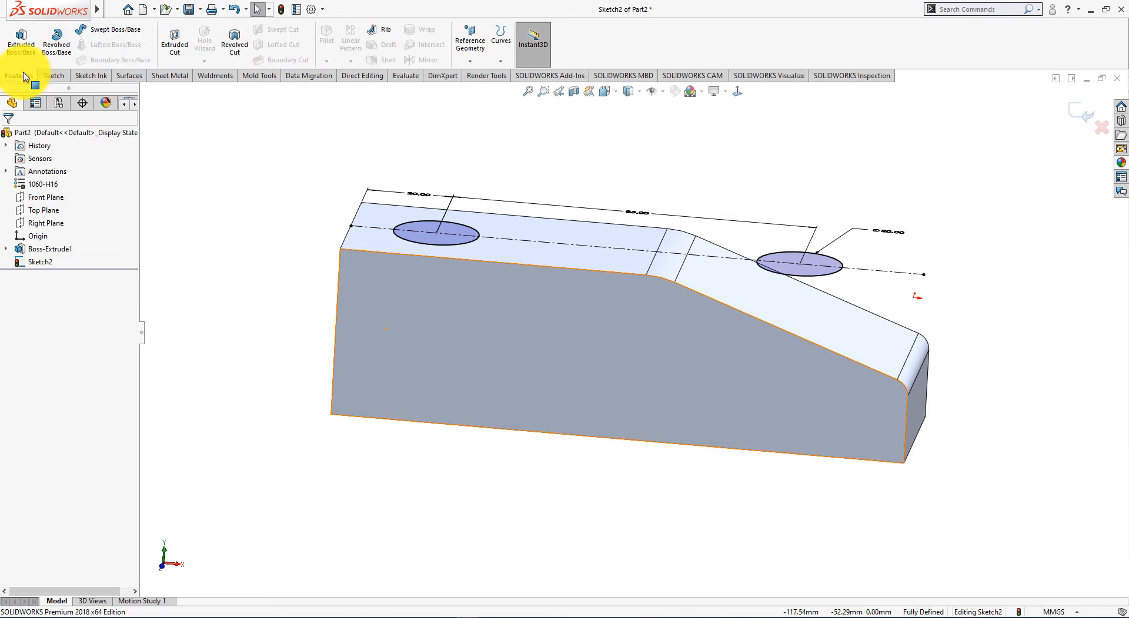
left_click(170, 47)
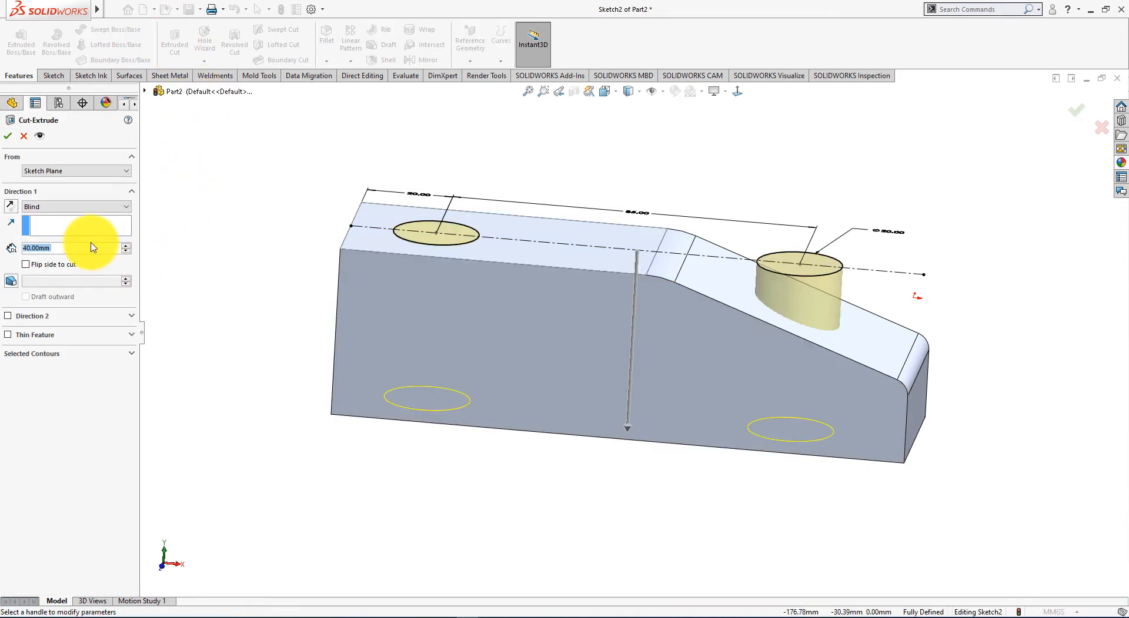
type("29")
key("Return")
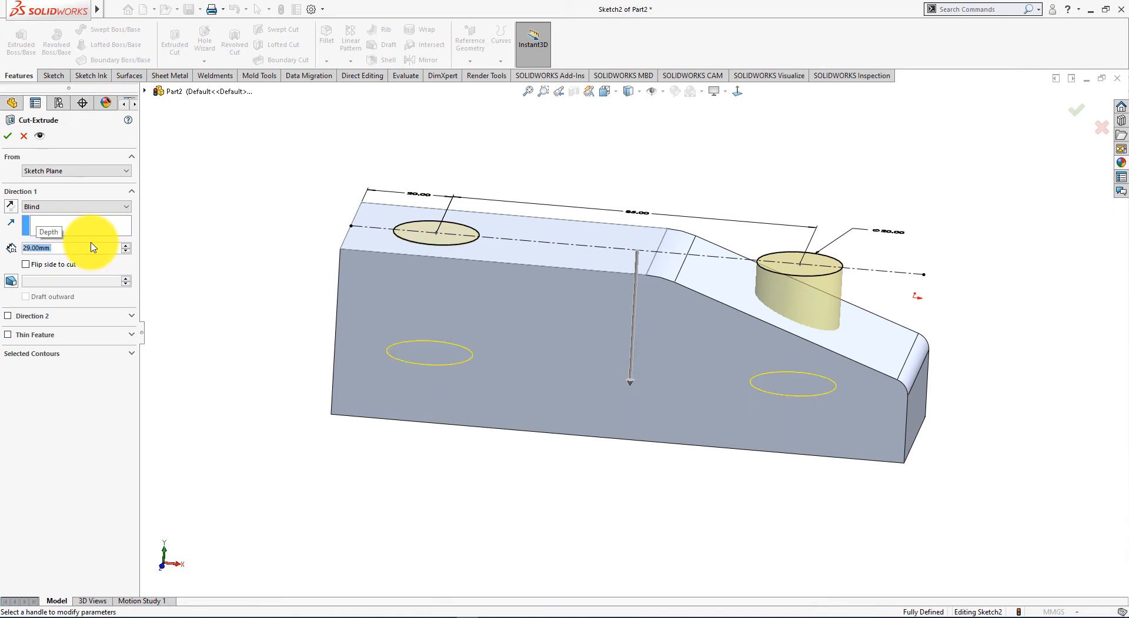
left_click(8, 137)
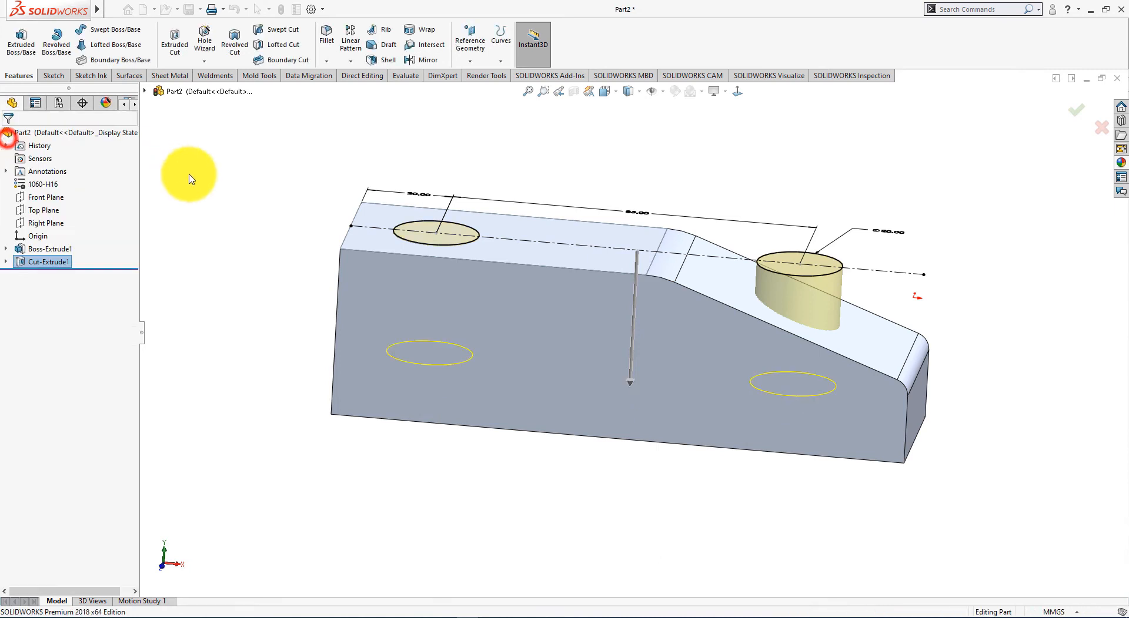
left_click(227, 174)
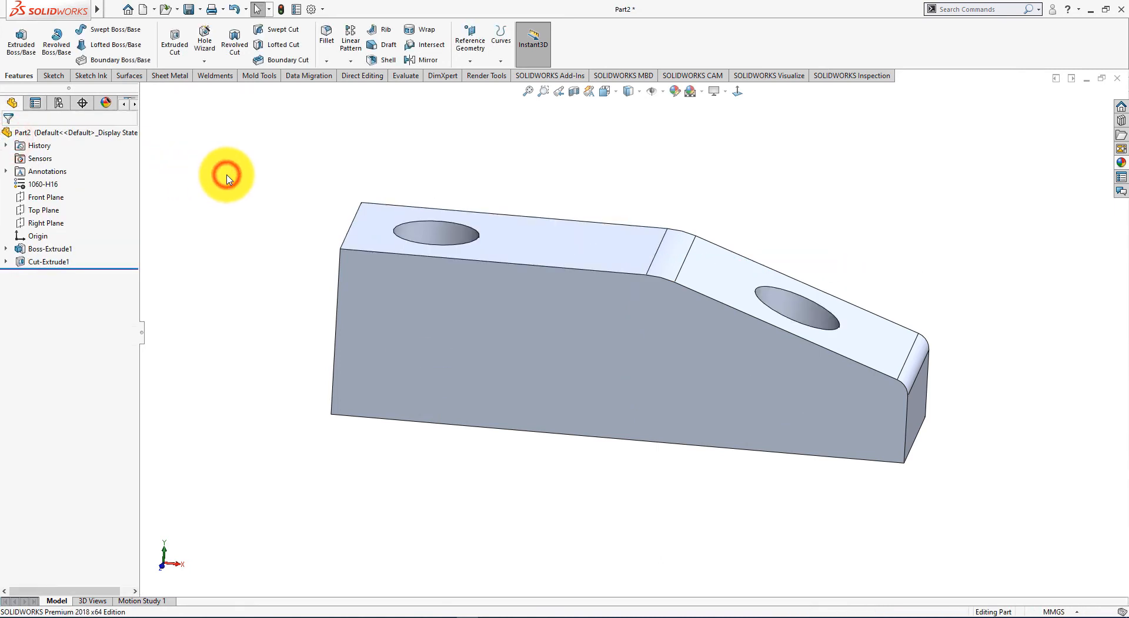
Step: Section the block parallel to the Front Plane at a -20 mm offset to inspect both holes
left_click(571, 94)
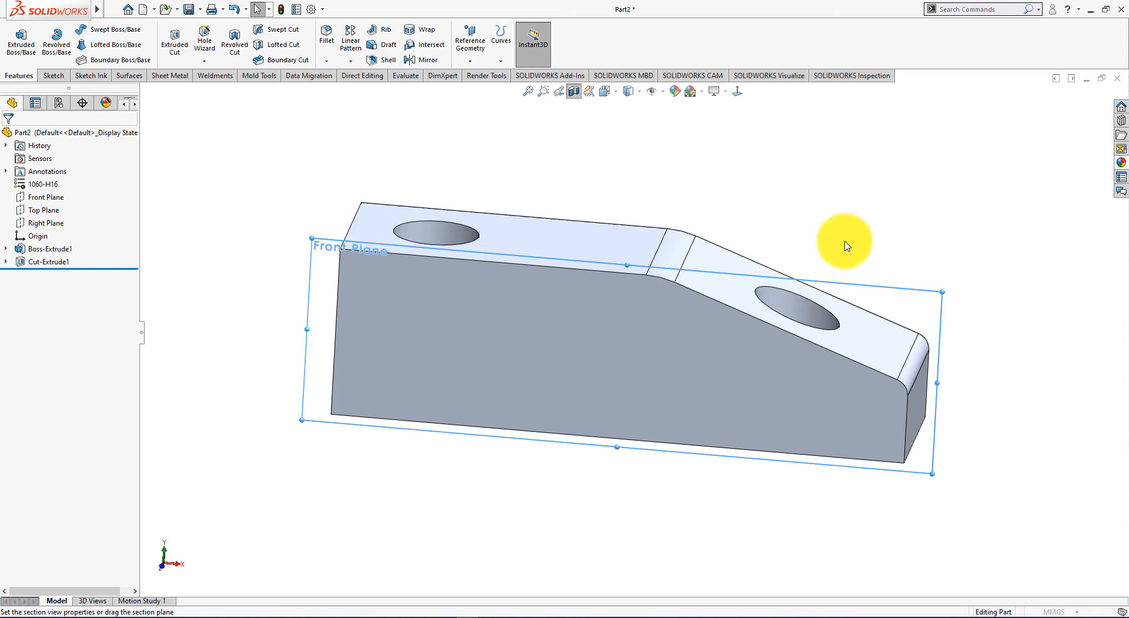
middle_click_drag(782, 219, 559, 403)
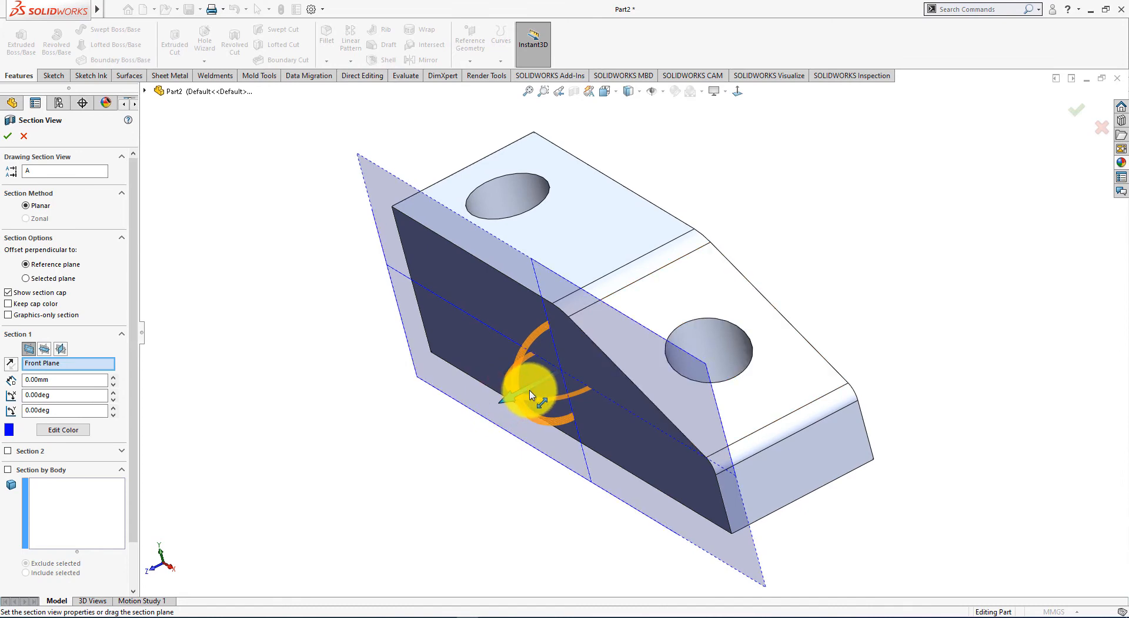
left_click_drag(507, 402, 582, 367)
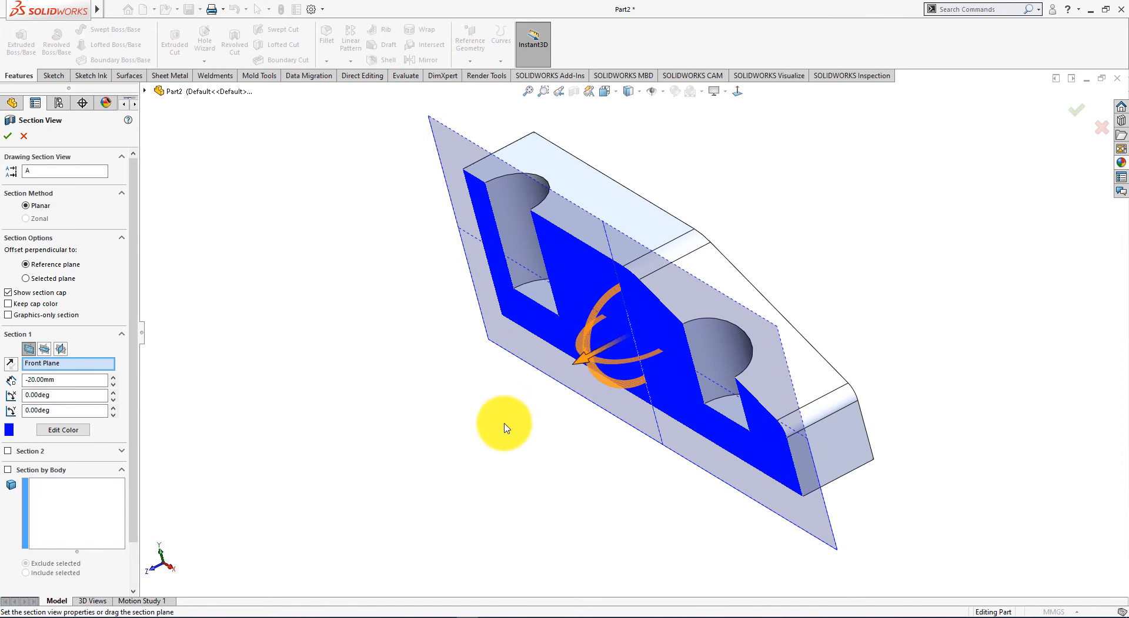
middle_click_drag(434, 435, 496, 393)
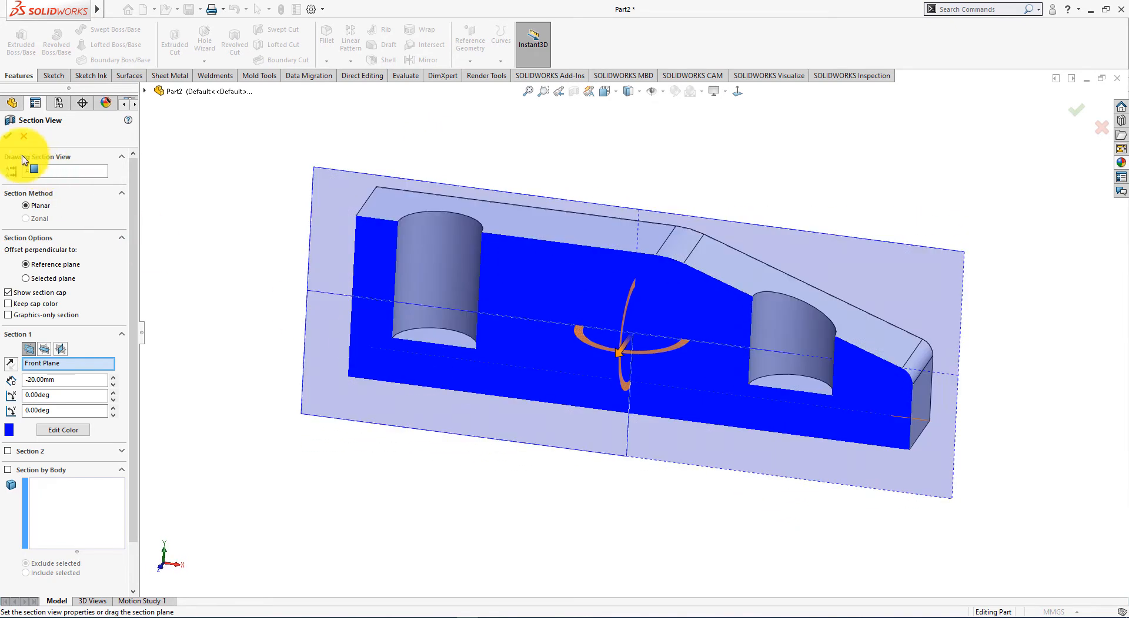
left_click(9, 138)
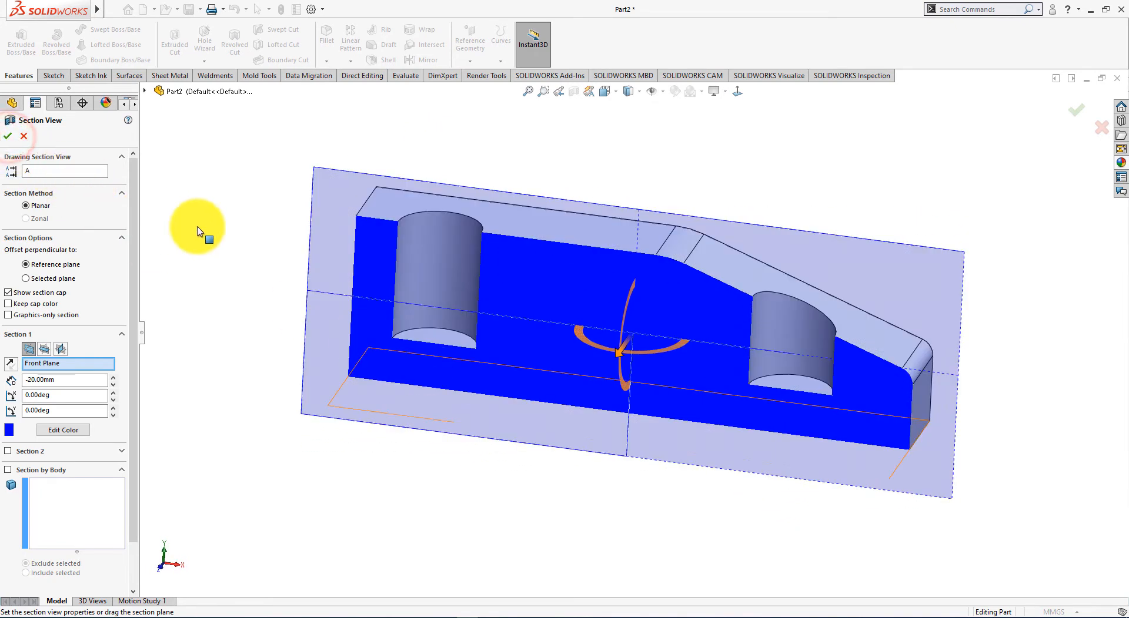
middle_click_drag(187, 218, 241, 390)
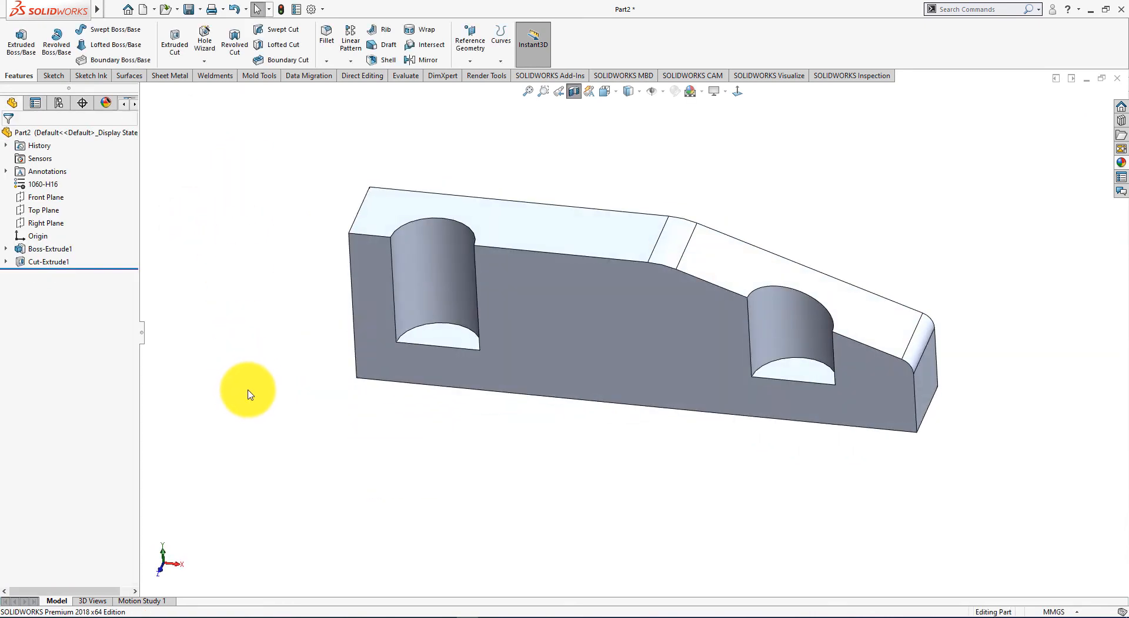
Step: Check the smaller hole diameter on the reference drawing and turn off the section view
key("alt+Tab")
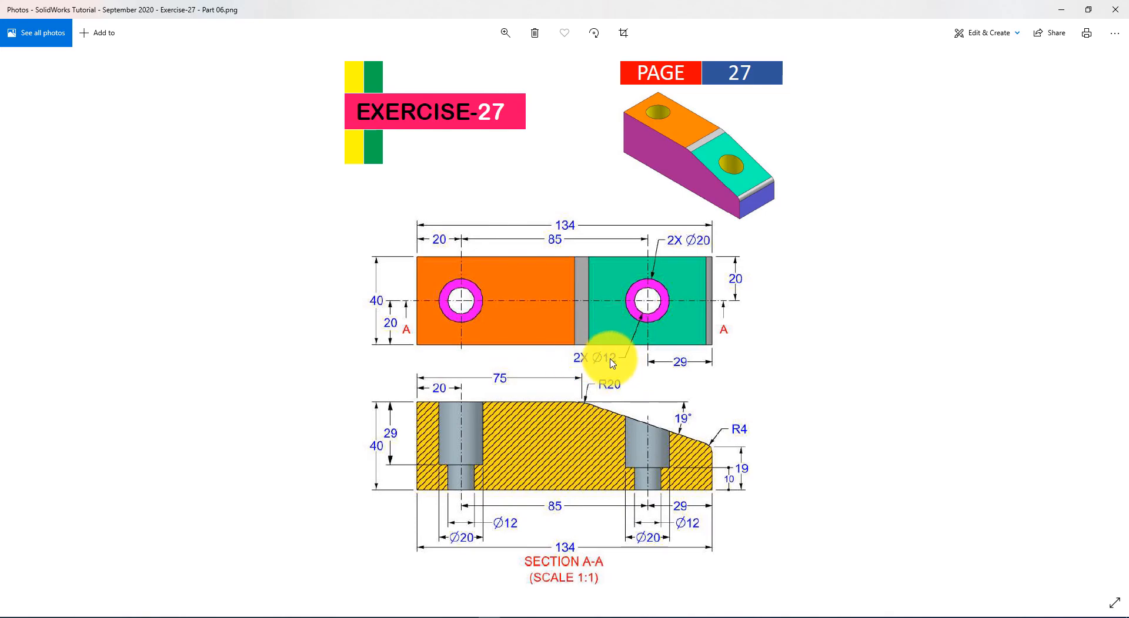
key("alt+Tab")
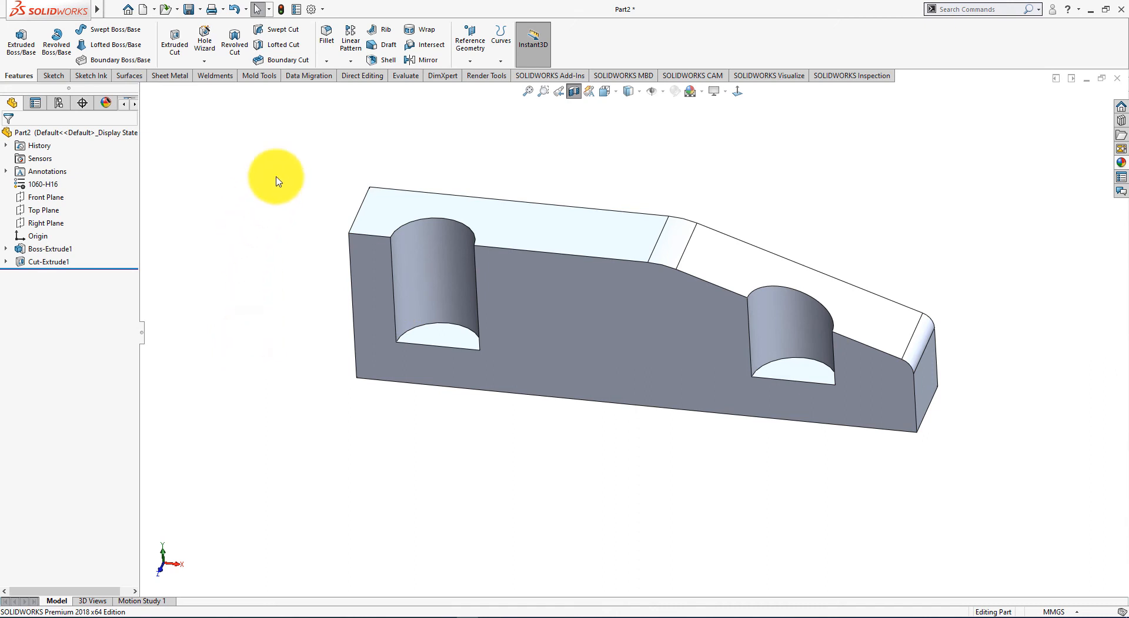
left_click(574, 91)
left_click(642, 147)
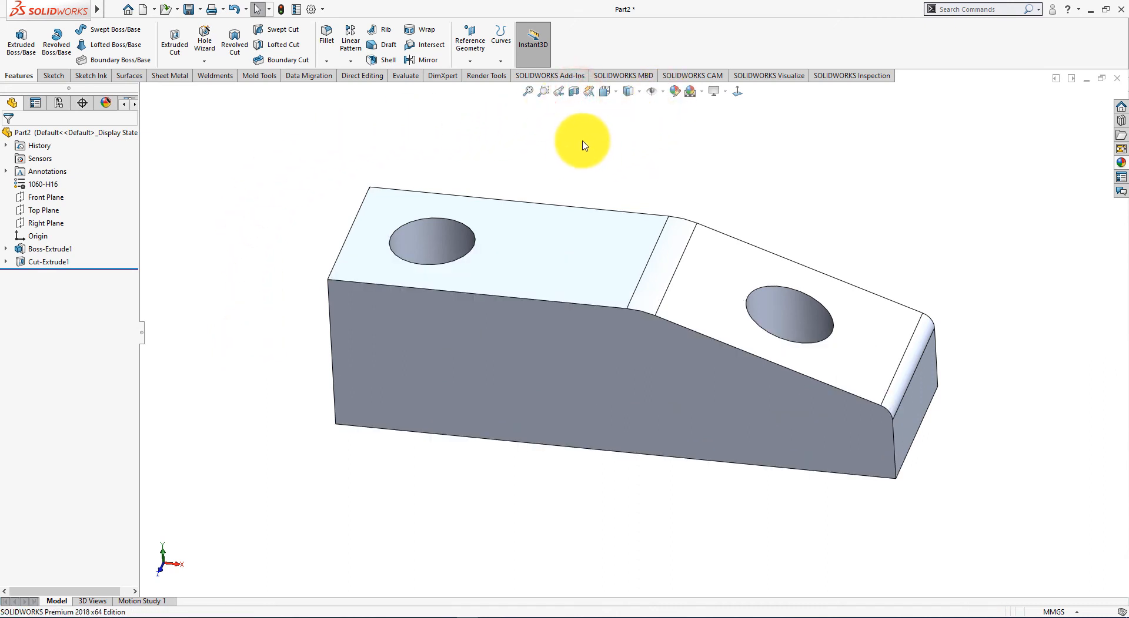
Step: Start a sketch on the floor of the hole in the block's flat top face, viewed face-on
middle_click_drag(584, 143, 586, 269)
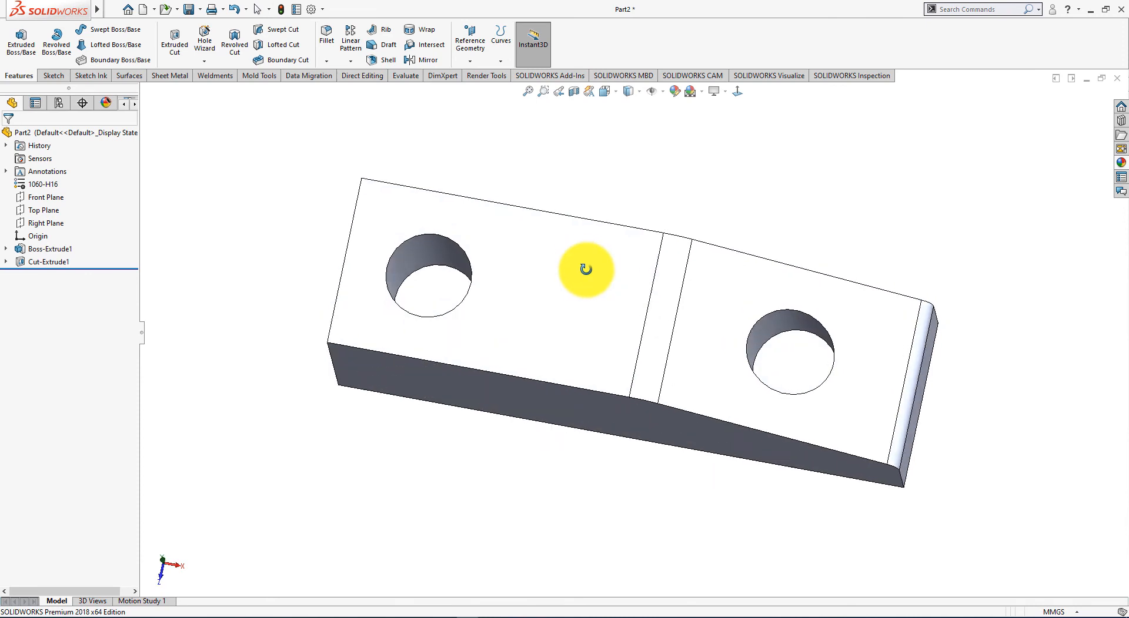
left_click(433, 288)
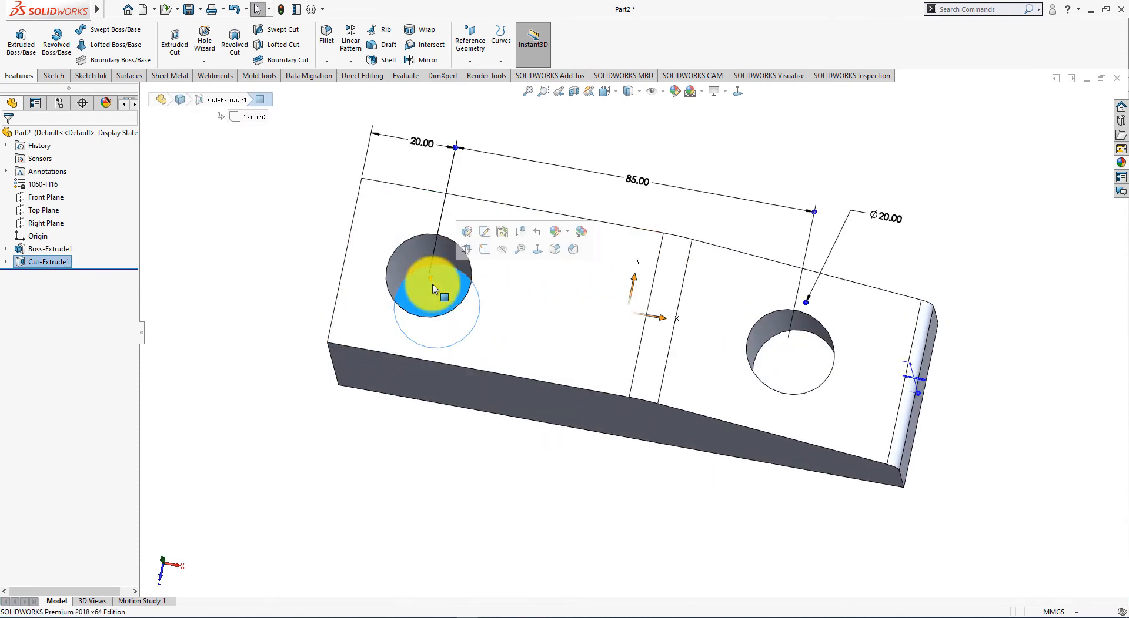
left_click(483, 251)
key("ctrl+8")
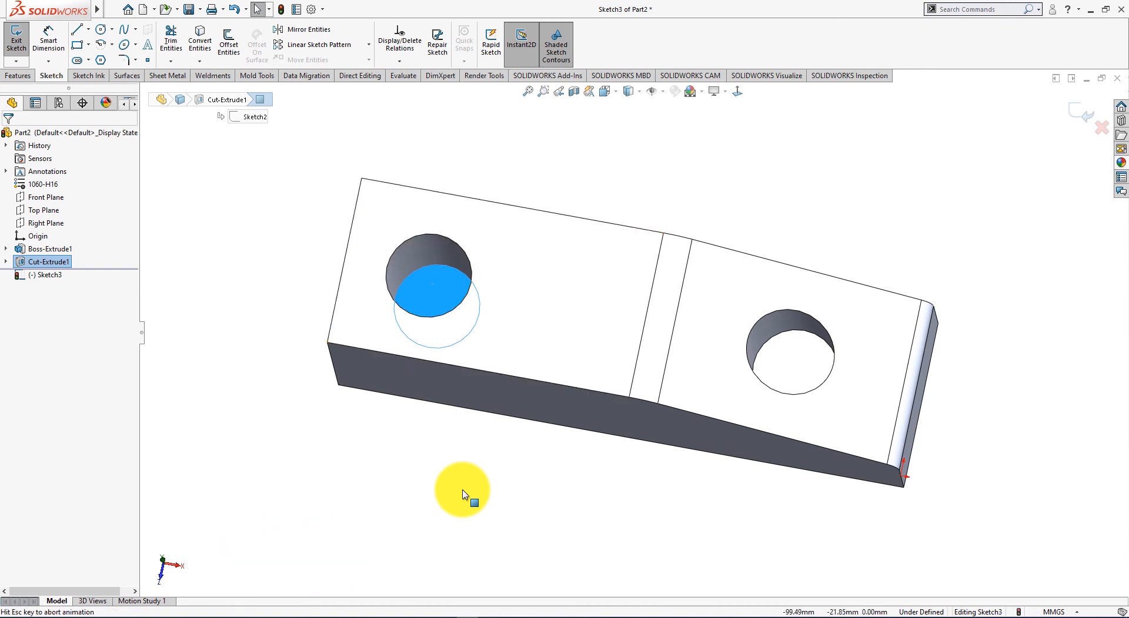
left_click(463, 493)
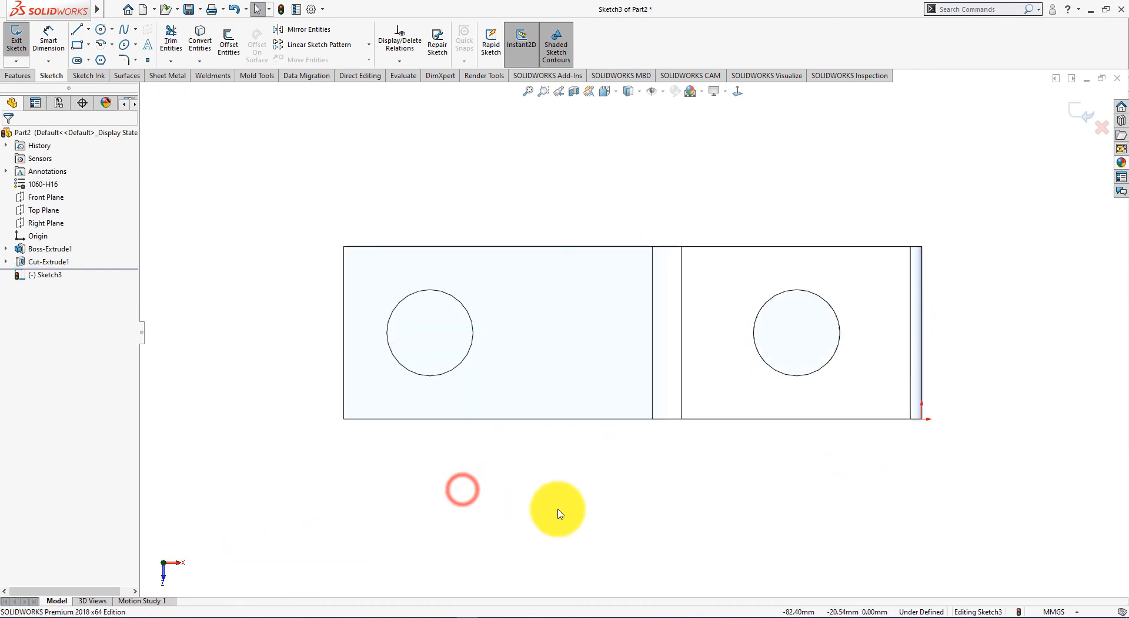
Step: Sketch a circle about 9 mm in diameter at the centre of each of the two 20 mm holes
left_click(101, 32)
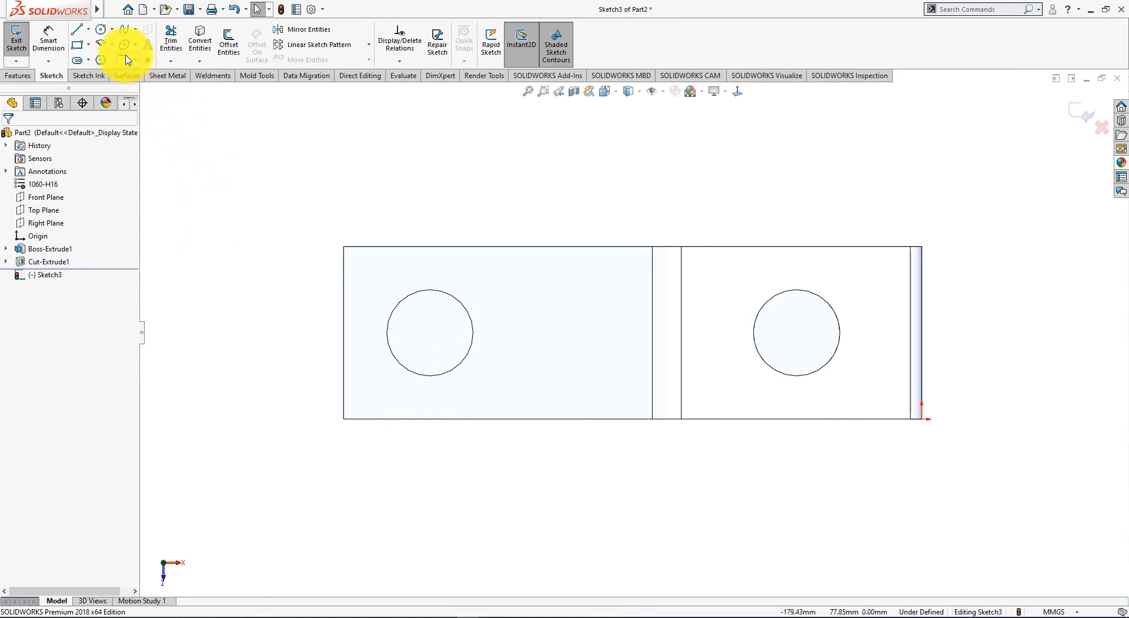
left_click(100, 29)
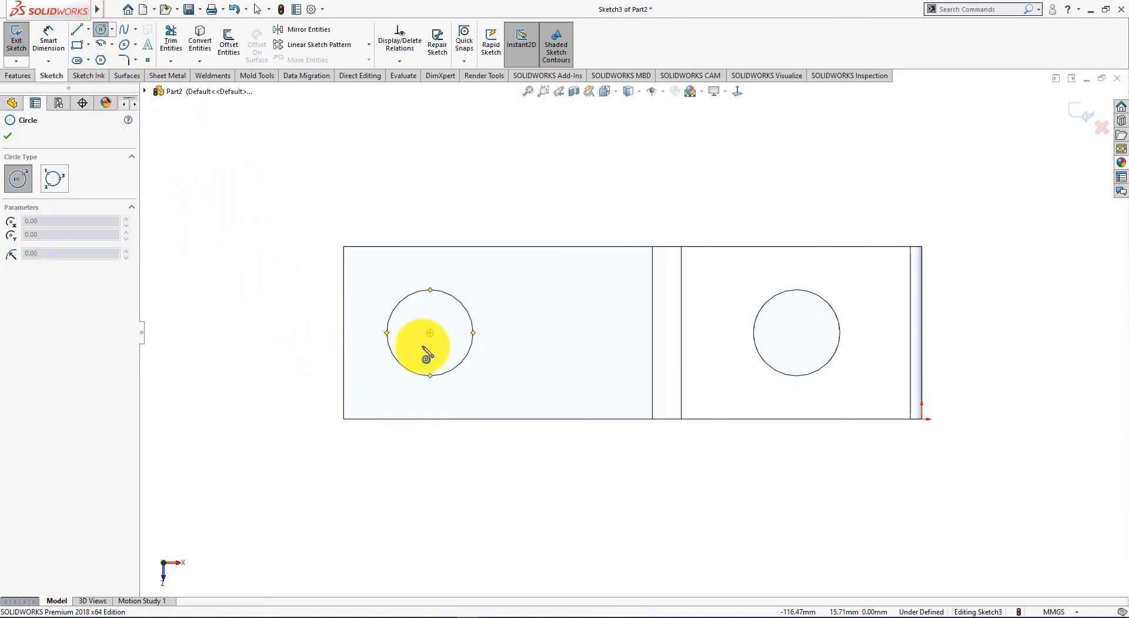
left_click(430, 333)
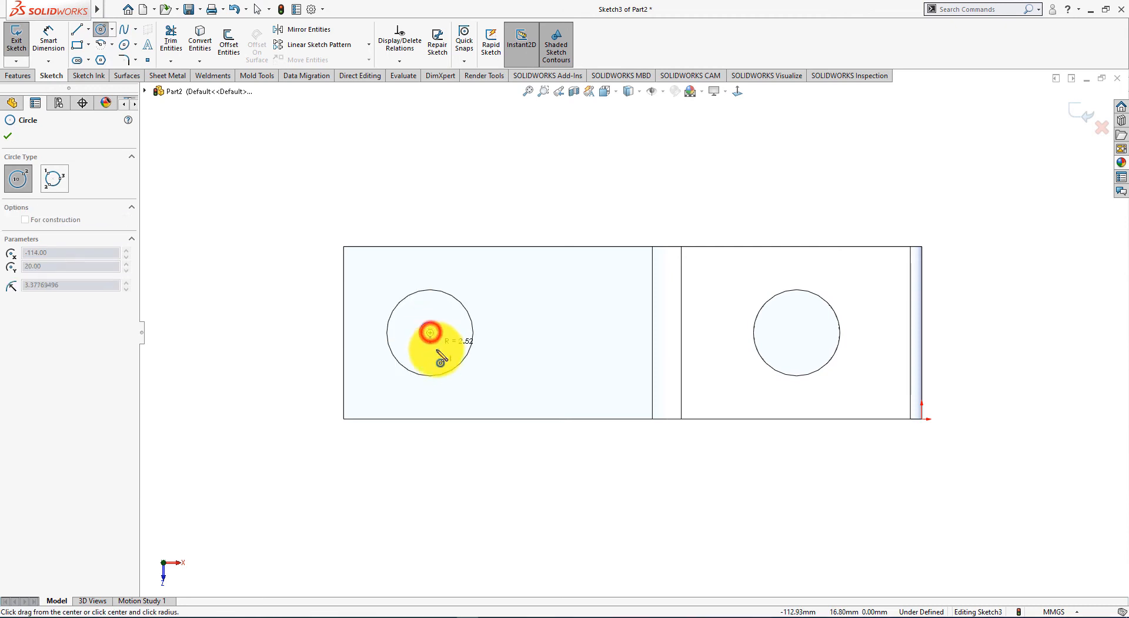
left_click(439, 351)
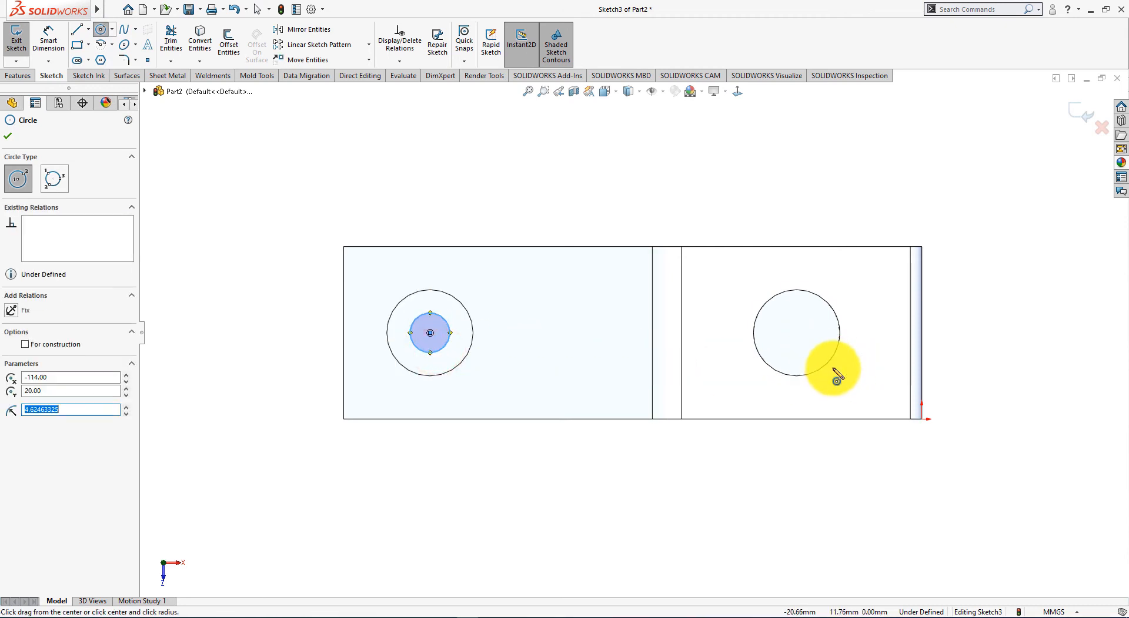
left_click(797, 332)
left_click(796, 352)
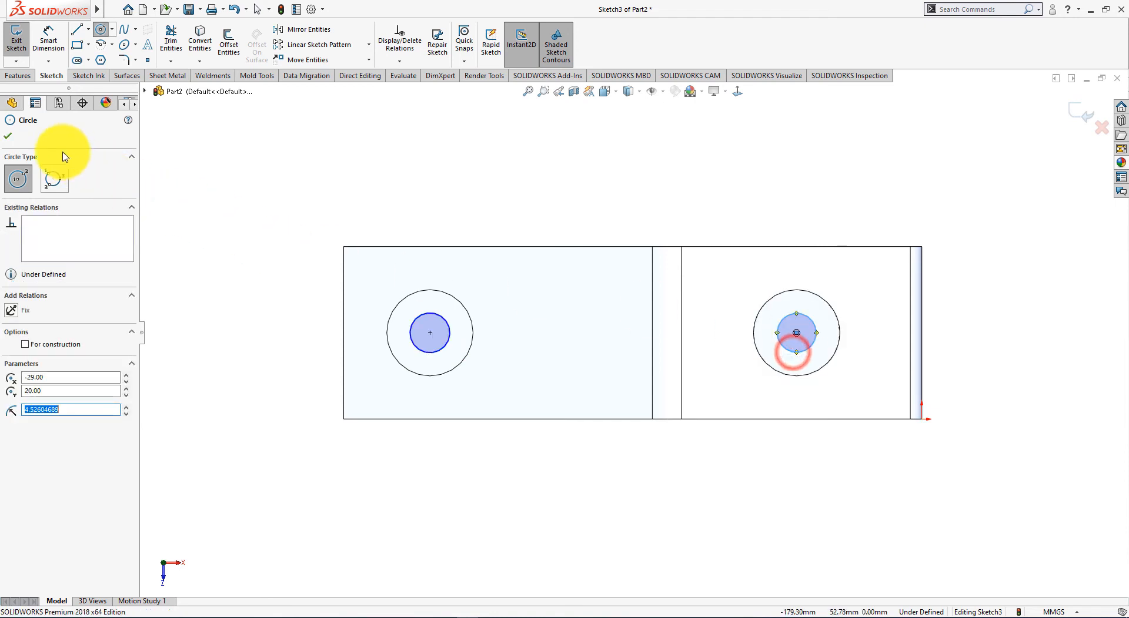
left_click(7, 135)
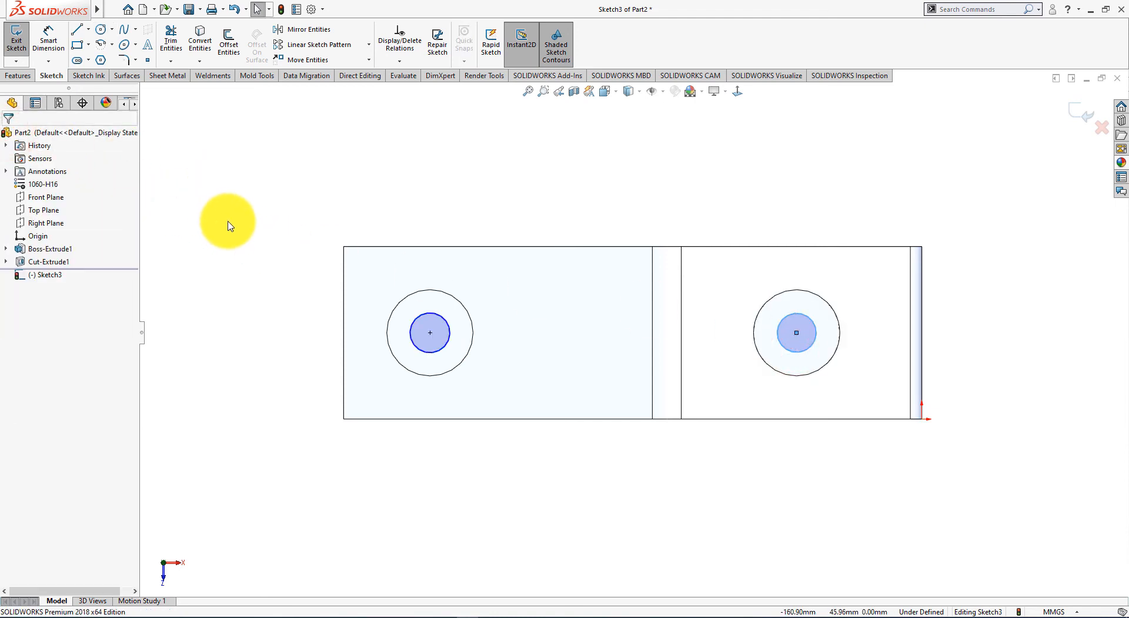
Step: Check the small hole callout on the reference drawing and add an equal relation between the two inner circles
key("alt+Tab")
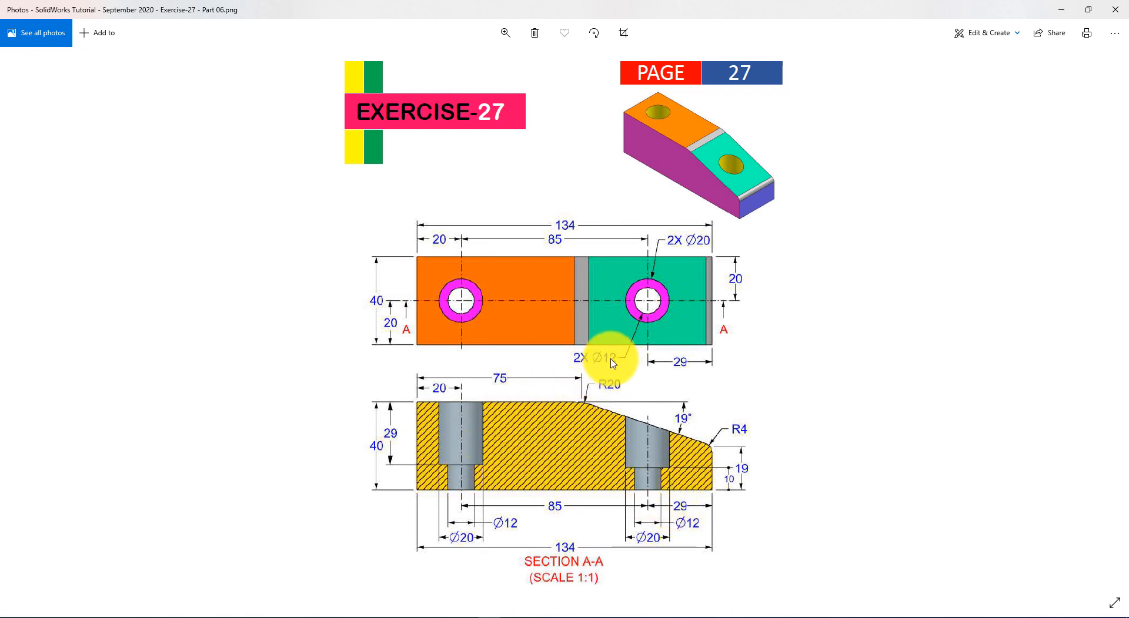
key("alt+Tab")
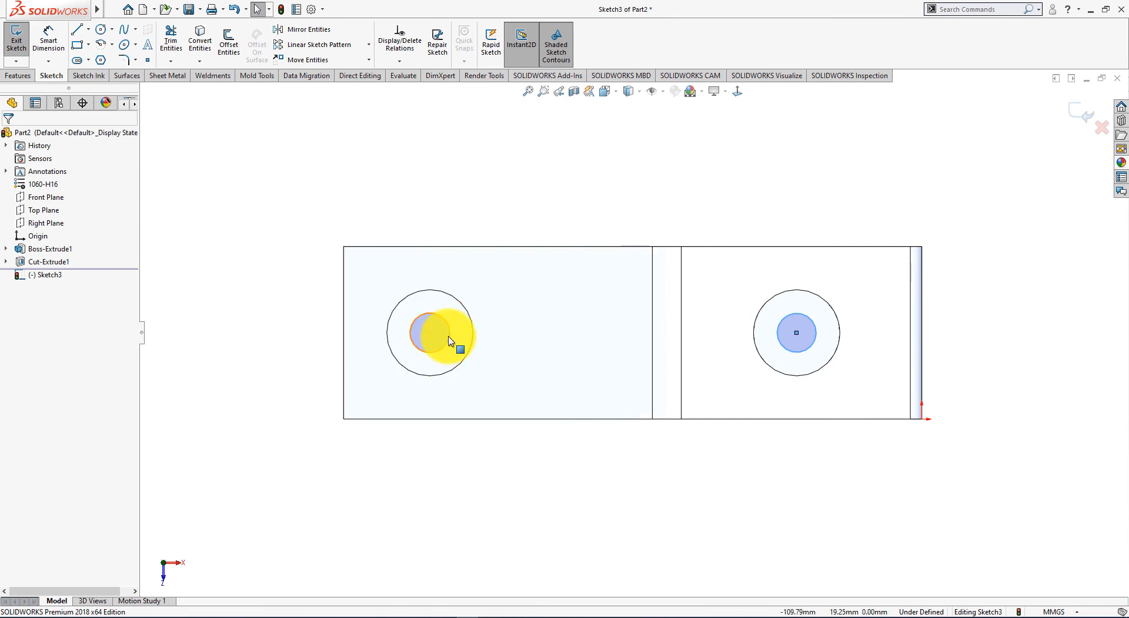
left_click(451, 341)
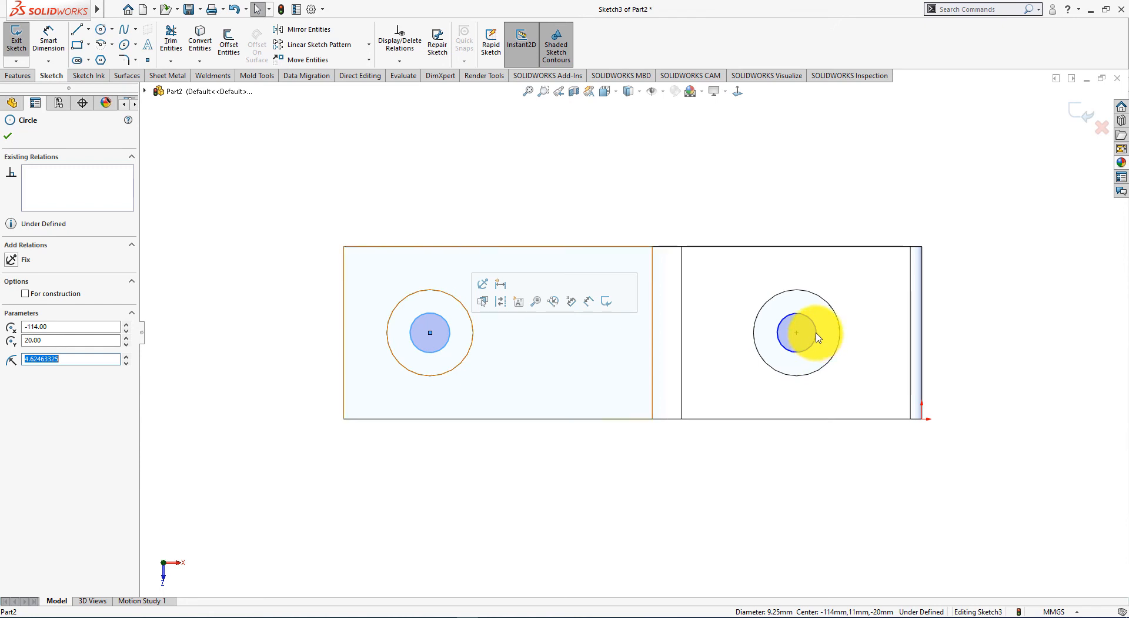
left_click(815, 338, "ctrl")
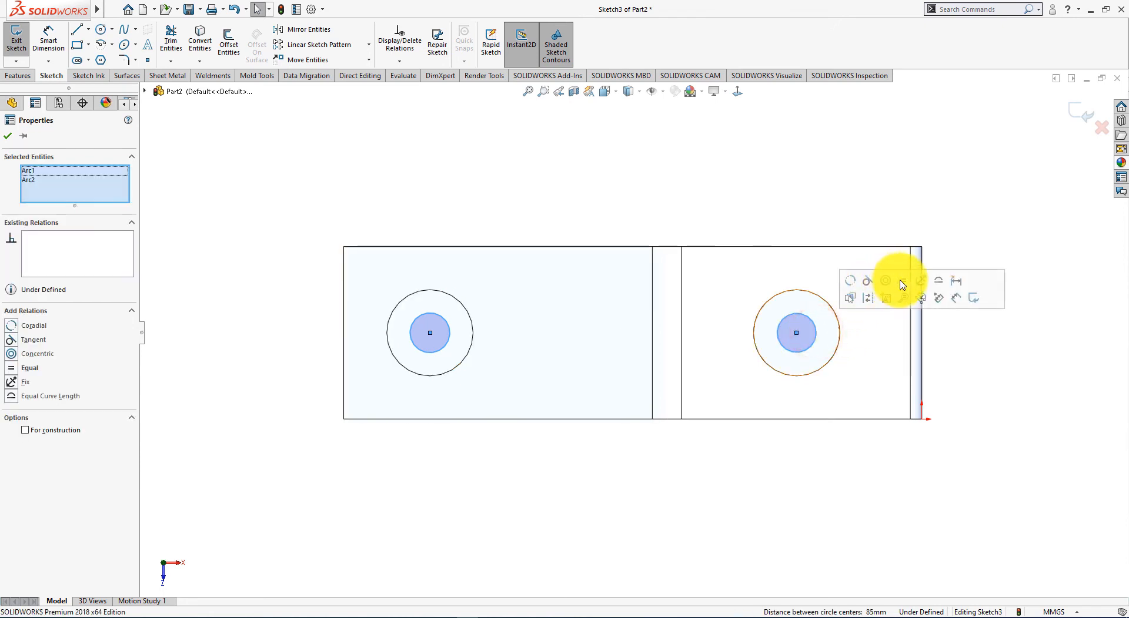
left_click(904, 281)
left_click(1023, 418)
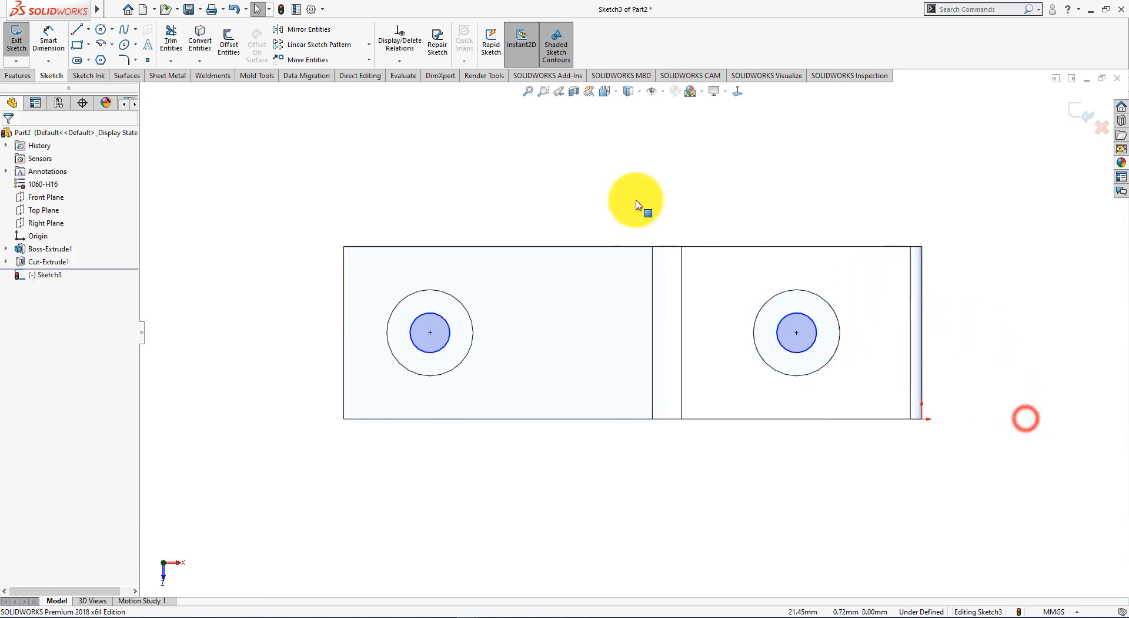
Step: Dimension the inner circle in the hole of the block's flat top face to a 12 mm diameter
left_click(47, 39)
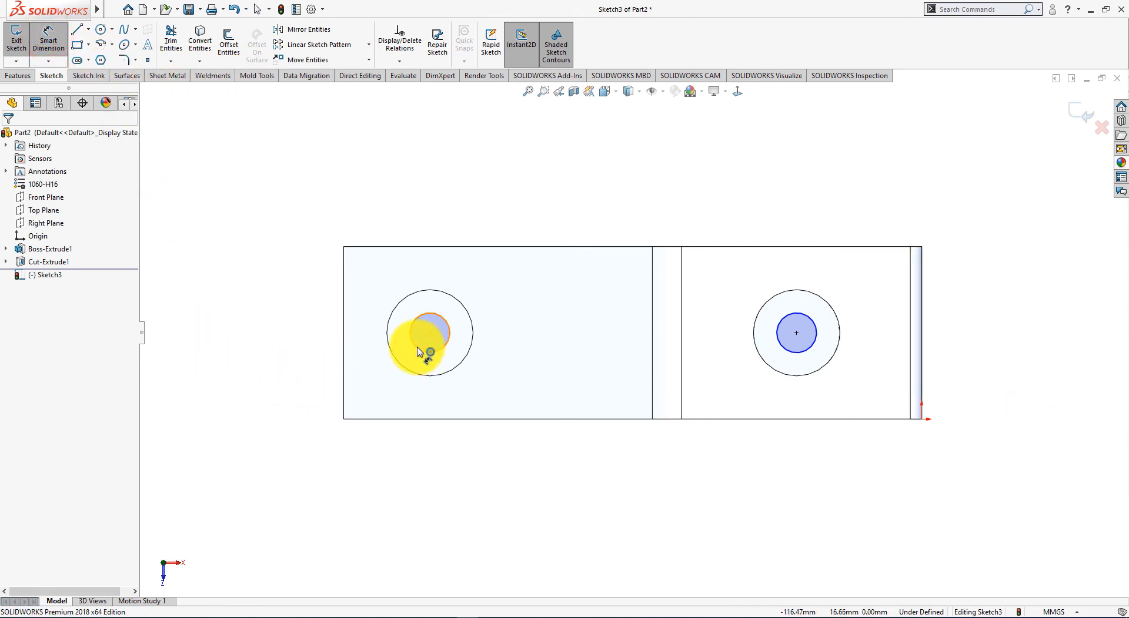
left_click(419, 351)
left_click(282, 323)
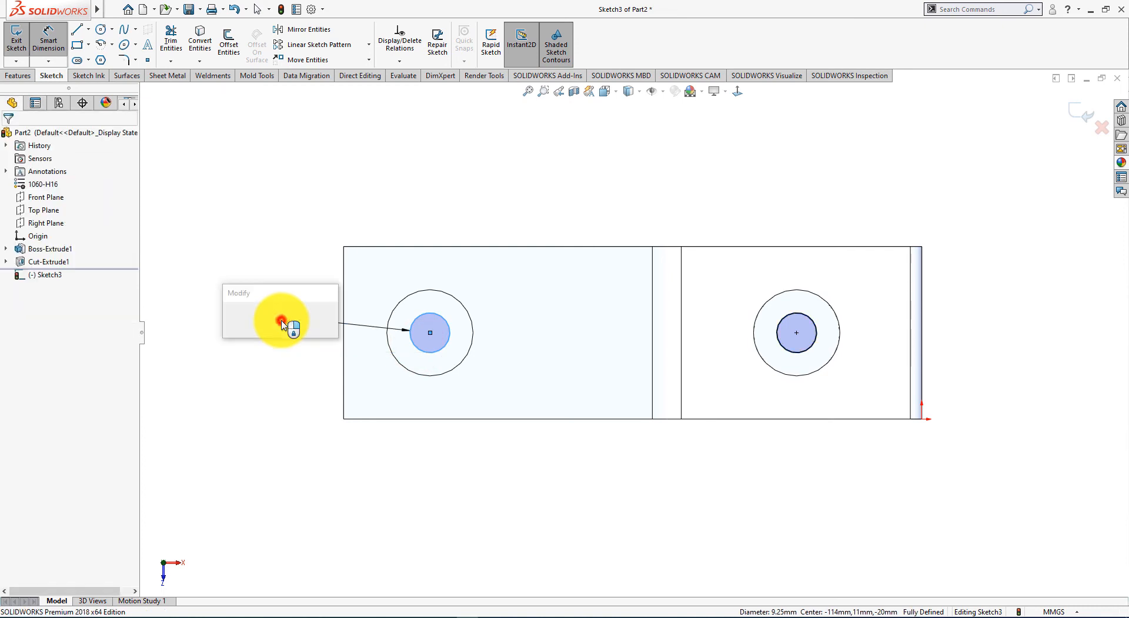
type("12")
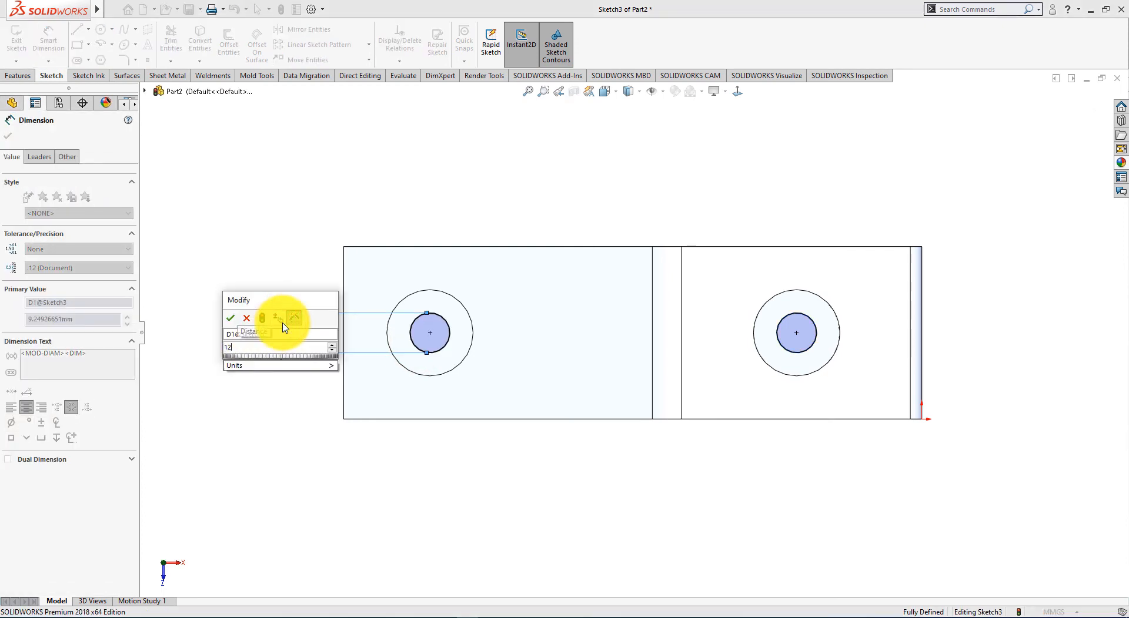
key("Return")
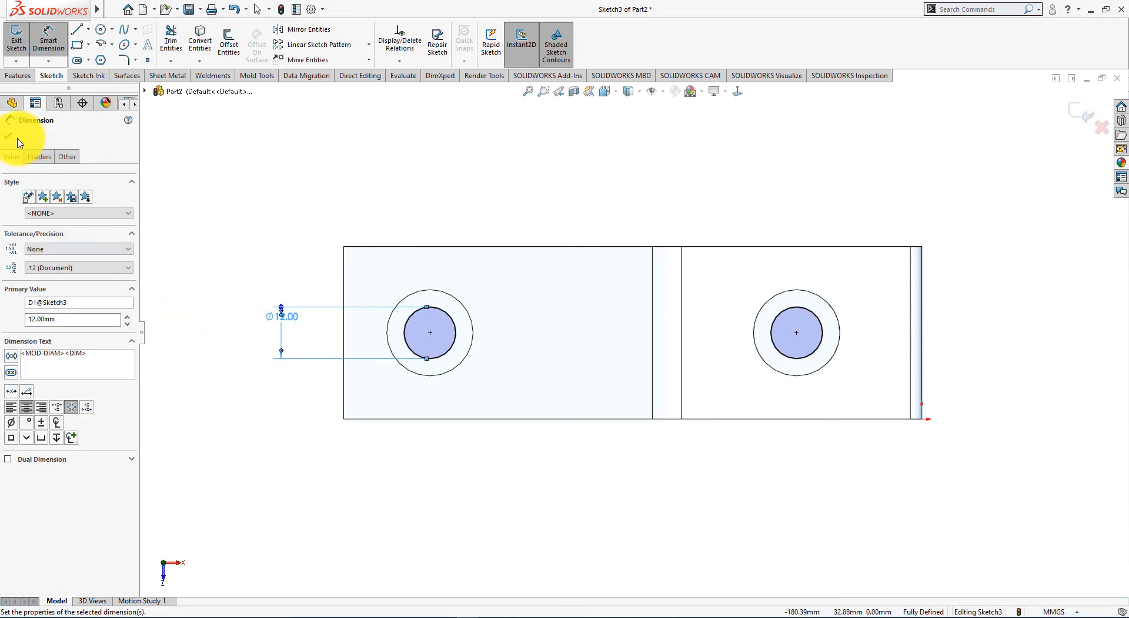
left_click(10, 137)
Step: Extrude-cut the two 12 mm circles Through All, down through the underside of the block
middle_click_drag(202, 252, 197, 217)
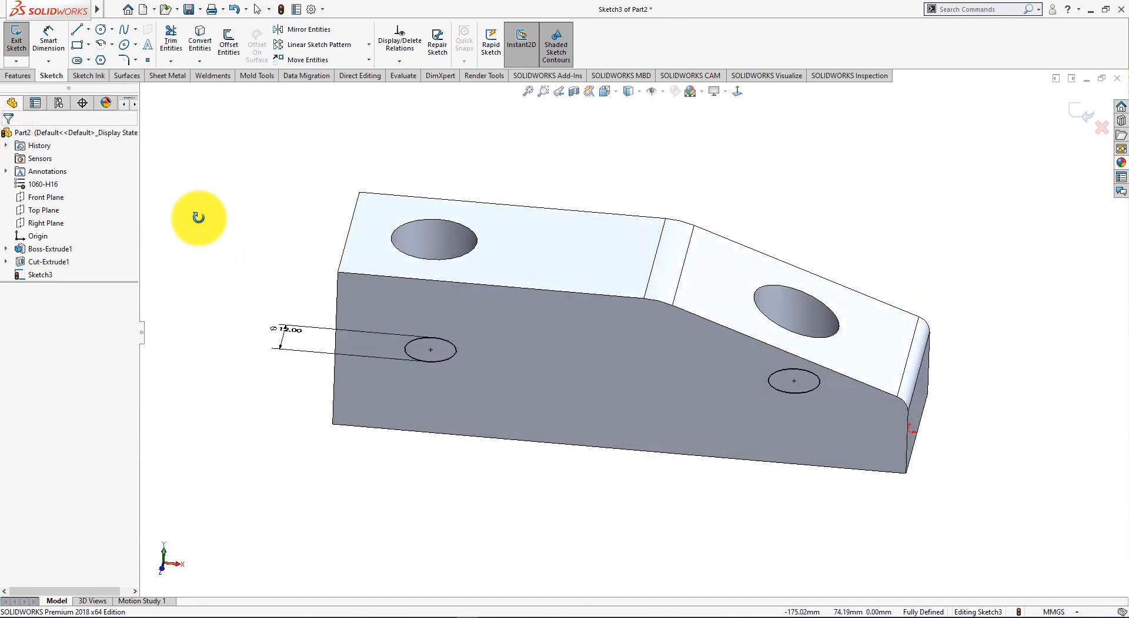
left_click(10, 77)
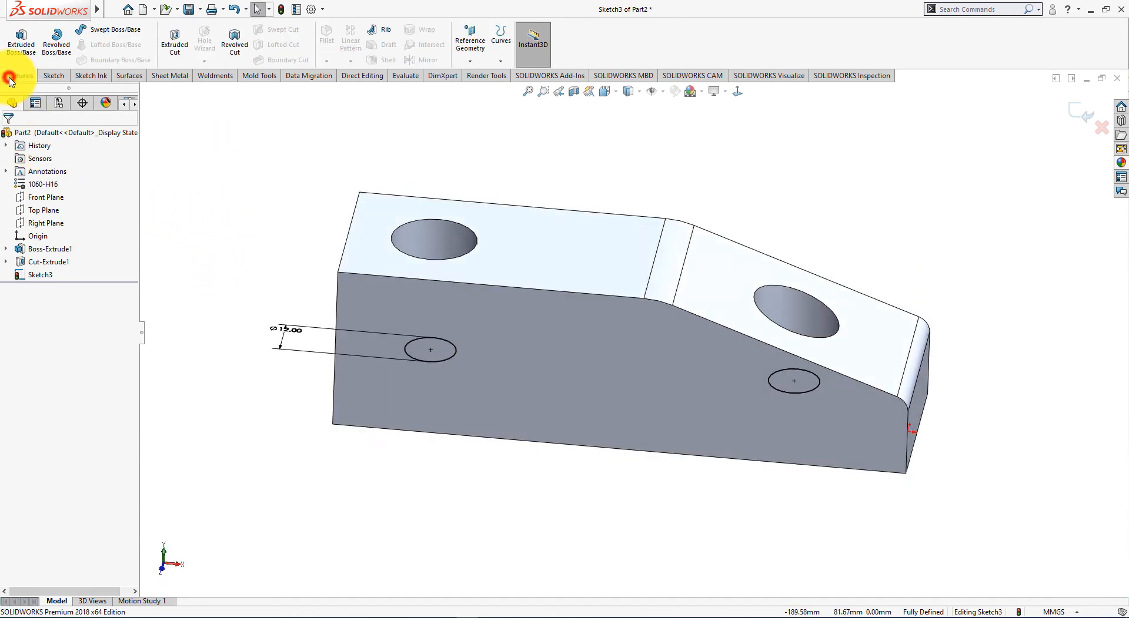
left_click(176, 44)
left_click(75, 208)
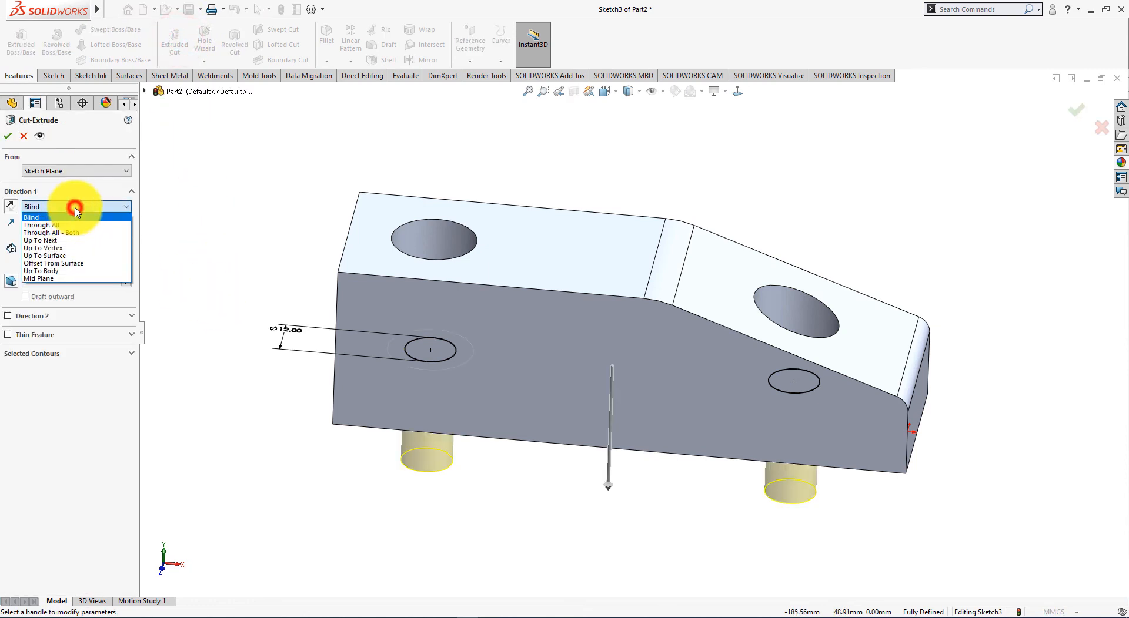
left_click(65, 225)
middle_click_drag(182, 305, 206, 308)
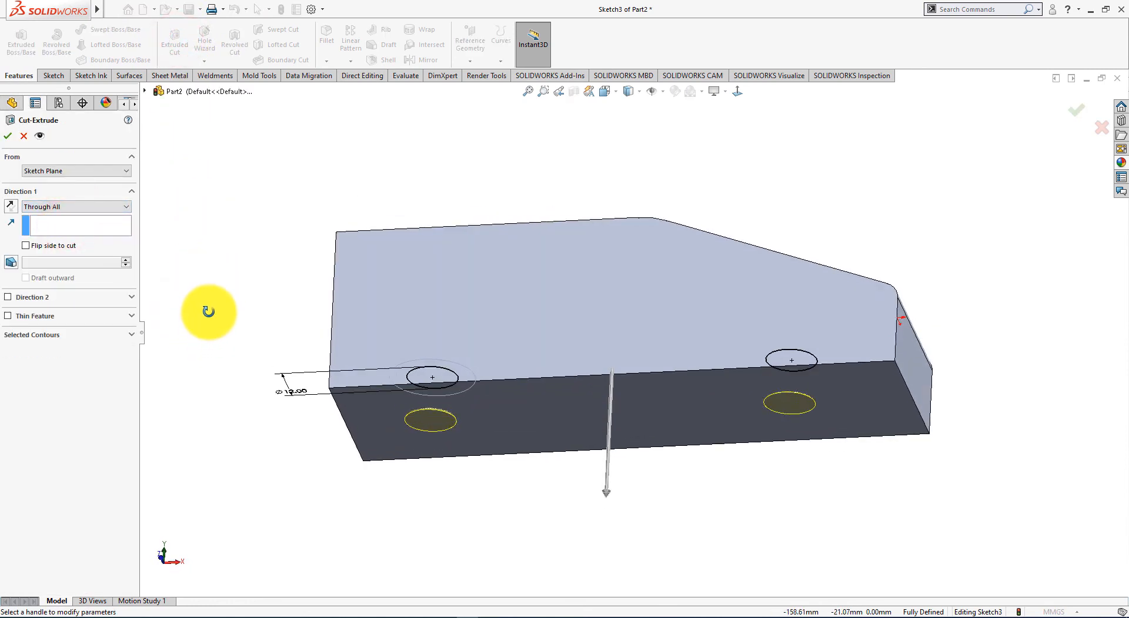
left_click(8, 137)
left_click(246, 144)
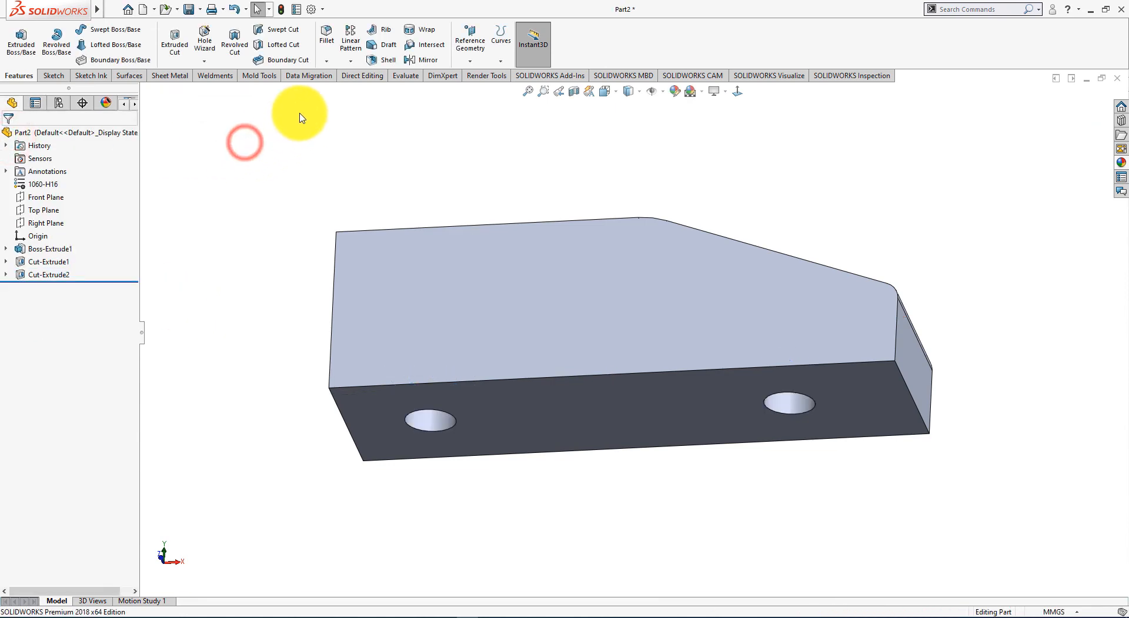
Step: Display the block with hidden lines visible and orient it to the isometric view to inspect the stepped holes
middle_click_drag(297, 116, 271, 318)
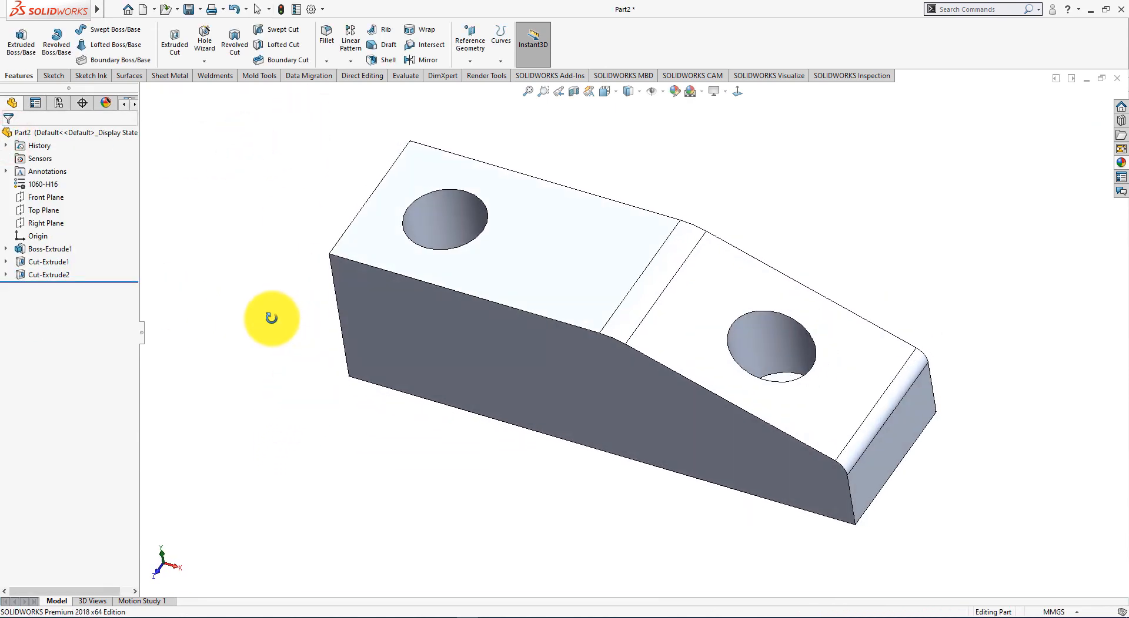
left_click(638, 91)
left_click(630, 157)
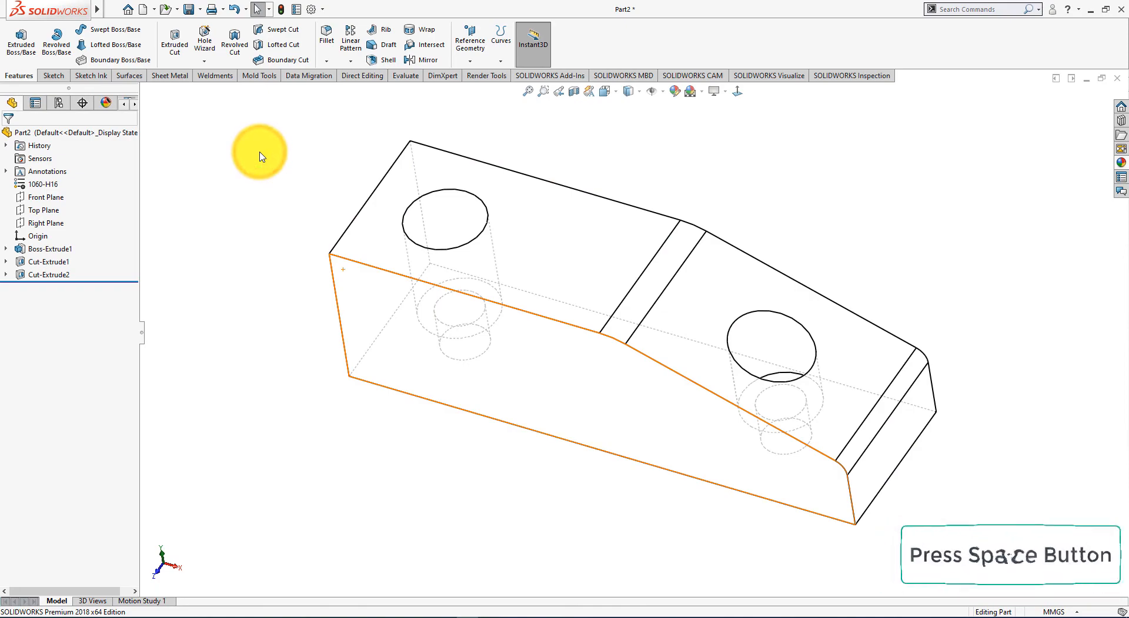
key("space")
key("Escape")
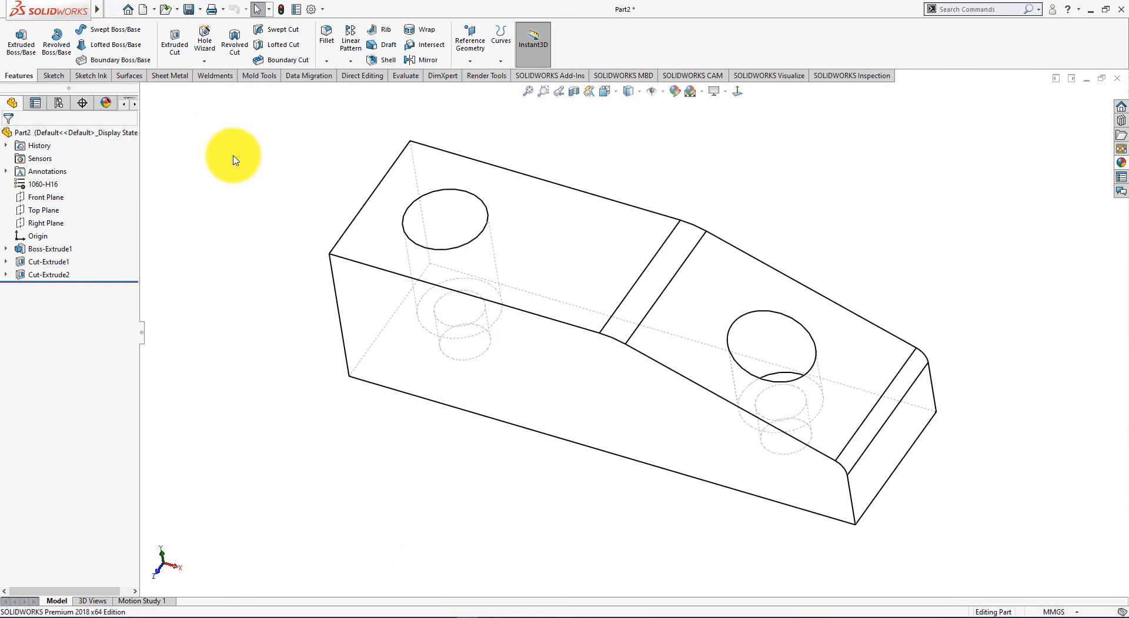
key("space")
left_click(103, 46)
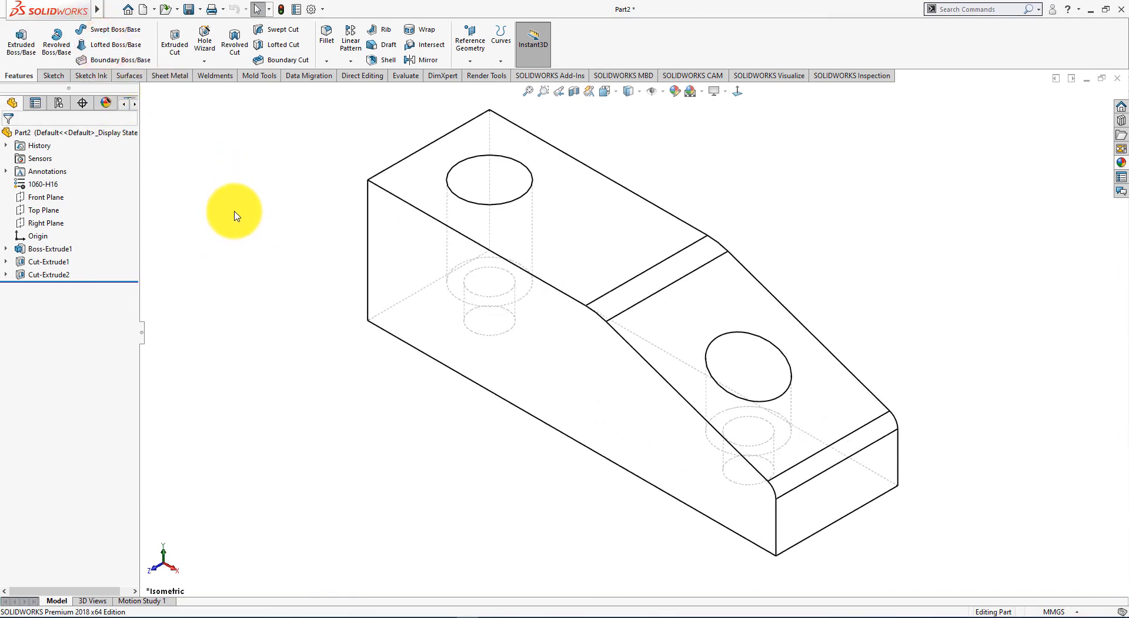
Step: Try the shaded display without edges, and return the block to the shaded with edges style
left_click(640, 93)
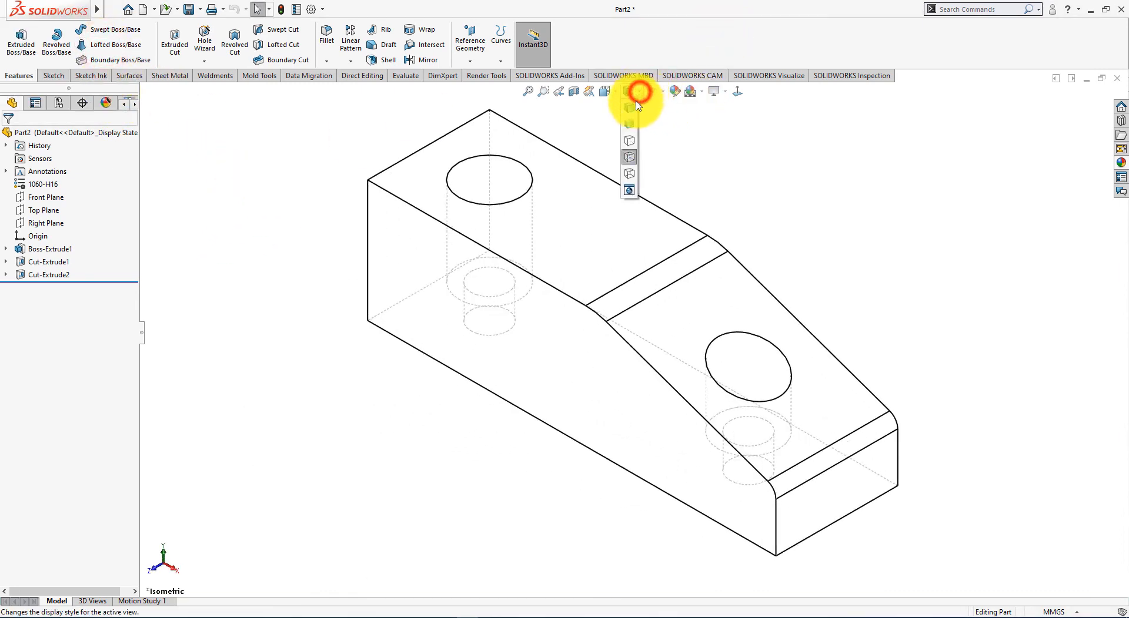
left_click(629, 119)
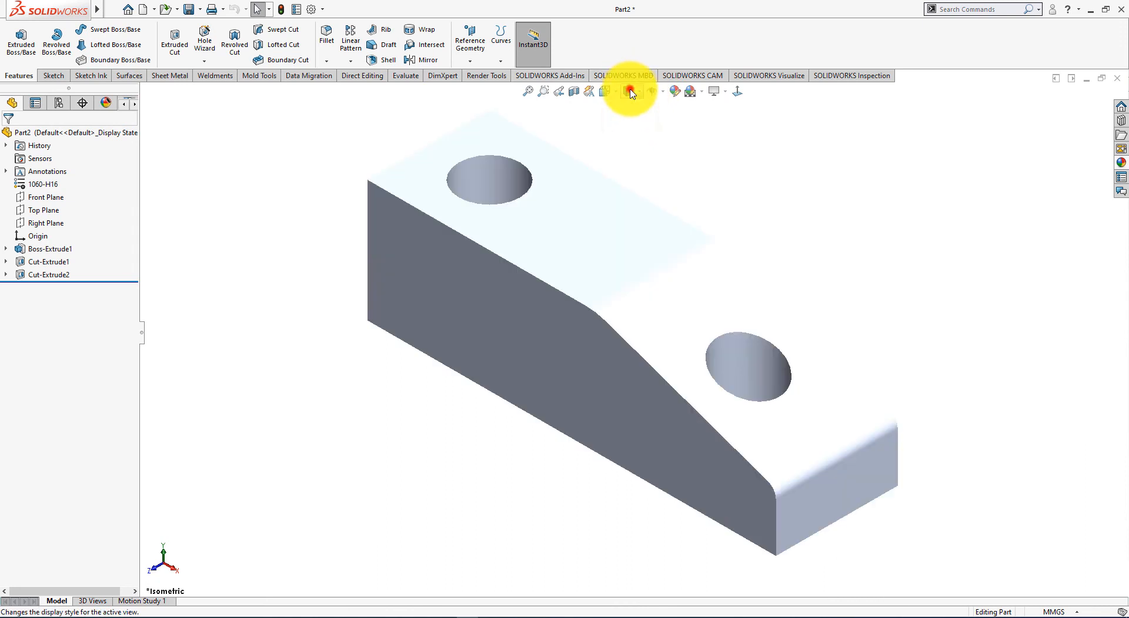
left_click(629, 92)
left_click(630, 106)
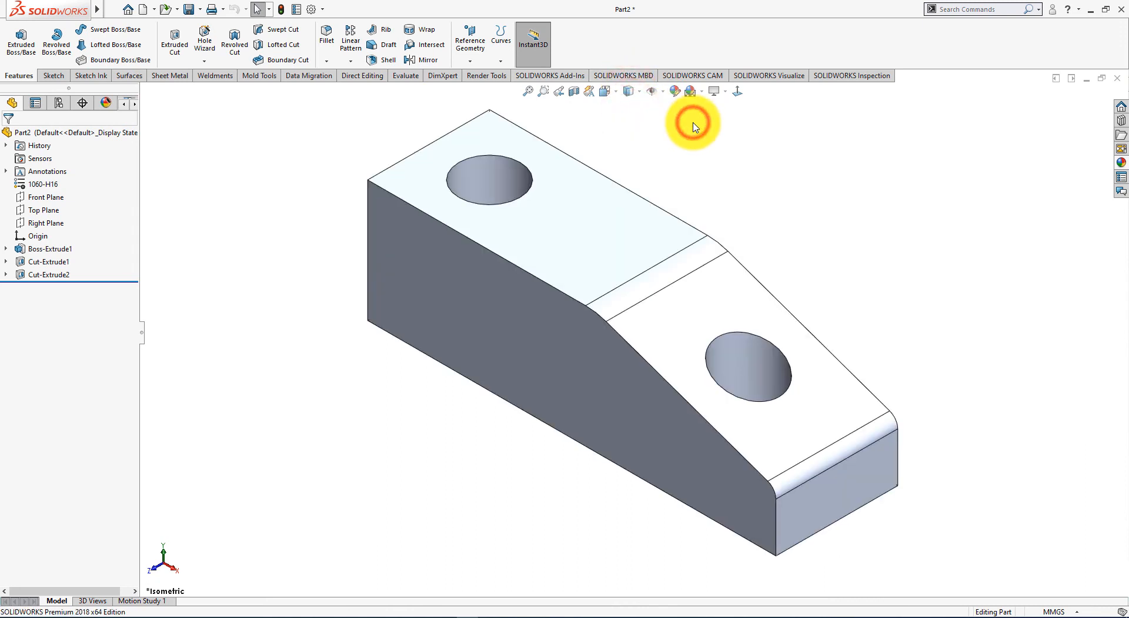
Step: Create a rotate-model animation of the block in Motion Study 1 with a 30-second duration and play it
left_click(147, 602)
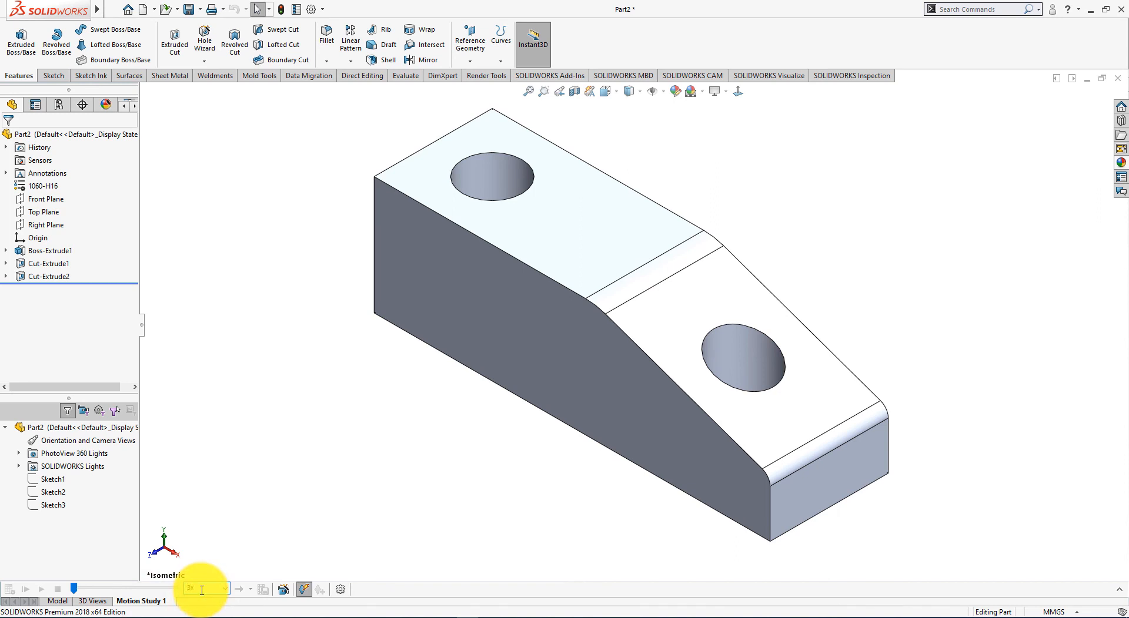
left_click(284, 591)
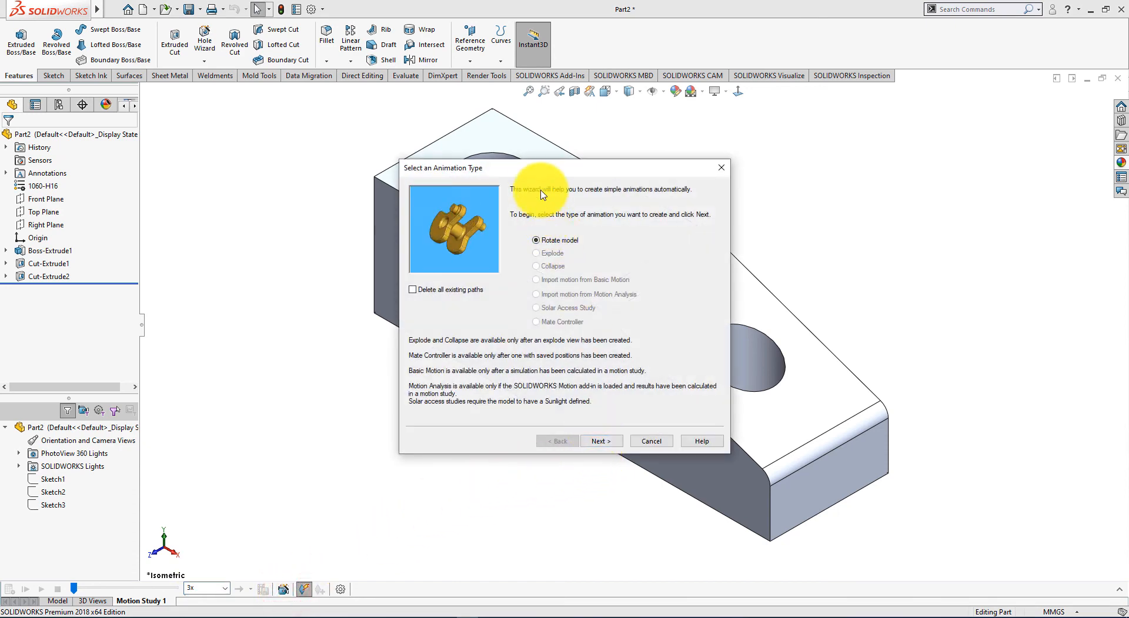
left_click_drag(521, 168, 121, 111)
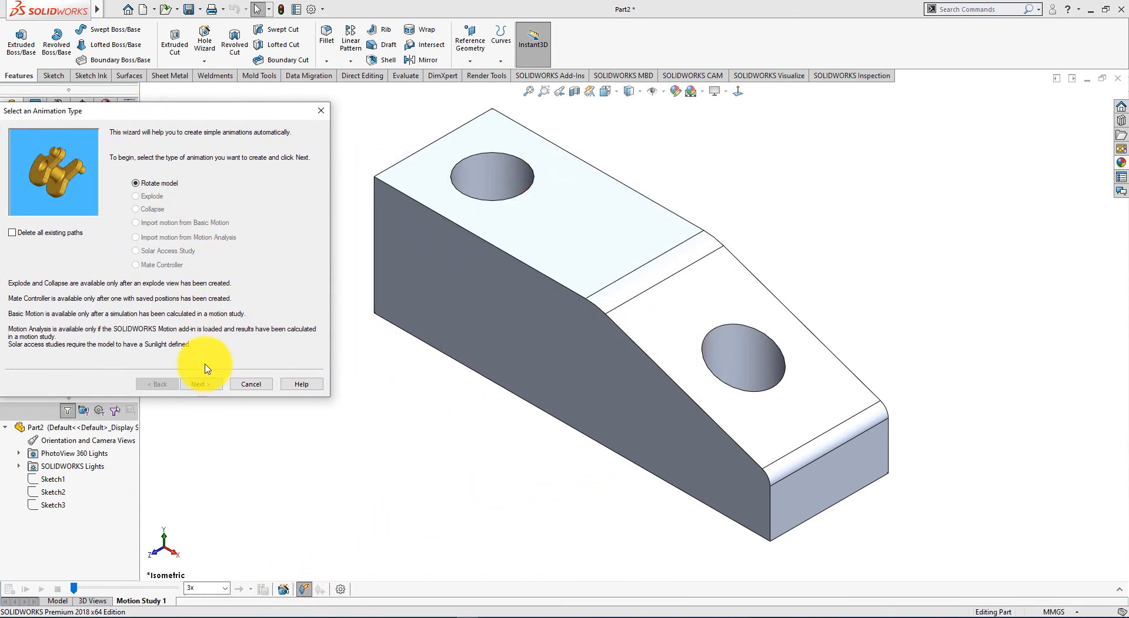
left_click(201, 383)
left_click(201, 384)
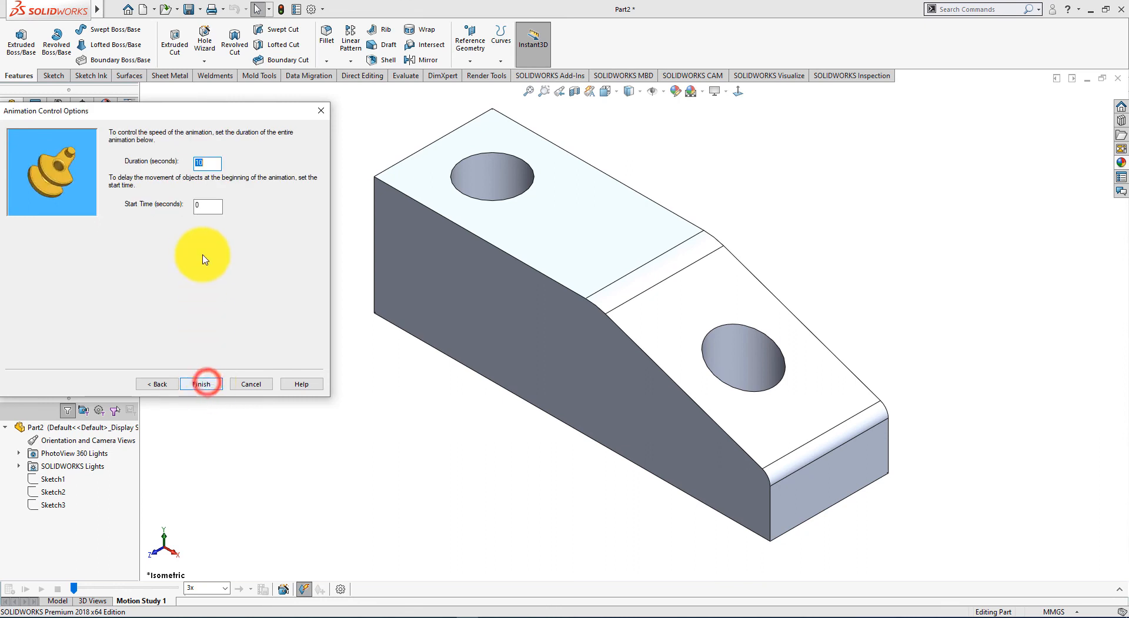
type("3")
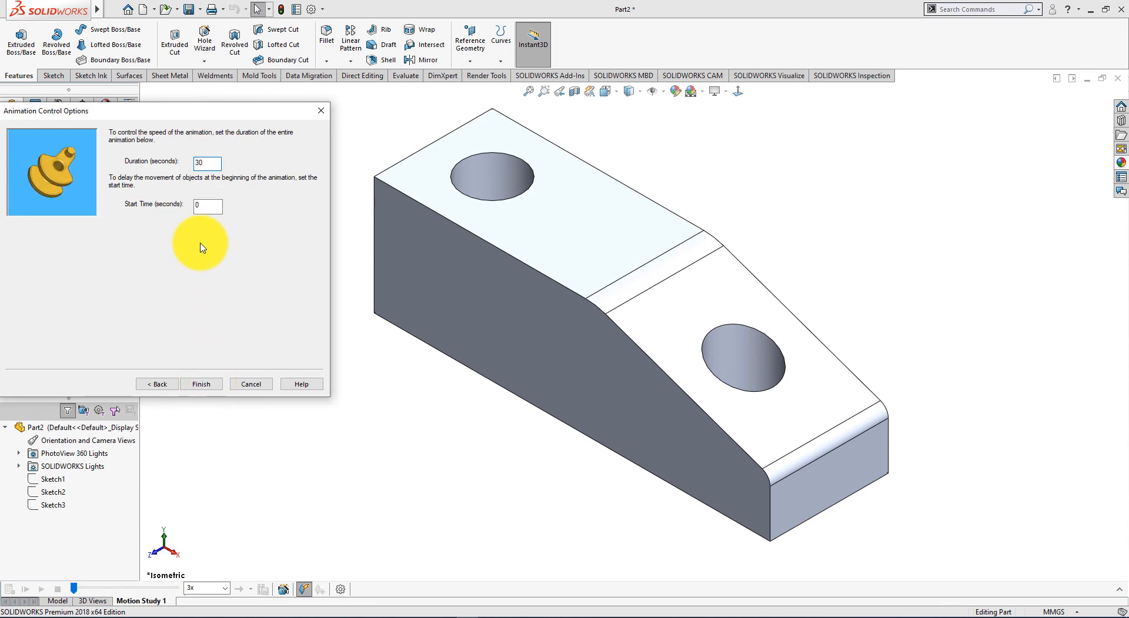
left_click(203, 384)
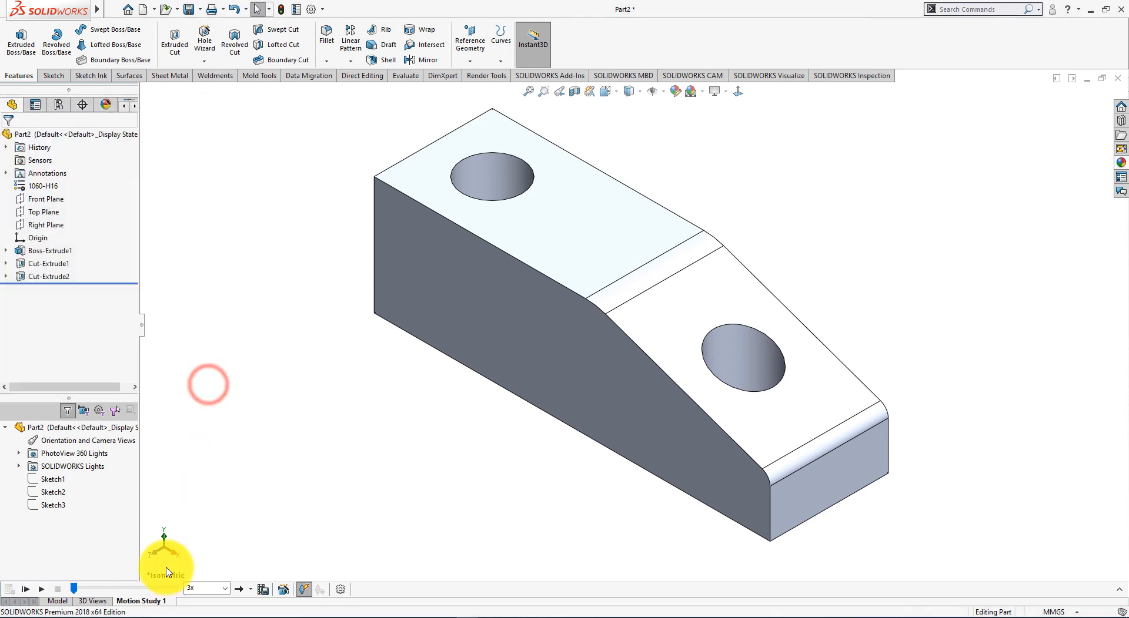
left_click(24, 590)
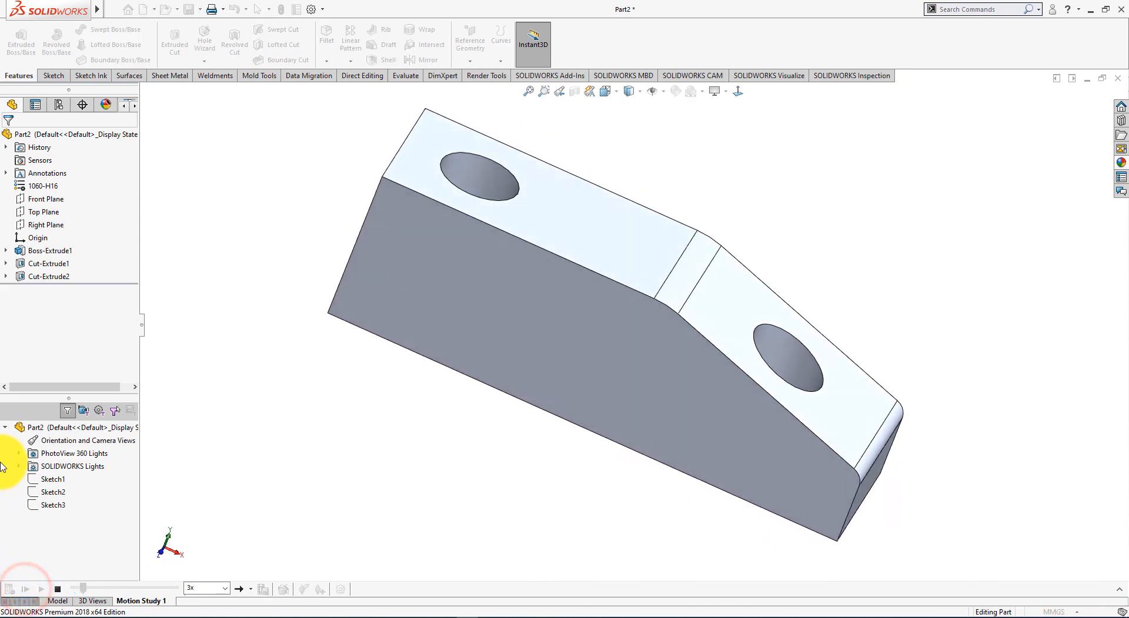